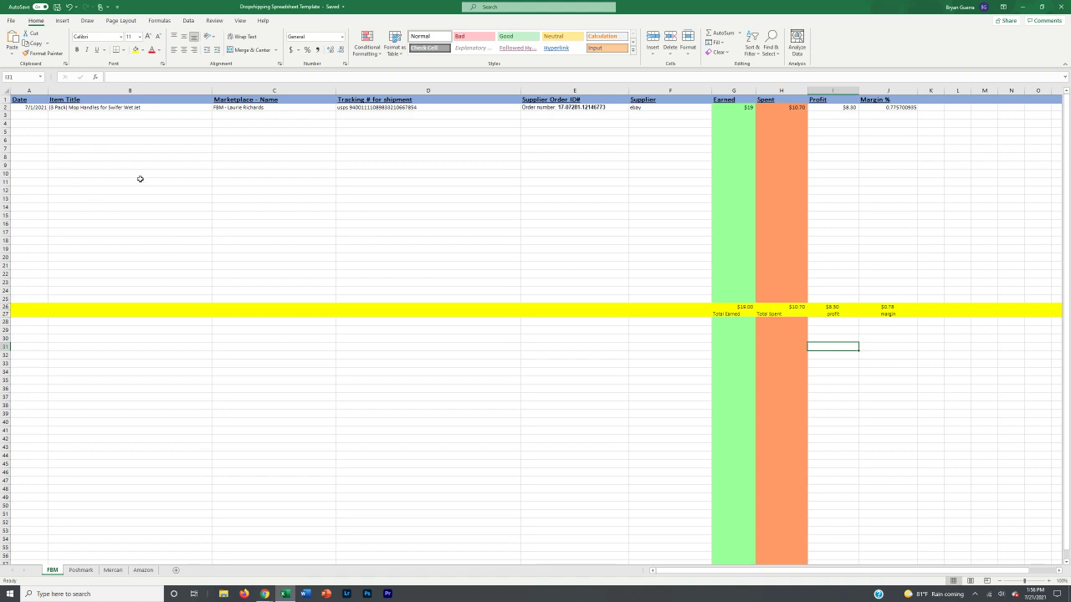
pyautogui.click(30, 115)
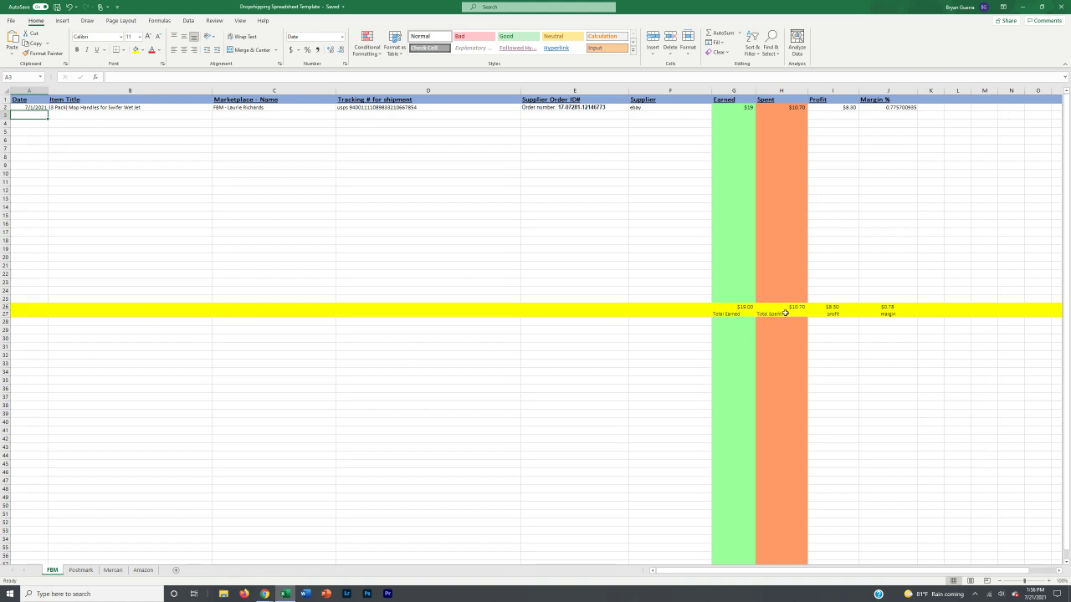
pyautogui.click(718, 309)
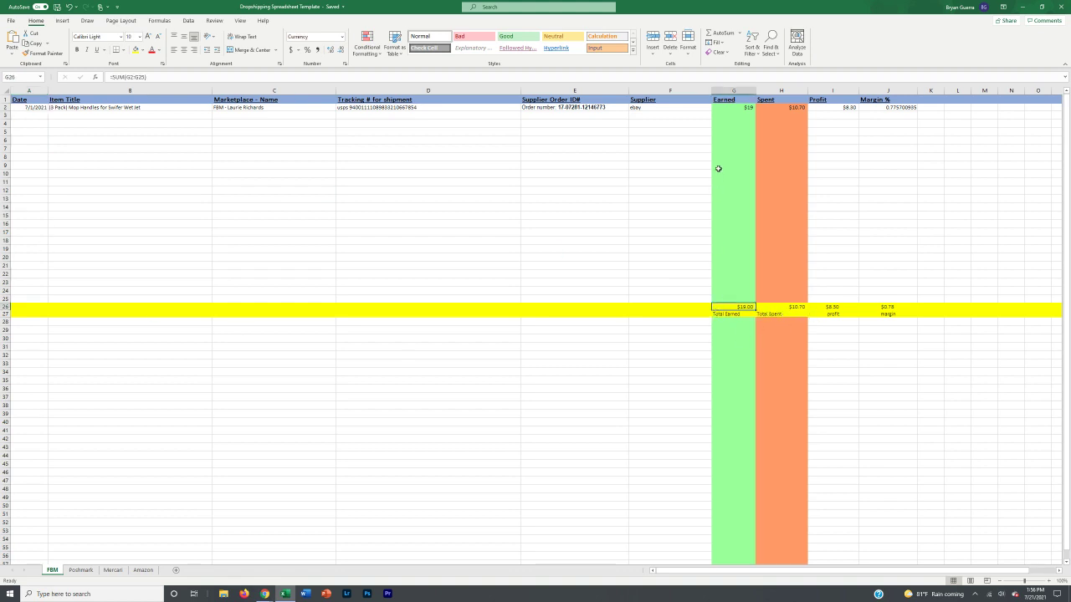
pyautogui.click(729, 108)
pyautogui.click(773, 107)
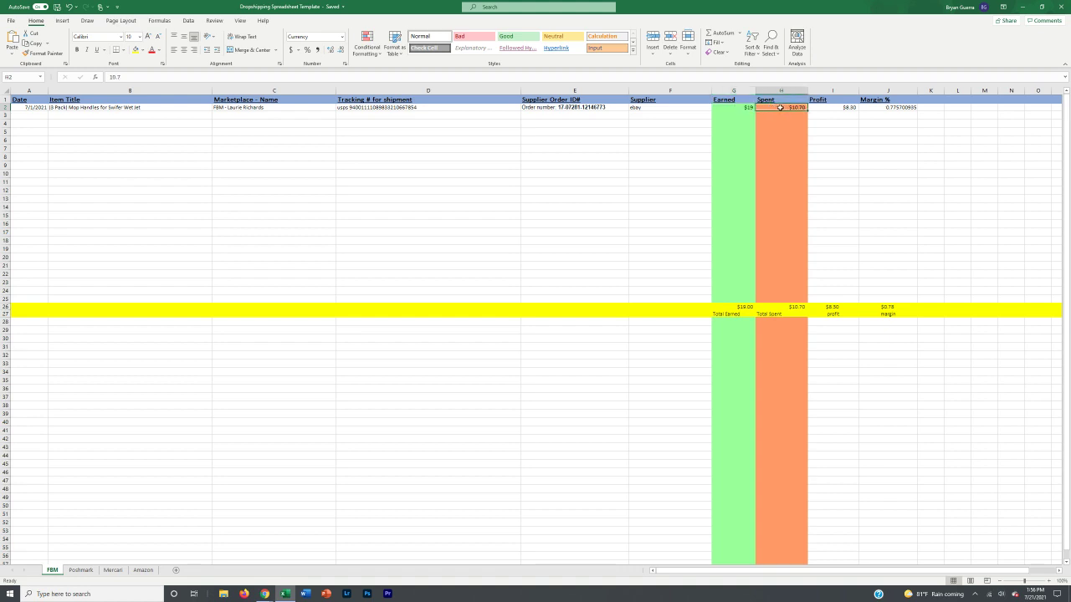
pyautogui.click(837, 107)
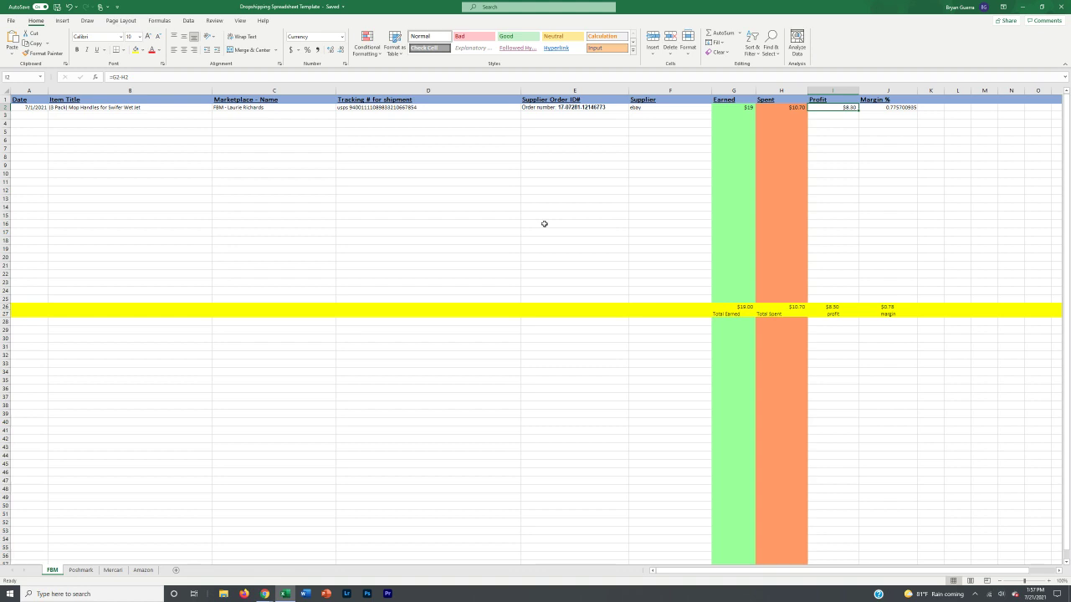
pyautogui.click(822, 265)
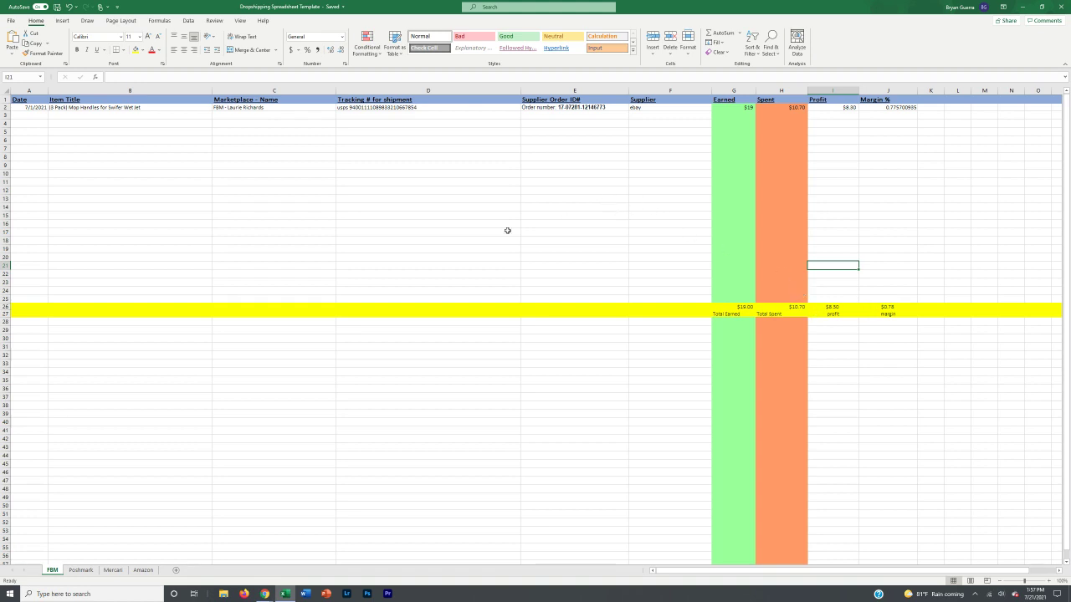
pyautogui.click(28, 115)
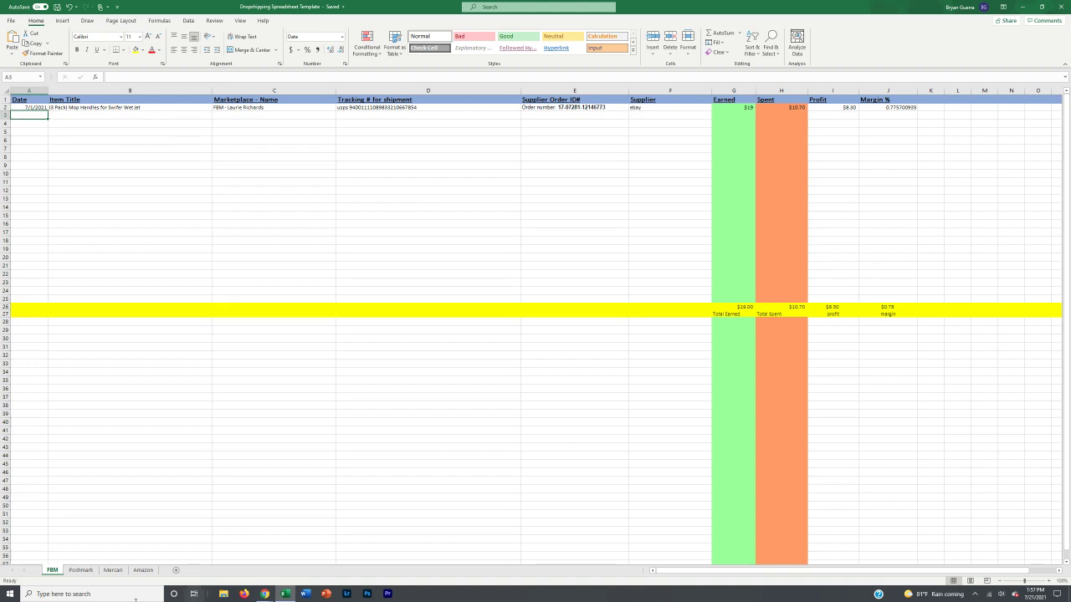
pyautogui.click(82, 570)
pyautogui.click(113, 570)
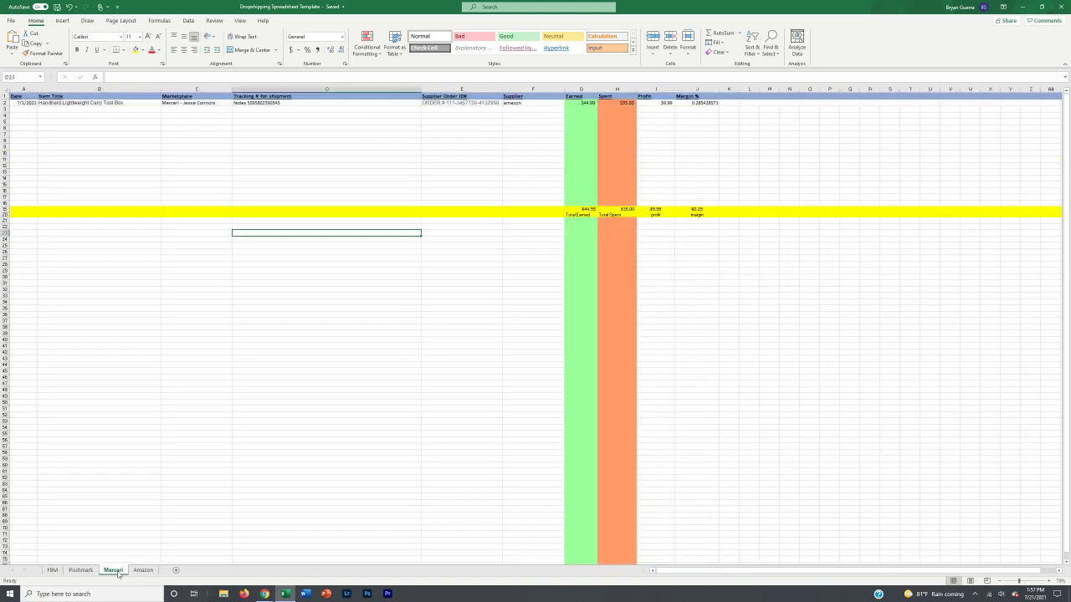
pyautogui.click(52, 570)
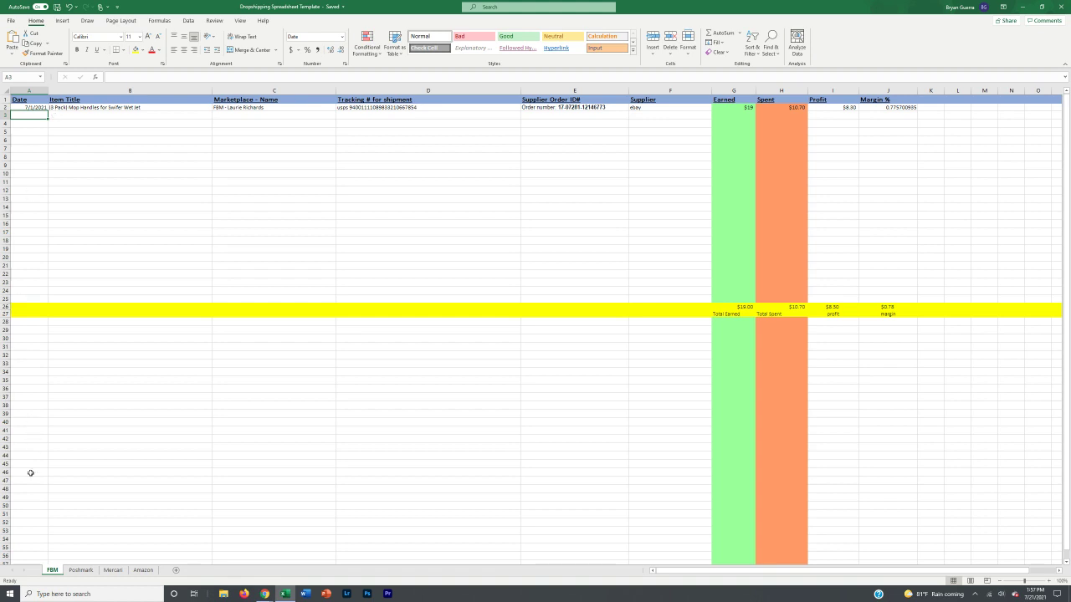
pyautogui.click(72, 572)
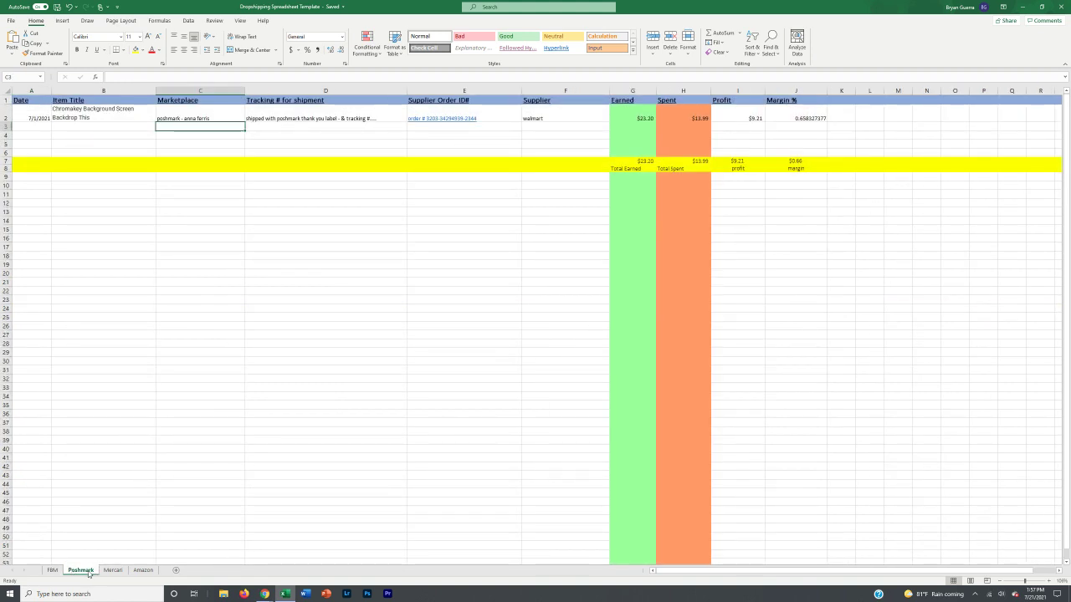
pyautogui.click(111, 571)
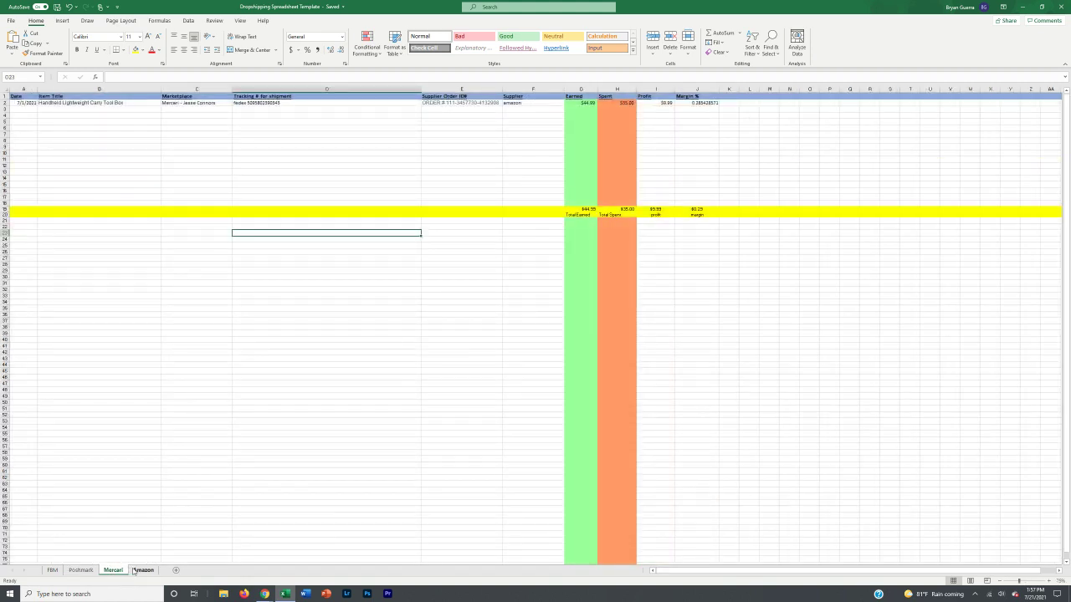
pyautogui.click(134, 571)
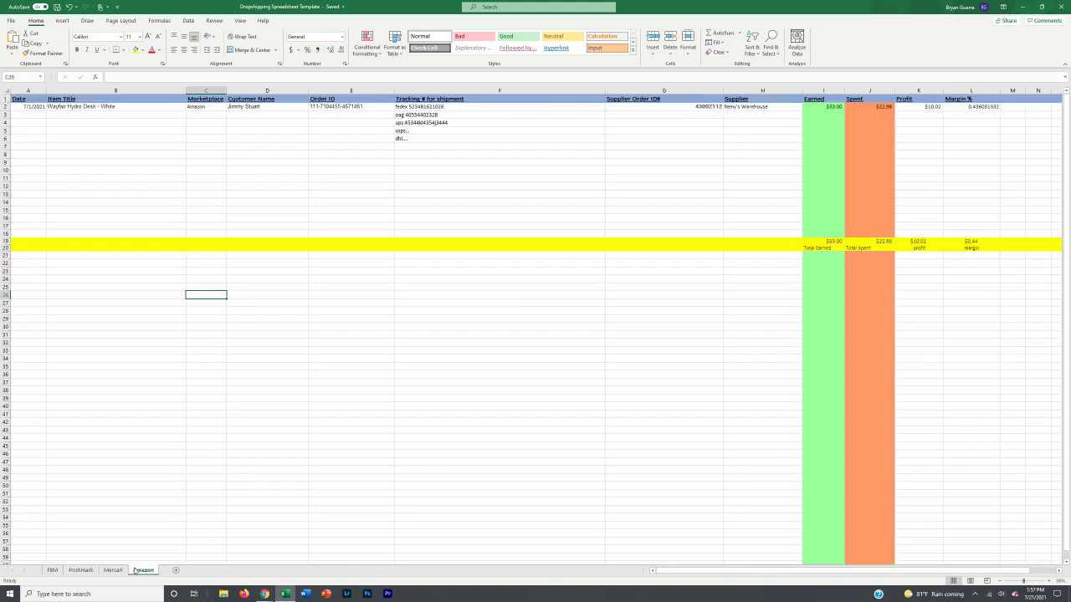
pyautogui.click(53, 571)
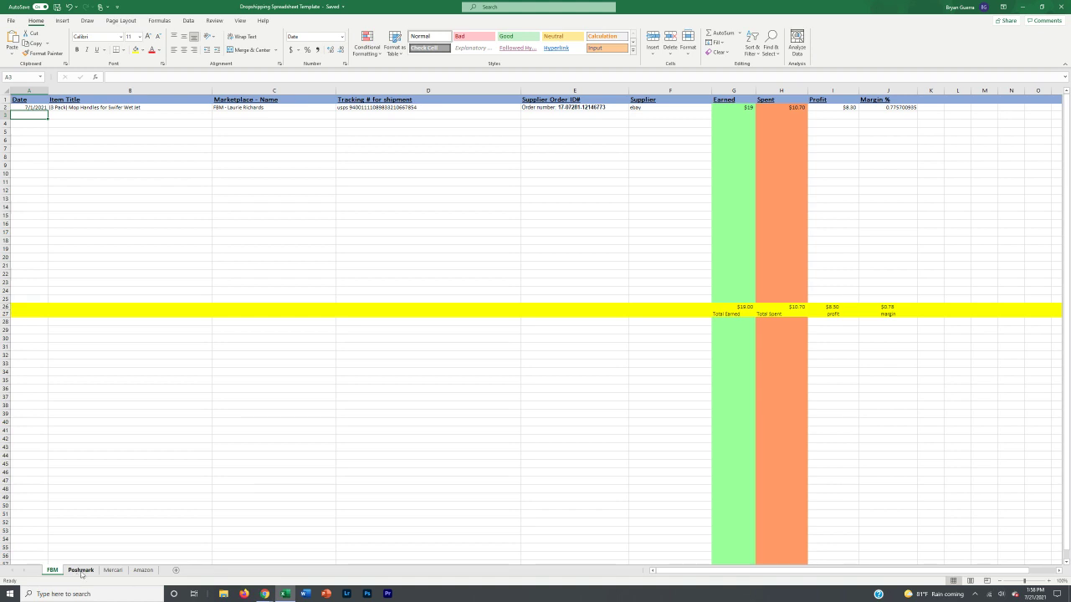
pyautogui.click(81, 570)
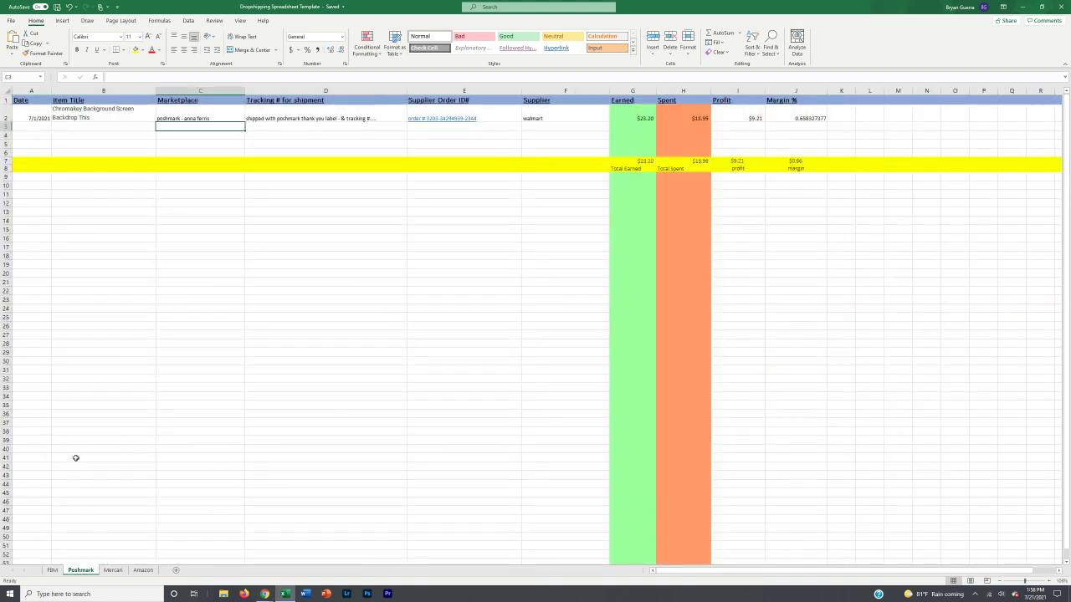
pyautogui.click(52, 571)
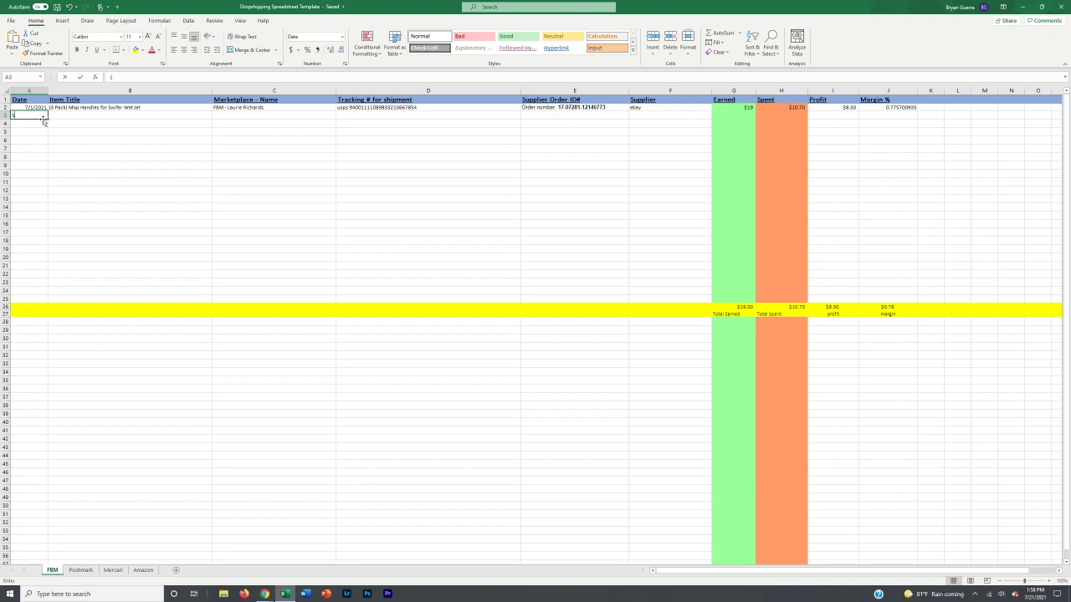
# Enter 7/21/2021 in A3 and paste it down the Date column through row 10.
pyautogui.write('1')
pyautogui.write('/2021')
pyautogui.press('Return')
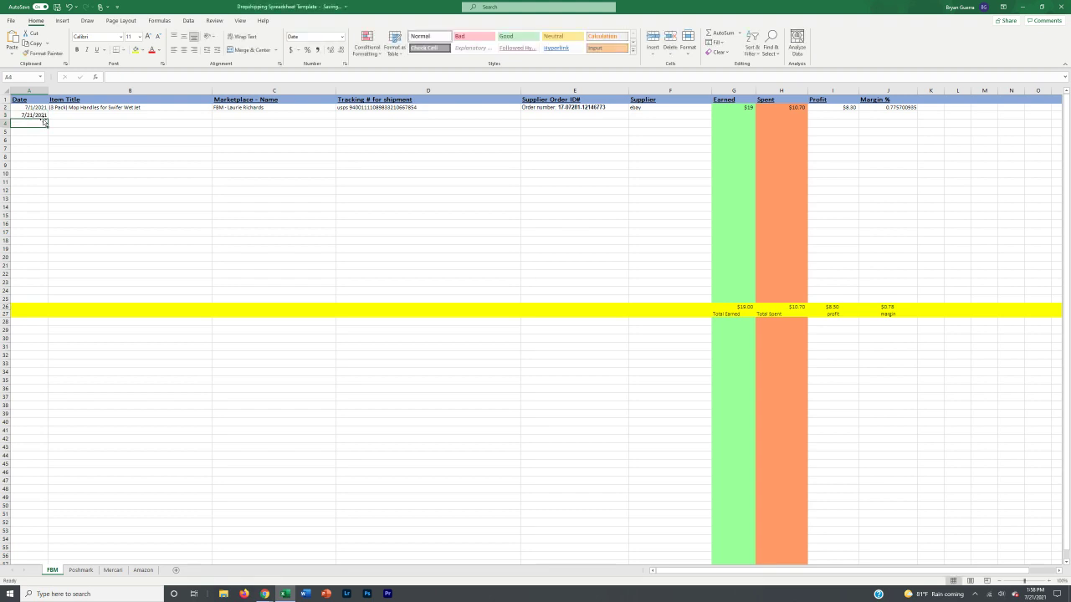
pyautogui.press('Up')
pyautogui.hotkey('ctrl', 'c')
pyautogui.press('Down')
pyautogui.hotkey('ctrl', 'v')
pyautogui.press('Down')
pyautogui.hotkey('ctrl', 'v')
pyautogui.press('Down')
pyautogui.hotkey('ctrl', 'v')
pyautogui.press('Down')
pyautogui.hotkey('ctrl', 'v')
pyautogui.press('Down')
pyautogui.hotkey('ctrl', 'v')
pyautogui.press('Down')
pyautogui.hotkey('ctrl', 'v')
pyautogui.press('Down')
pyautogui.hotkey('ctrl', 'Down')
pyautogui.hotkey('ctrl', 'v')
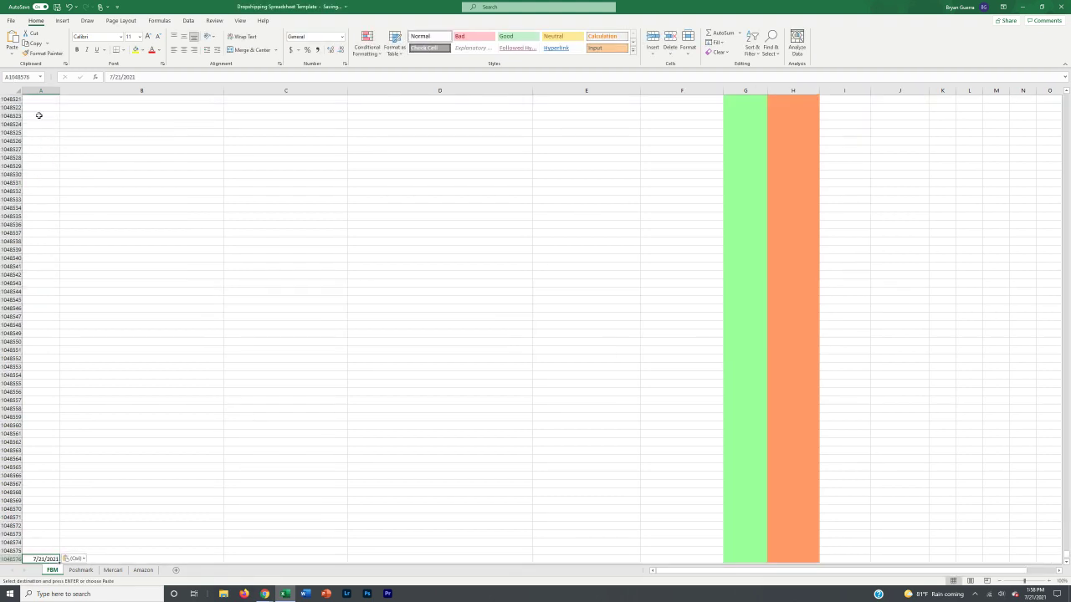
pyautogui.press('ctrl')
# Undo the stray date pasted below row 10 and return to the top of the sheet.
pyautogui.press('Escape')
pyautogui.click(101, 350)
pyautogui.hotkey('ctrl', 'z')
pyautogui.scroll(6, 119, 411)
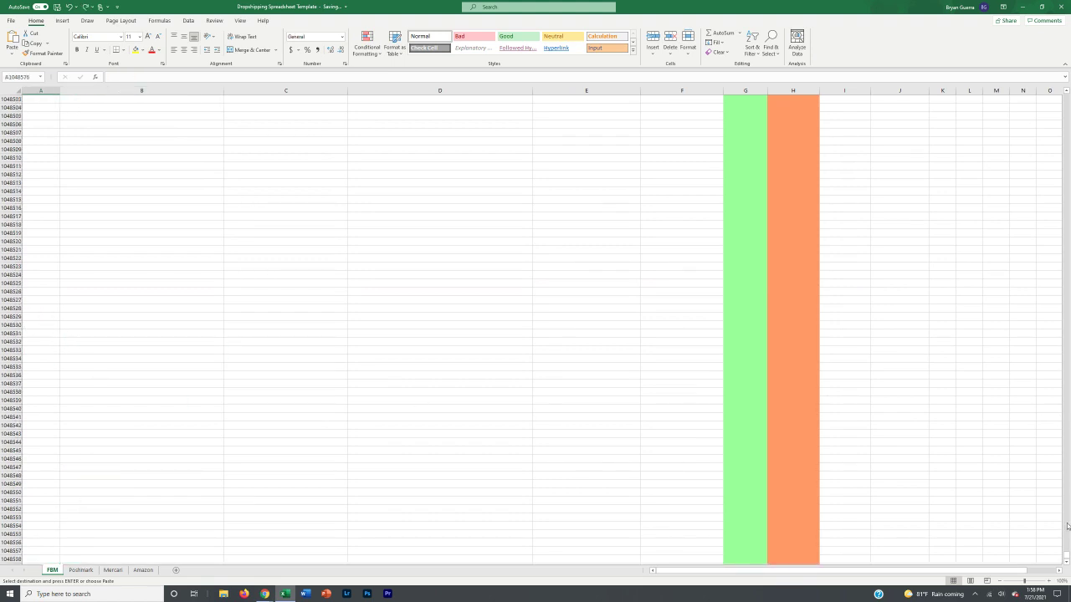
pyautogui.moveTo(1068, 553); pyautogui.dragTo(1067, 98)
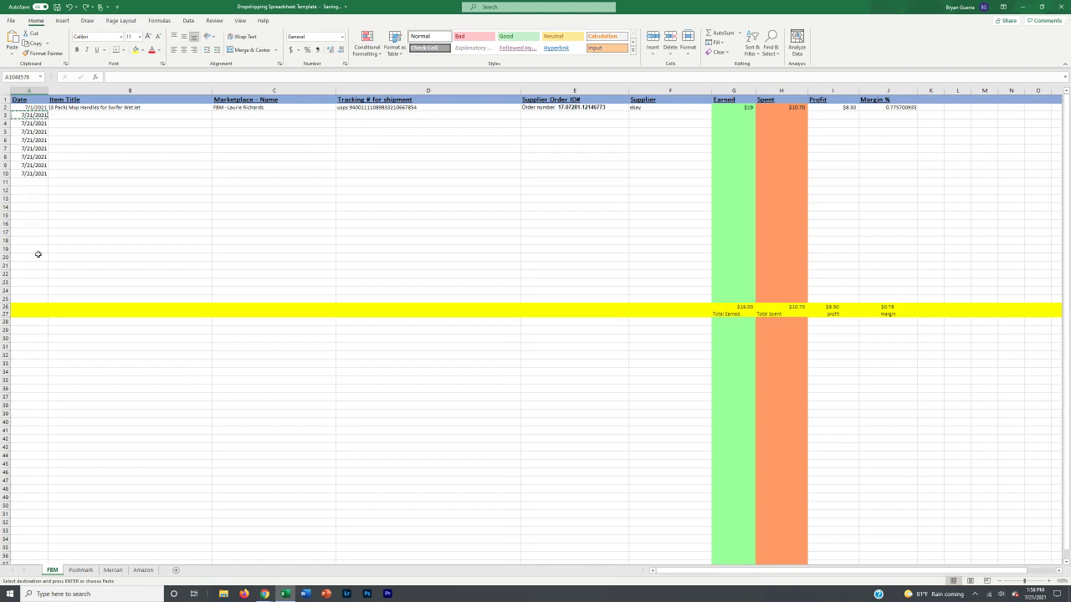
pyautogui.click(25, 183)
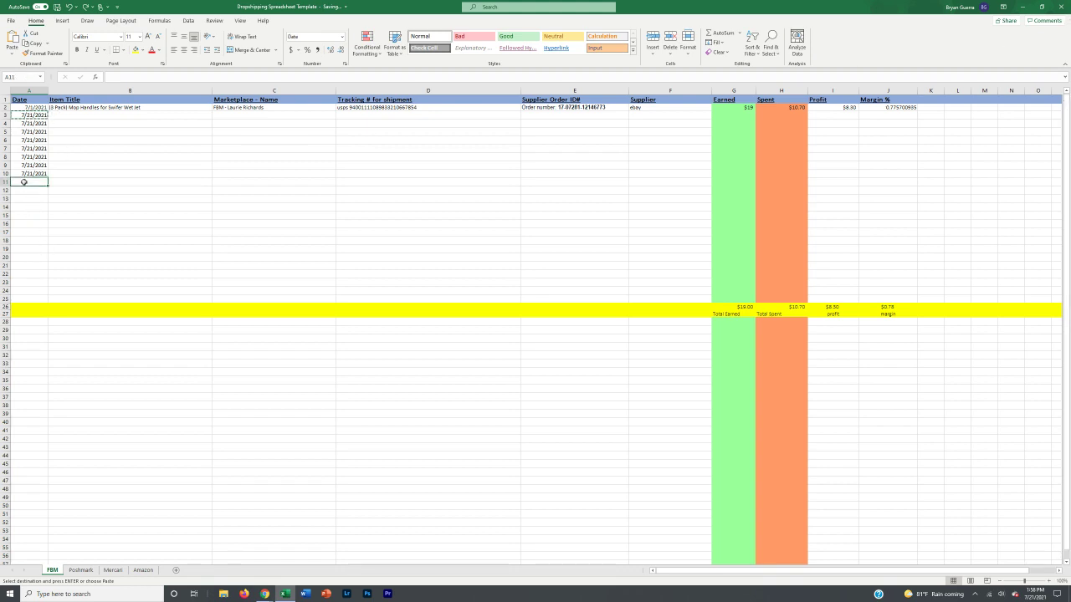
pyautogui.click(64, 110)
pyautogui.click(67, 116)
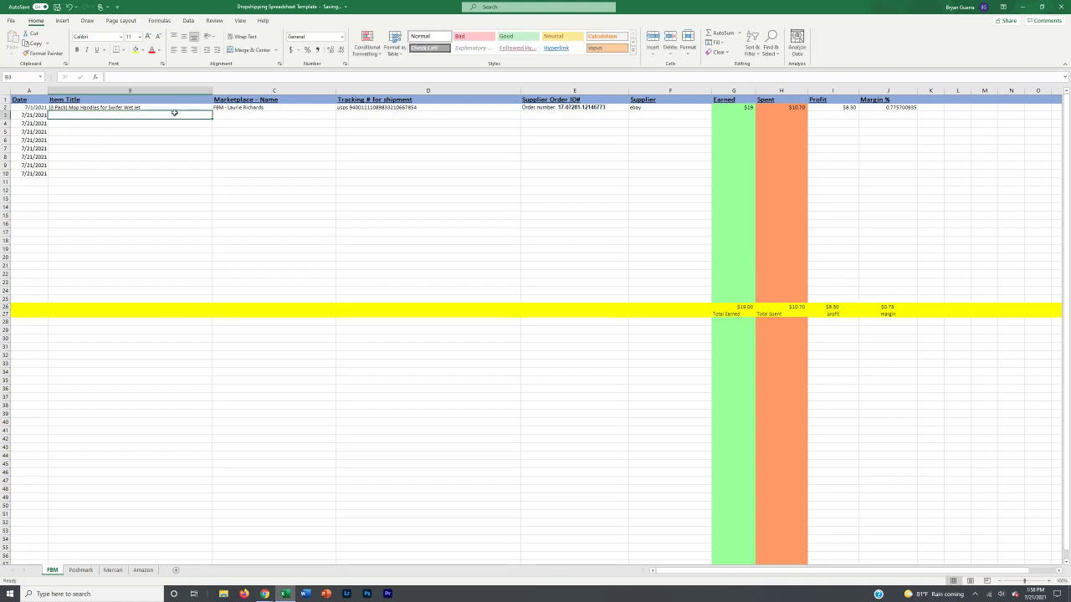
# Enter placeholder text in C3 of the FBM sheet.
pyautogui.click(227, 115)
pyautogui.write('FBM - L')
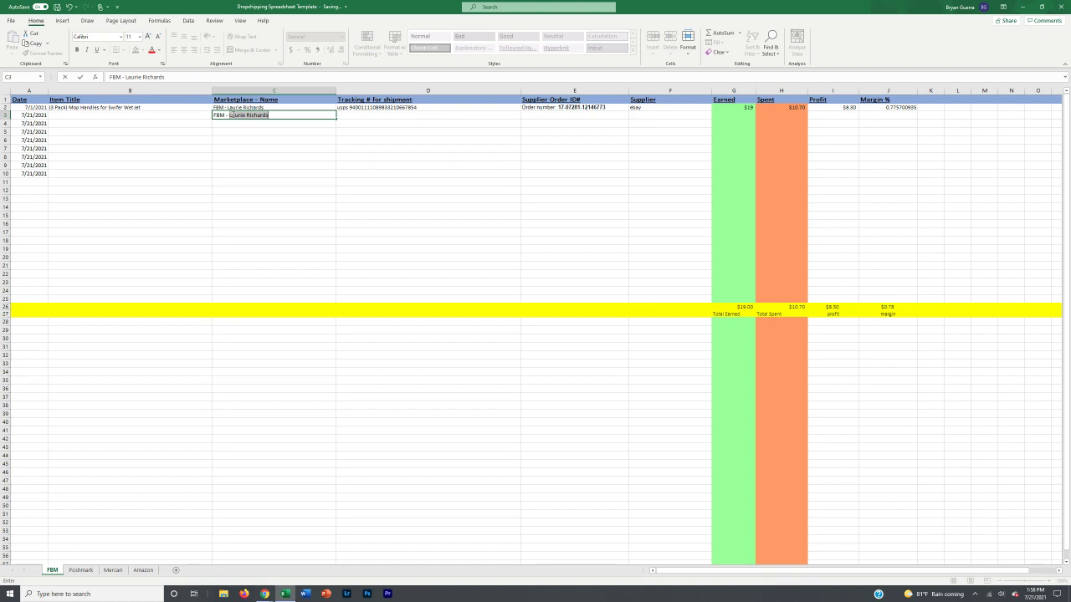
pyautogui.press('BackSpace')
pyautogui.write('fgsfdgdfgdfgsdfg')
pyautogui.press('Return')
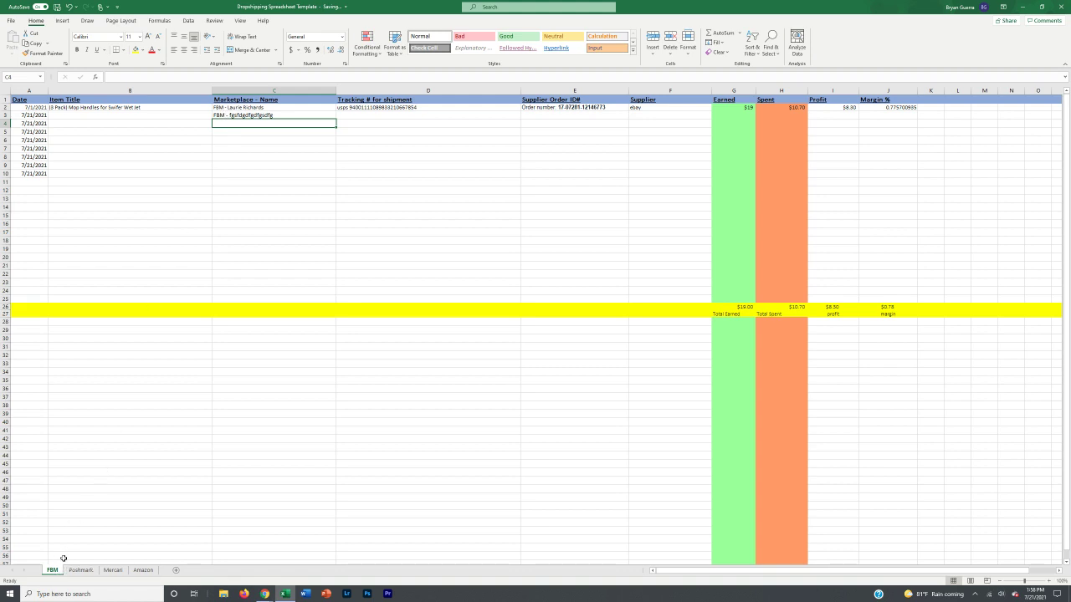
# Set the Amazon sheet's marketplace cell C2 to 'Amazon', then return to the FBM sheet.
pyautogui.click(143, 570)
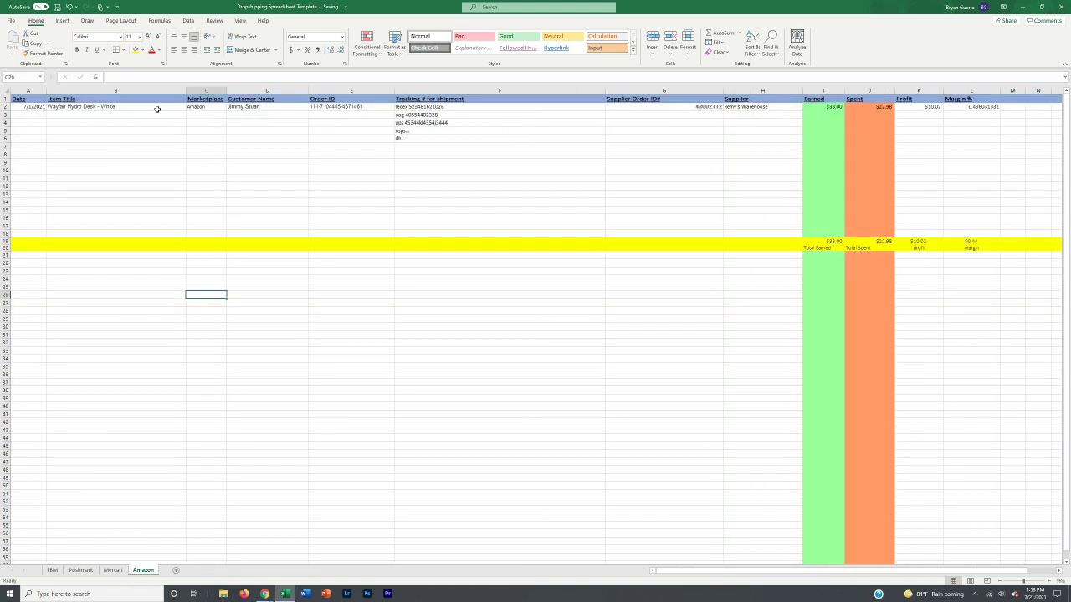
pyautogui.click(200, 103)
pyautogui.write('Amazon')
pyautogui.press('Return')
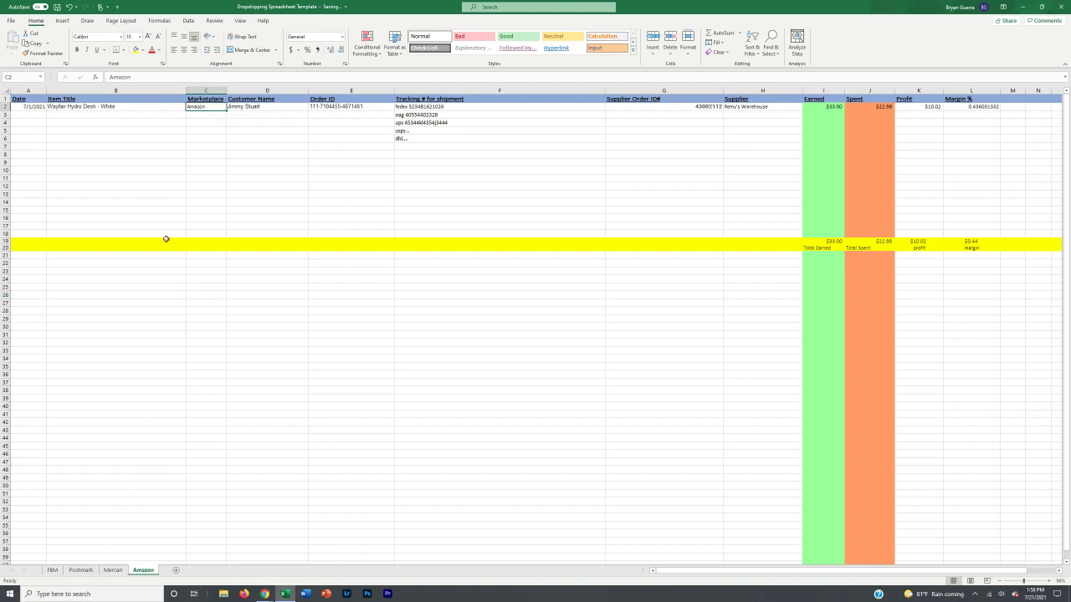
pyautogui.click(116, 571)
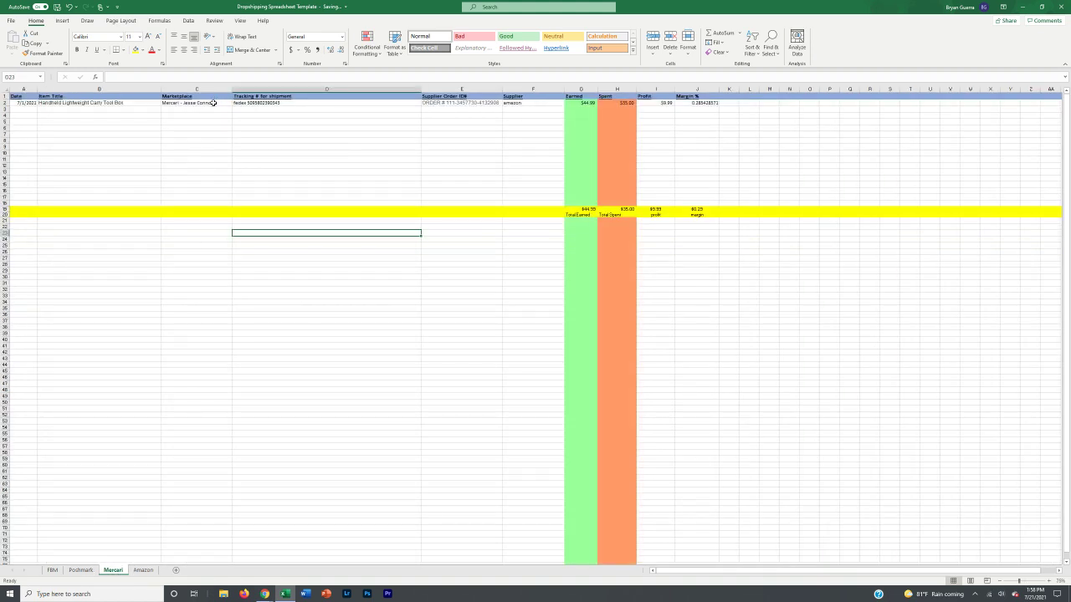
pyautogui.click(78, 569)
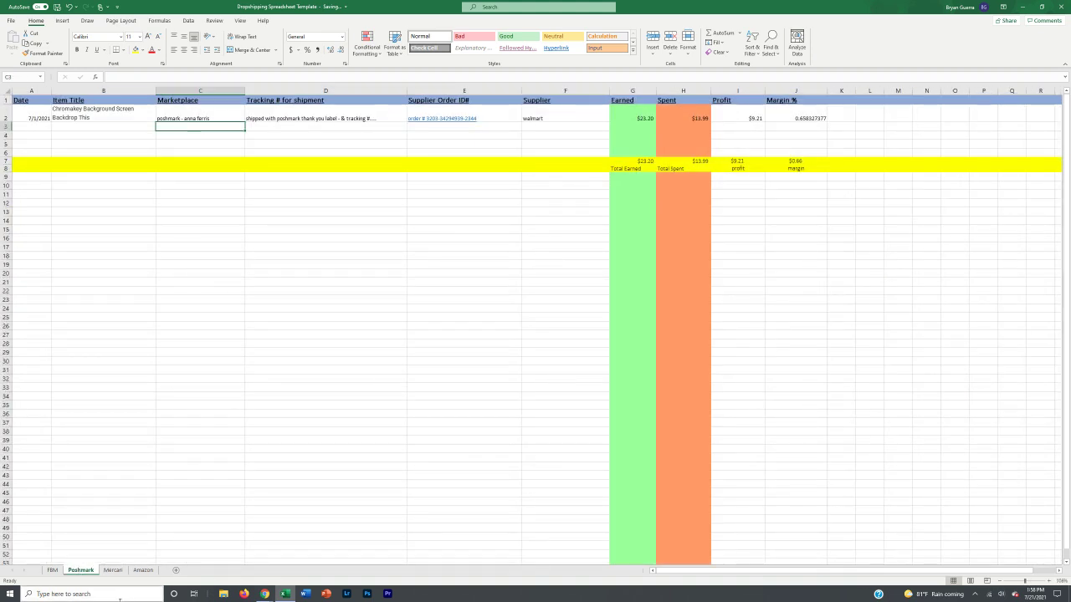
pyautogui.click(53, 570)
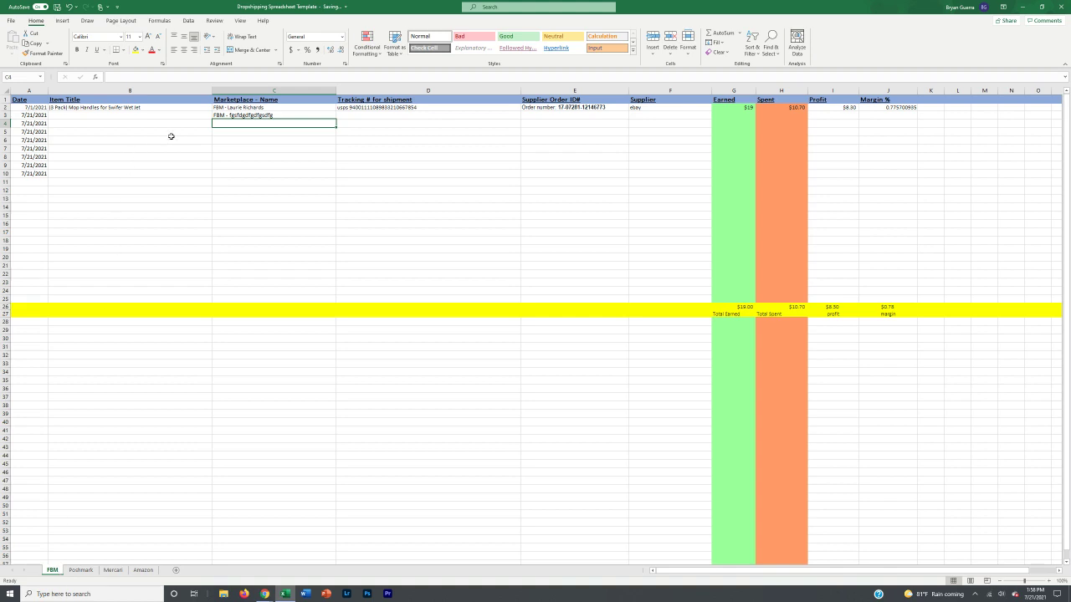
# Replace the placeholder in C3 with the buyer's full name.
pyautogui.click(227, 114)
pyautogui.press('Delete')
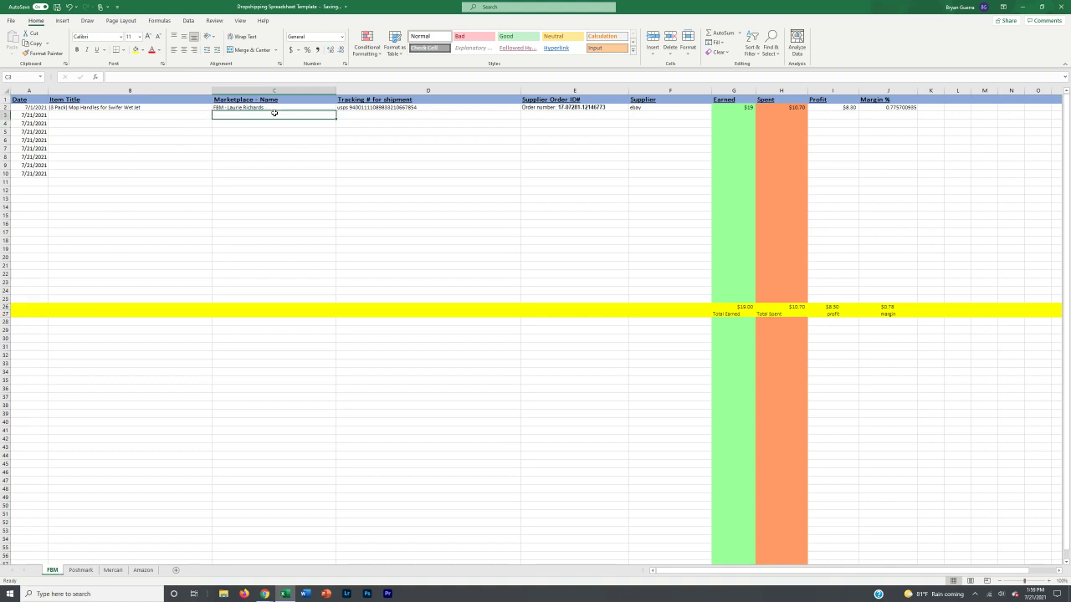
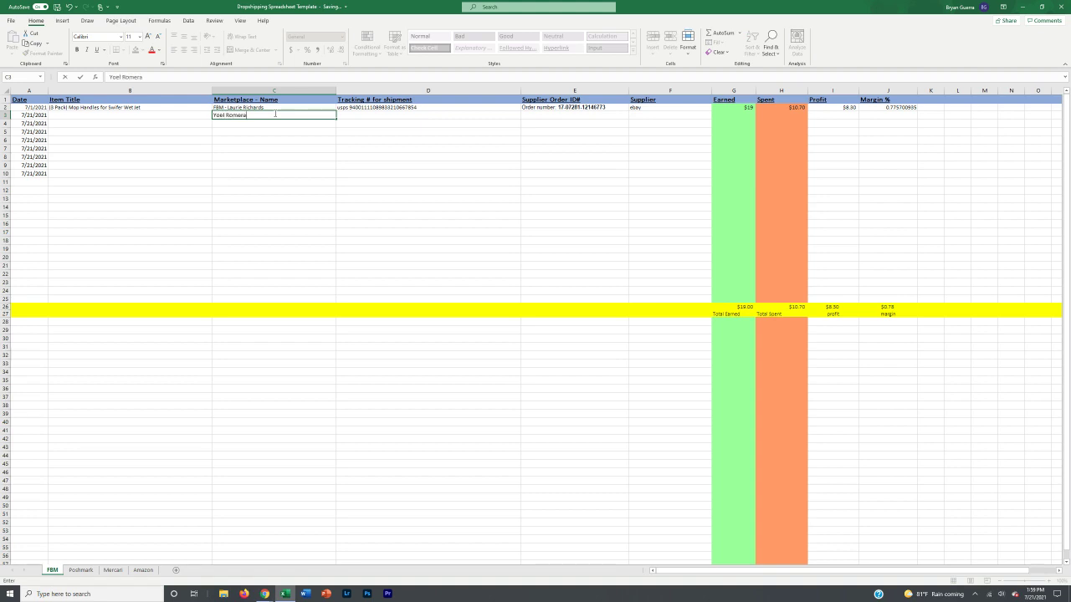
pyautogui.press('Tab')
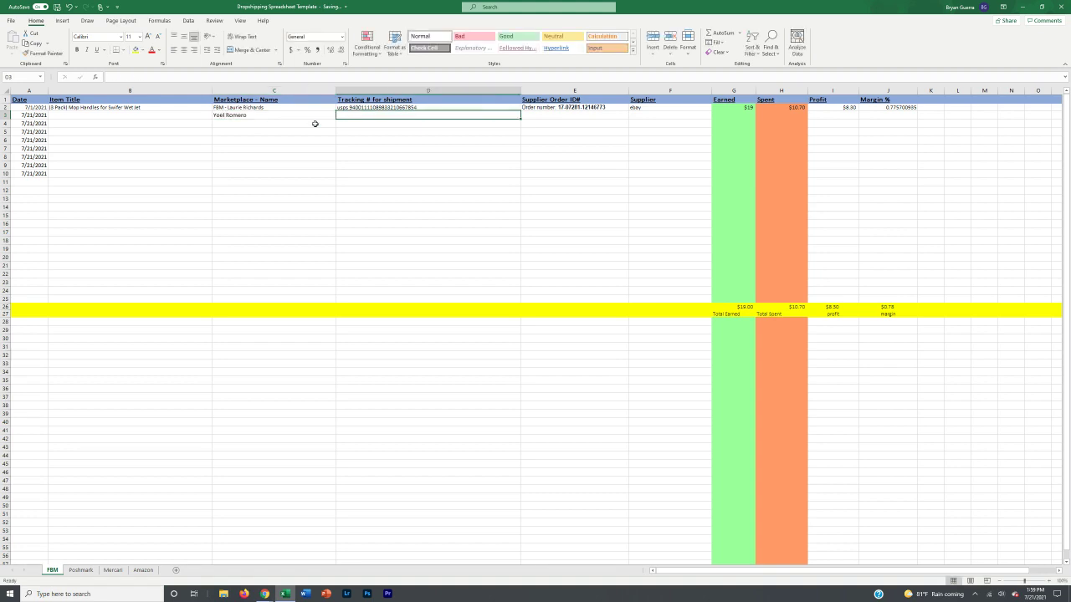
pyautogui.click(255, 117)
pyautogui.click(176, 114)
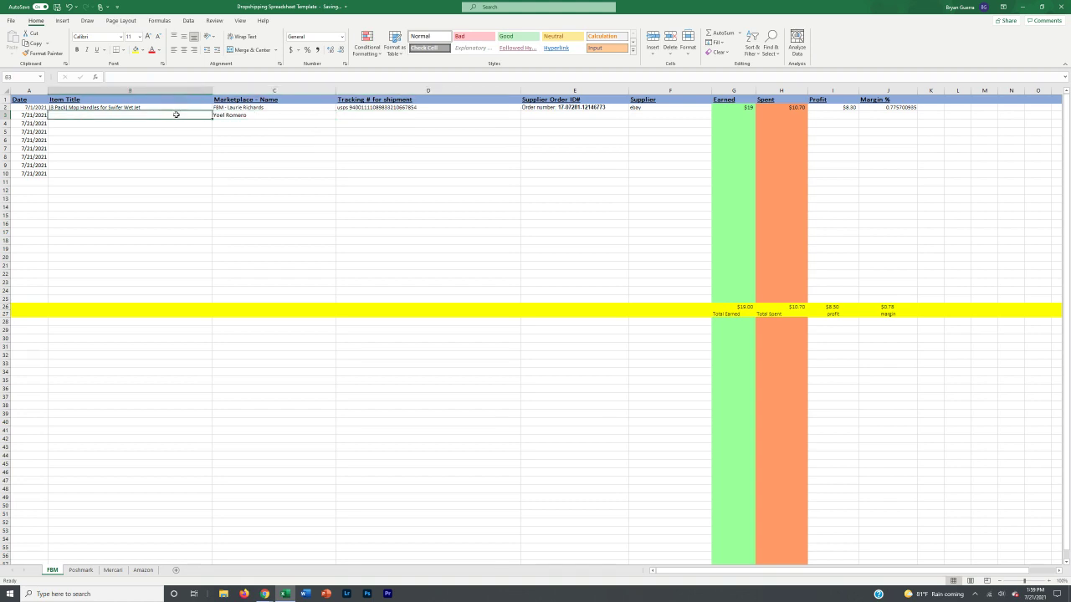
# Copy the first order's item title '(3 Pack) Mop Handles for Swifer Wet Jet'.
pyautogui.hotkey('ctrl', 'c')
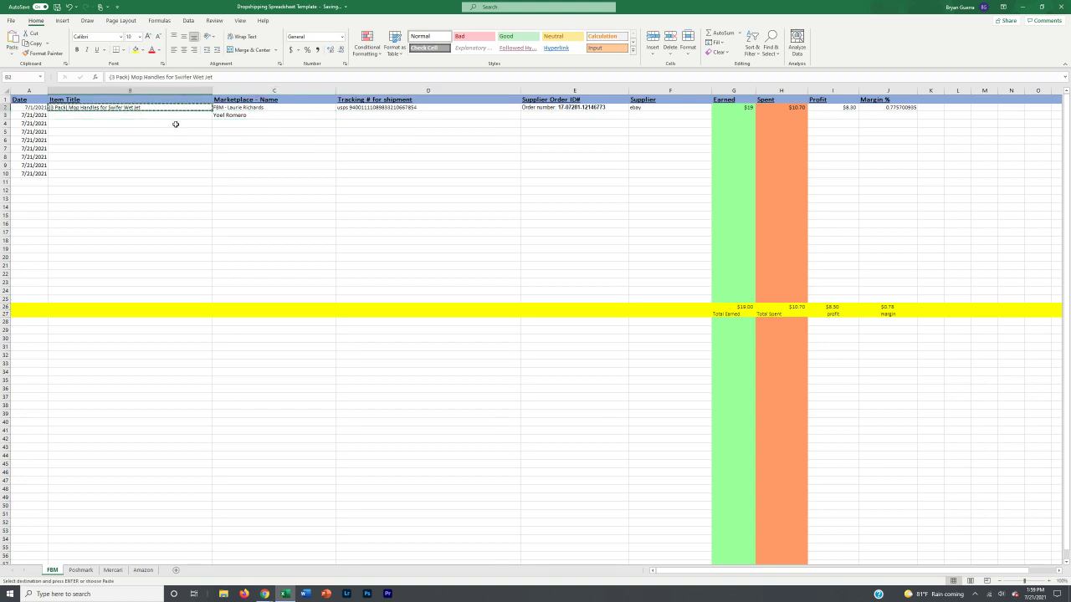
pyautogui.click(244, 116)
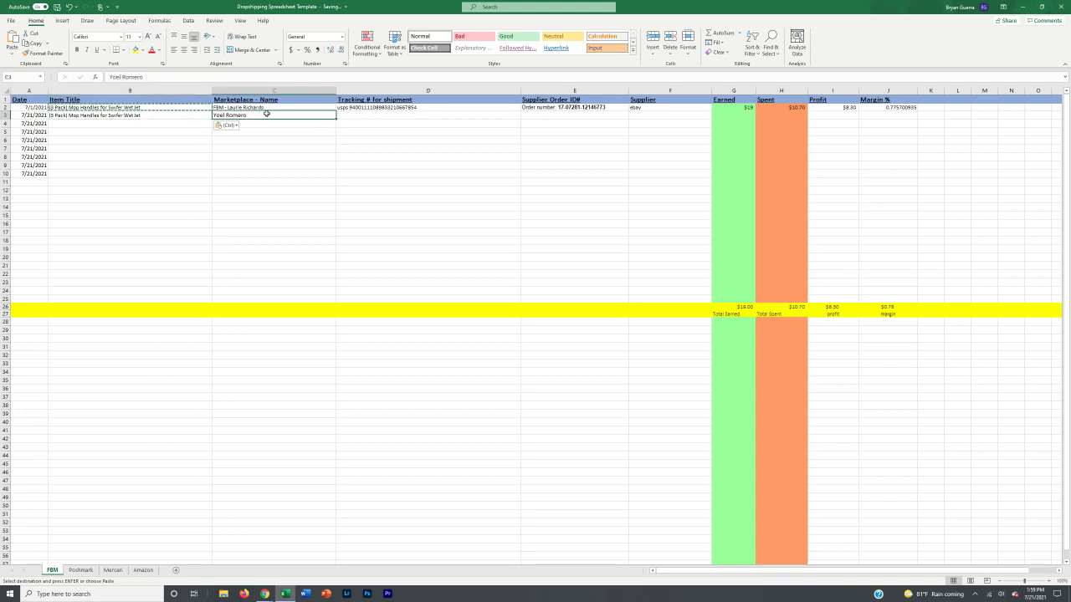
pyautogui.click(352, 113)
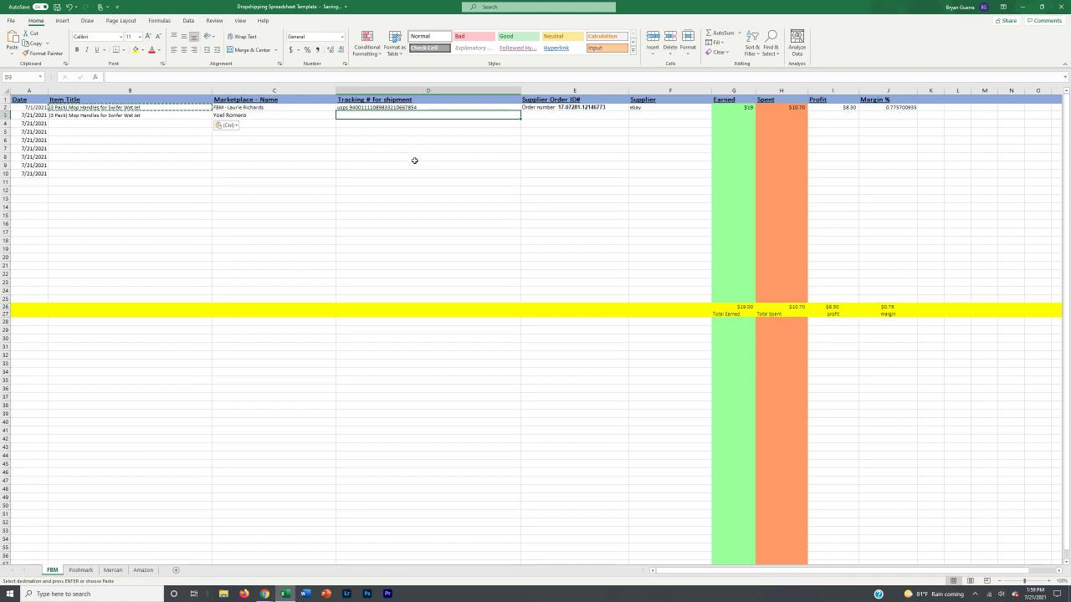
pyautogui.click(299, 115)
pyautogui.click(127, 113)
pyautogui.click(250, 117)
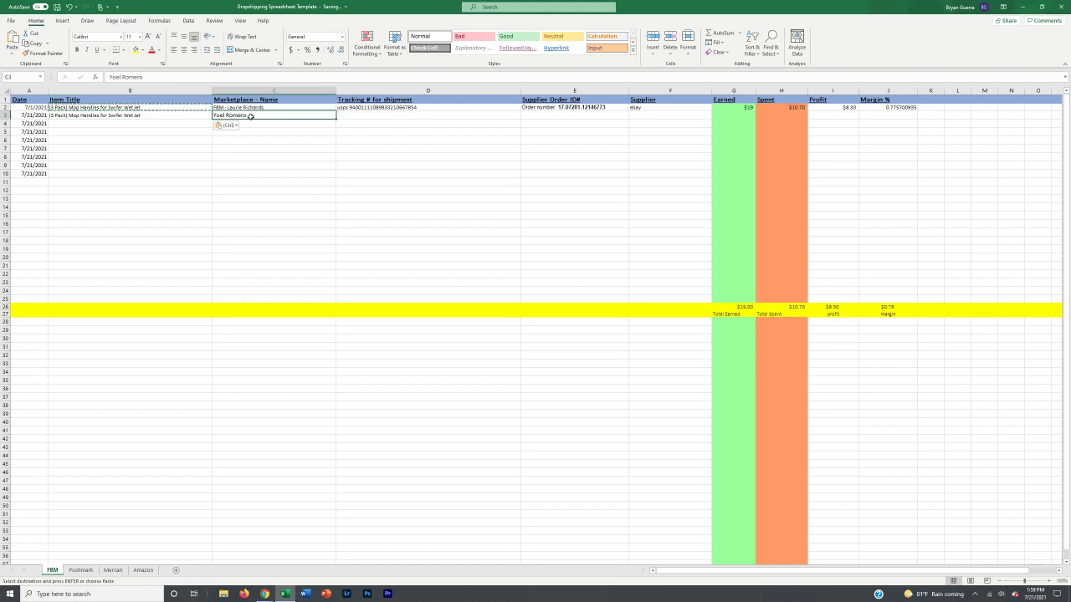
# Open and close Find, then select the whole tracking number column.
pyautogui.hotkey('ctrl', 'f')
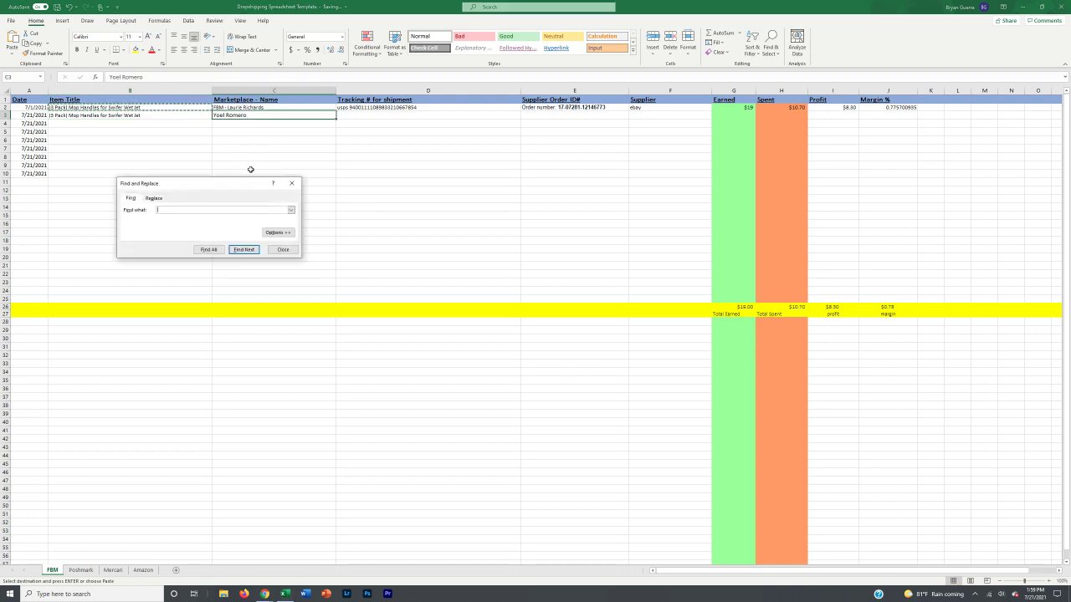
pyautogui.click(293, 187)
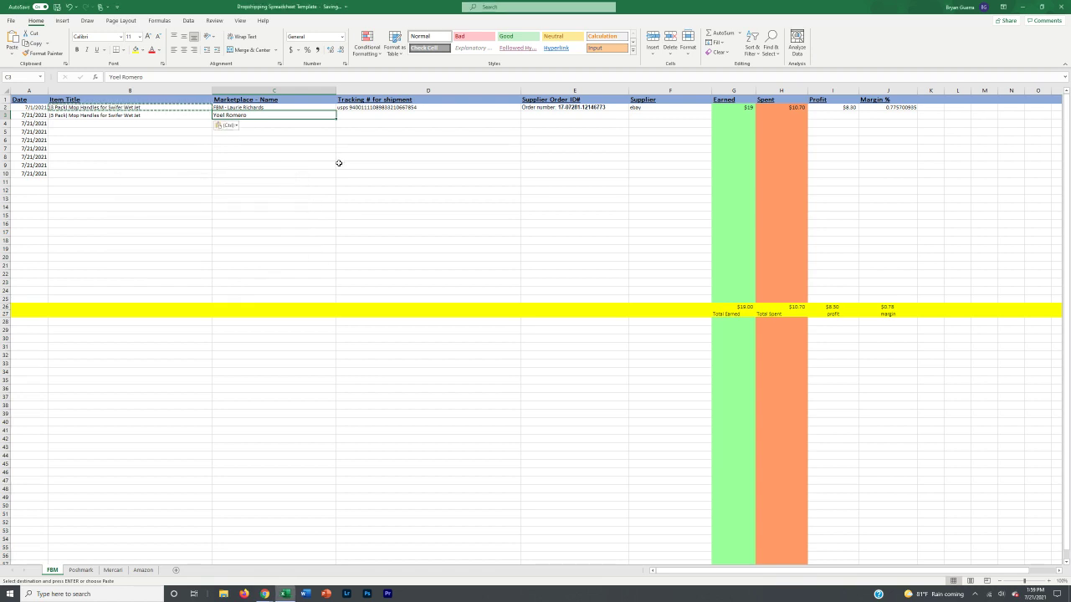
pyautogui.click(374, 117)
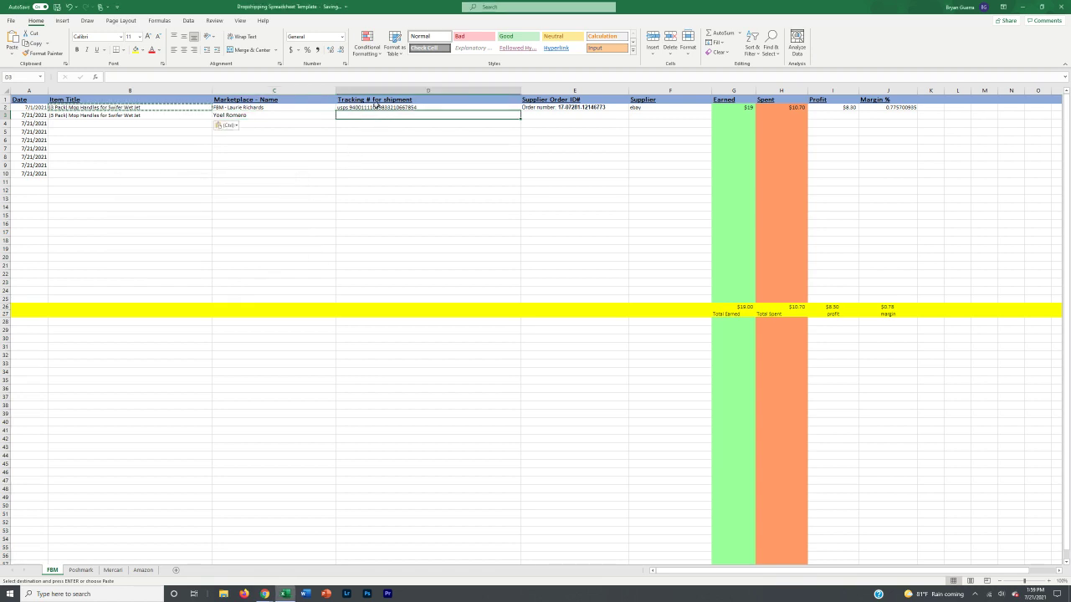
pyautogui.click(373, 90)
pyautogui.rightClick(373, 91)
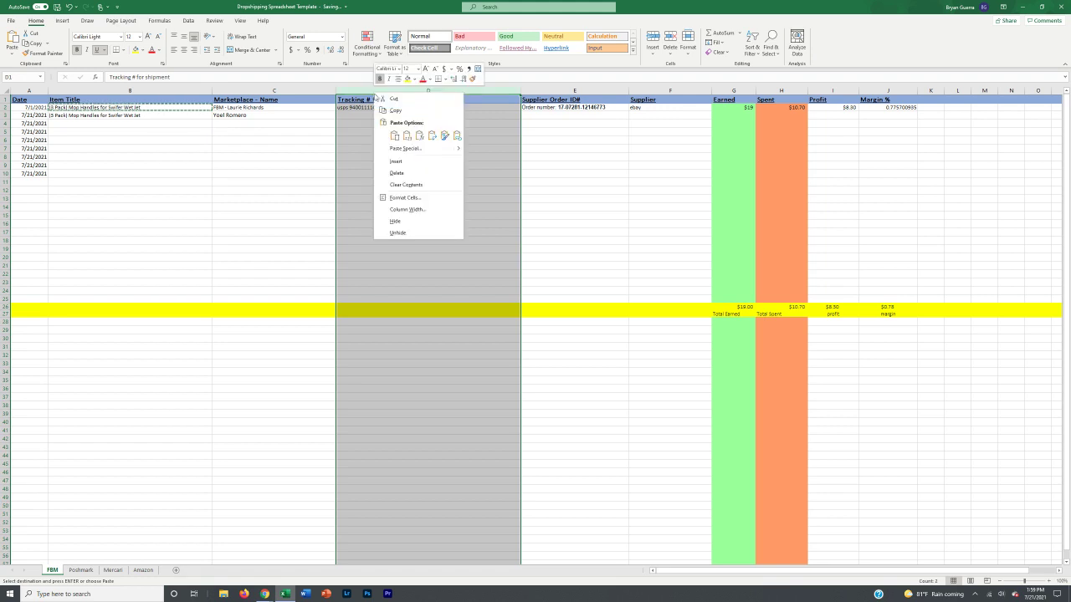
pyautogui.click(398, 161)
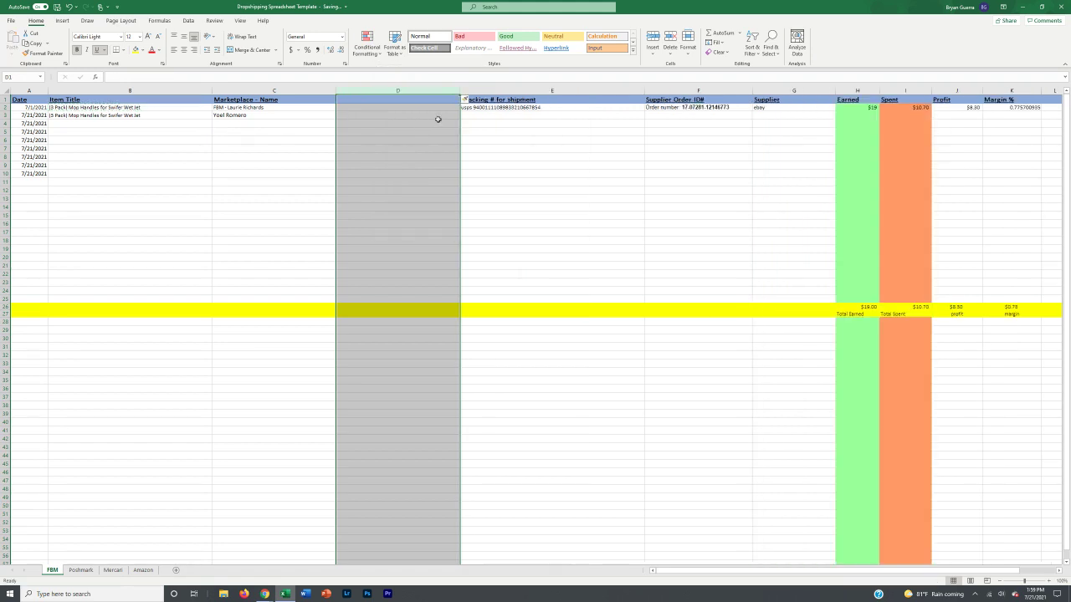
pyautogui.click(474, 131)
pyautogui.click(444, 100)
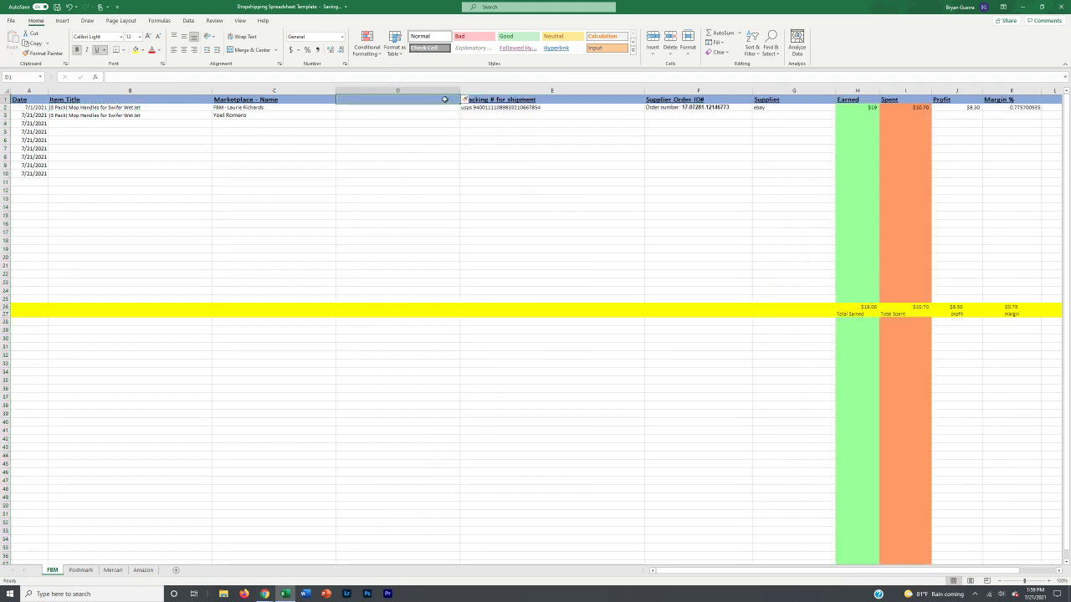
pyautogui.write('FBM order #')
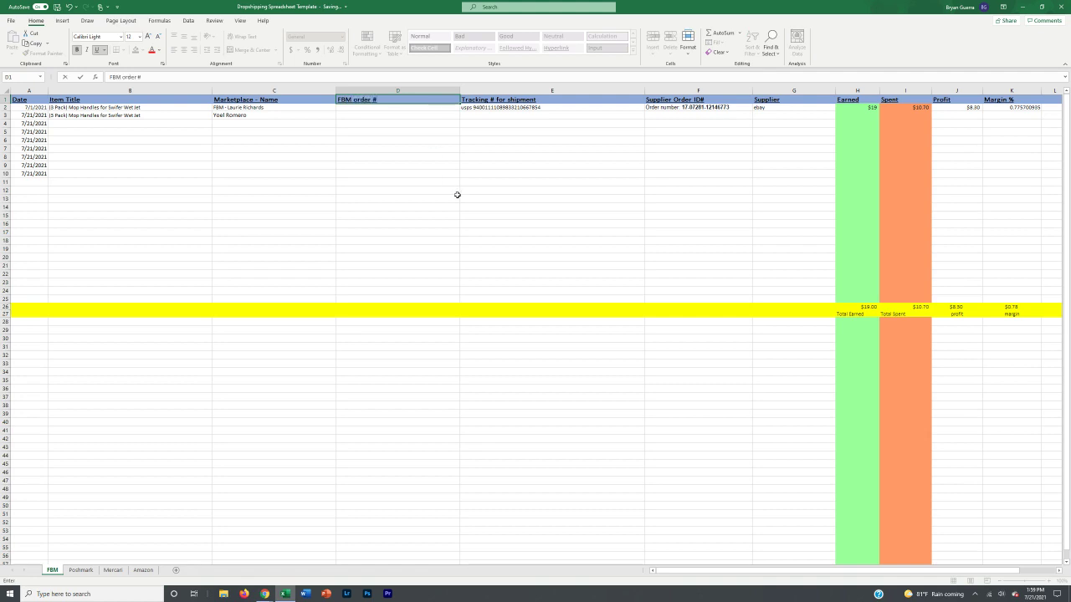
pyautogui.click(457, 195)
pyautogui.hotkey('ctrl', 'z')
pyautogui.hotkey('ctrl', 'z')
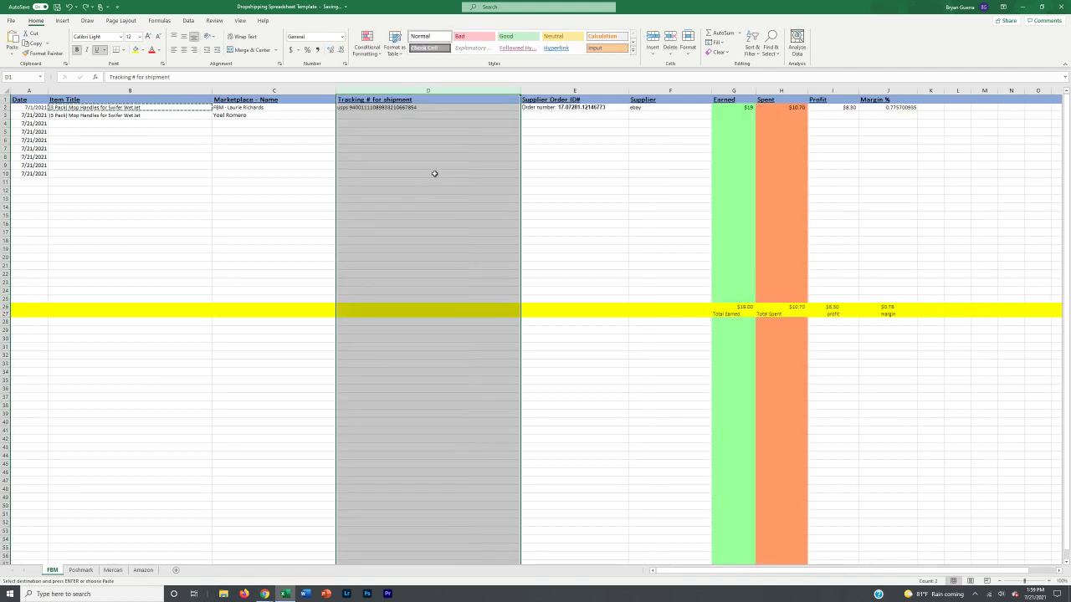
pyautogui.click(434, 174)
pyautogui.click(383, 114)
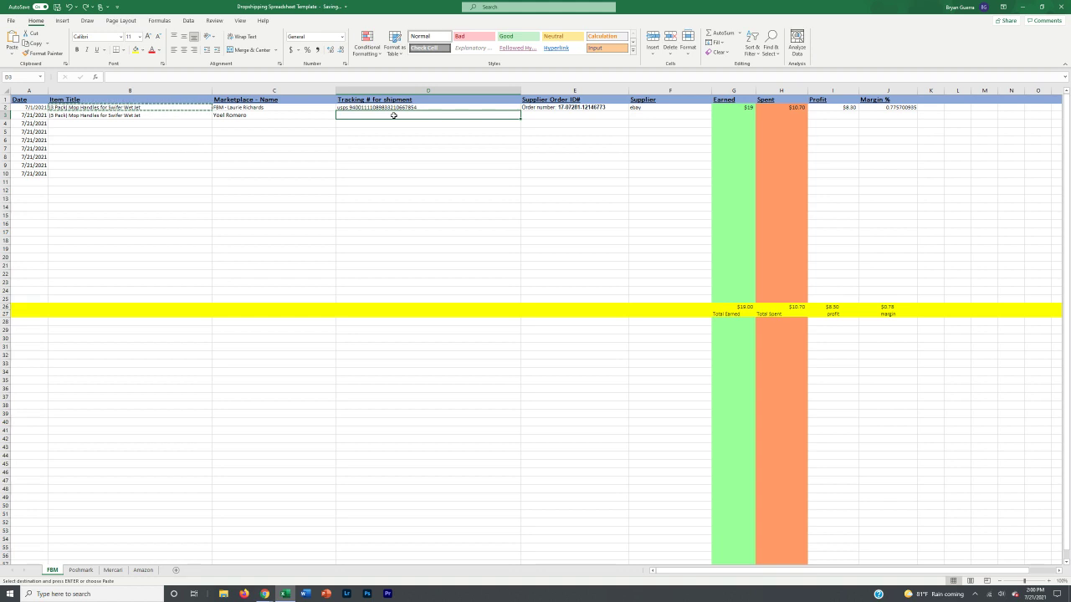
pyautogui.click(633, 115)
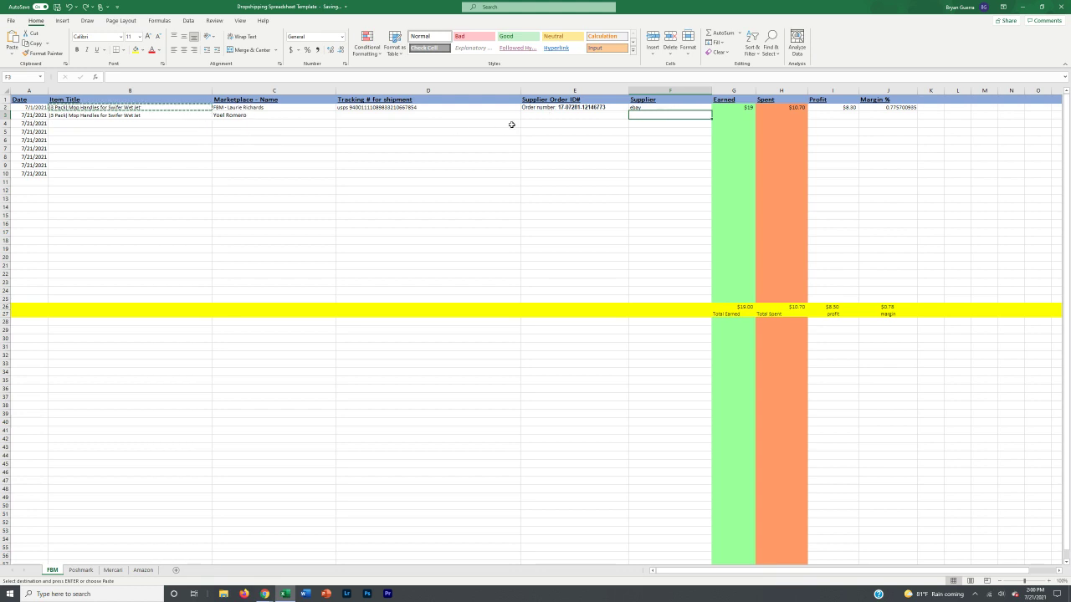
# Enter 'amazon' as row 3's supplier in F3, after briefly trying 'walmart'.
pyautogui.write('amazon')
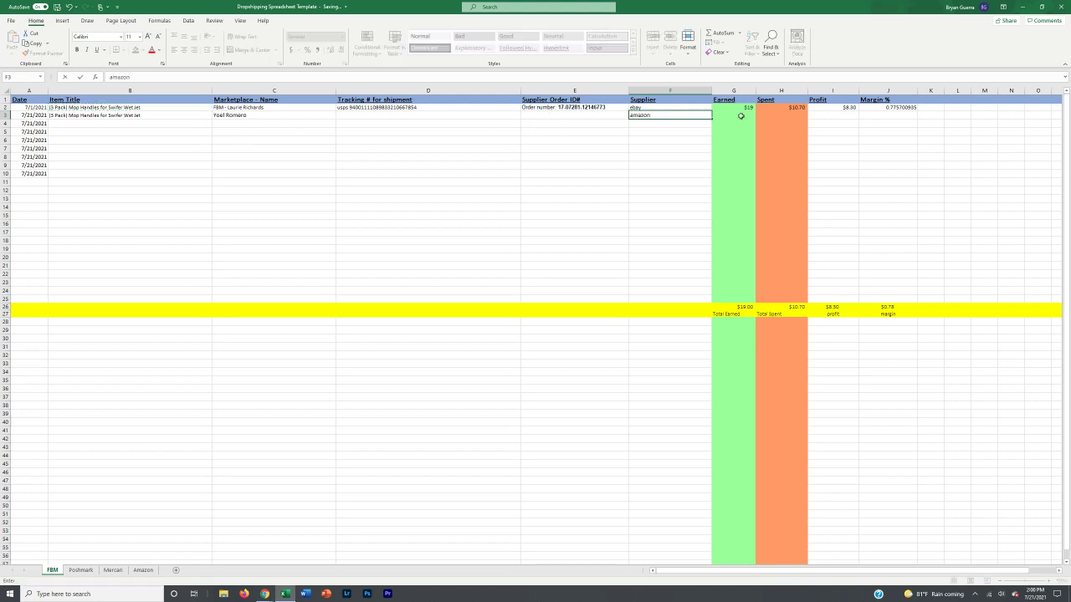
pyautogui.press('Return')
pyautogui.click(678, 115)
pyautogui.write('walmart')
pyautogui.press('Return')
pyautogui.click(674, 116)
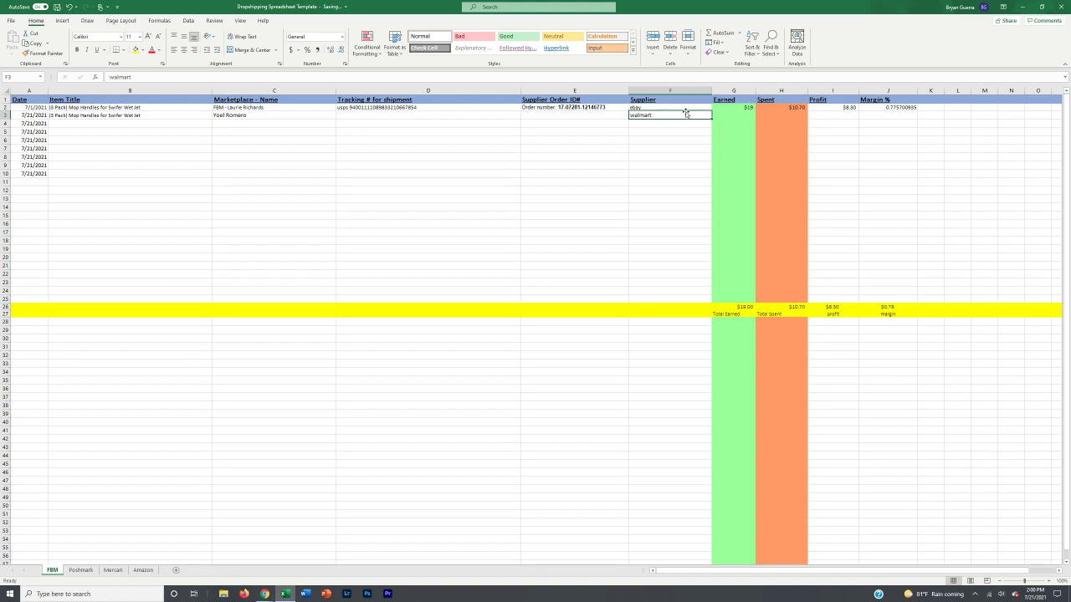
pyautogui.click(660, 131)
pyautogui.click(659, 117)
pyautogui.write('amazon')
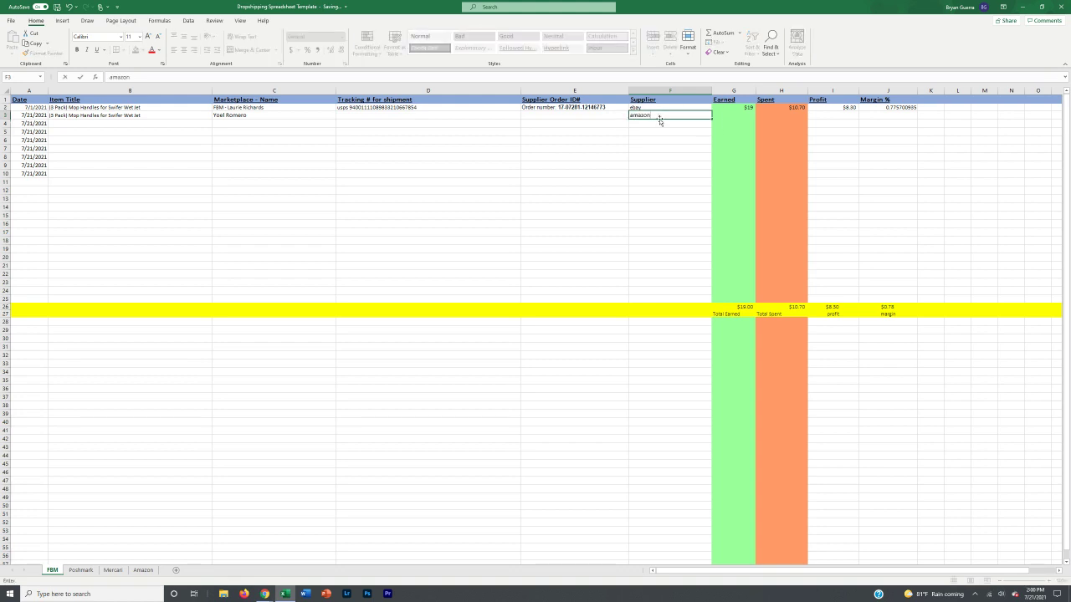
pyautogui.press('Tab')
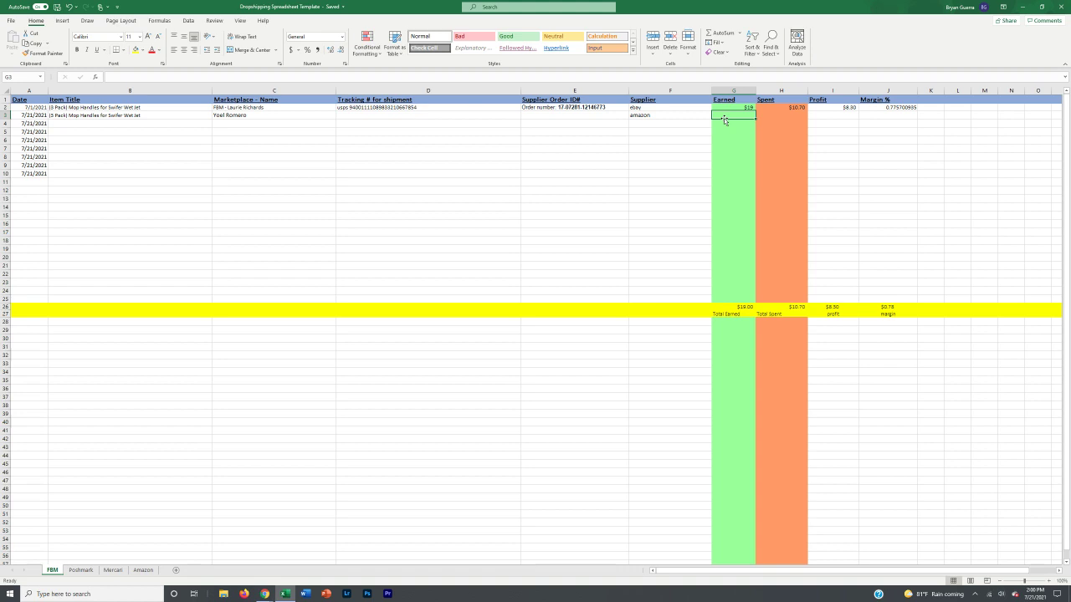
# Enter $43.65 in G3 as the second order's earned amount.
pyautogui.write('$43.65')
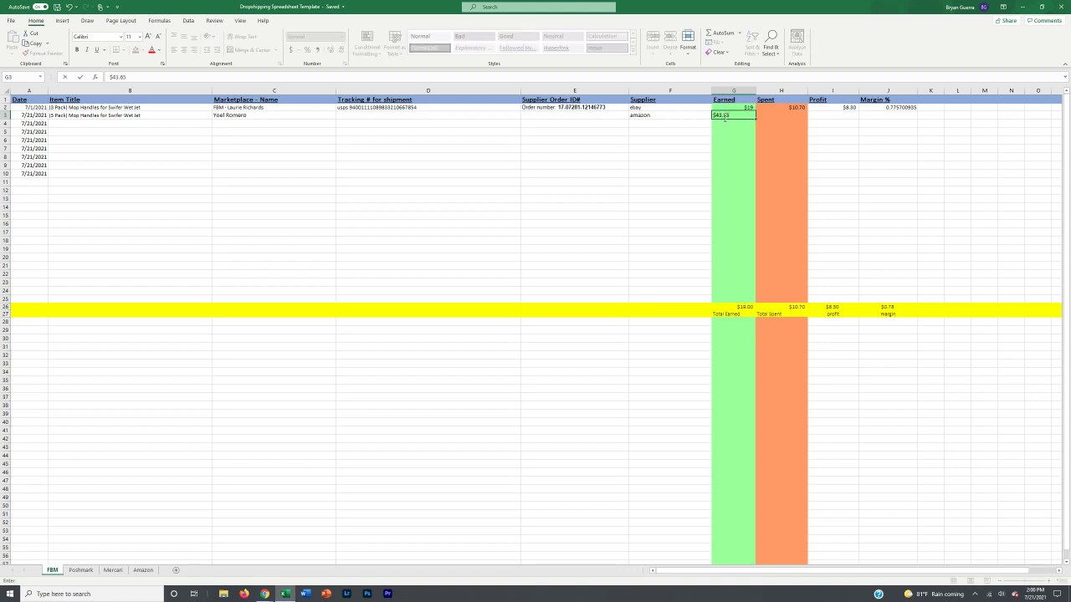
pyautogui.click(778, 114)
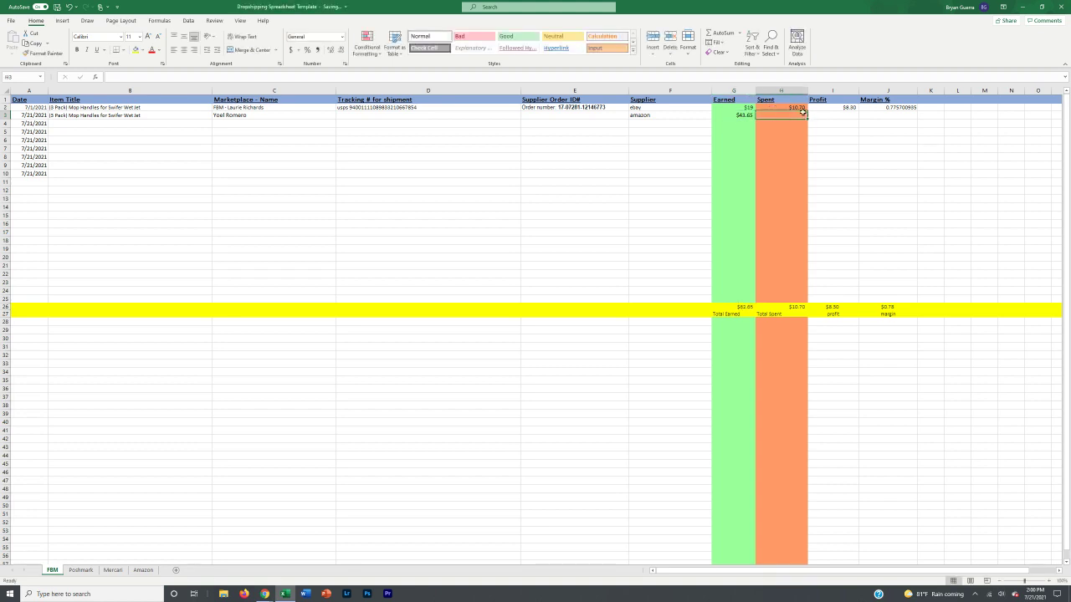
pyautogui.click(558, 117)
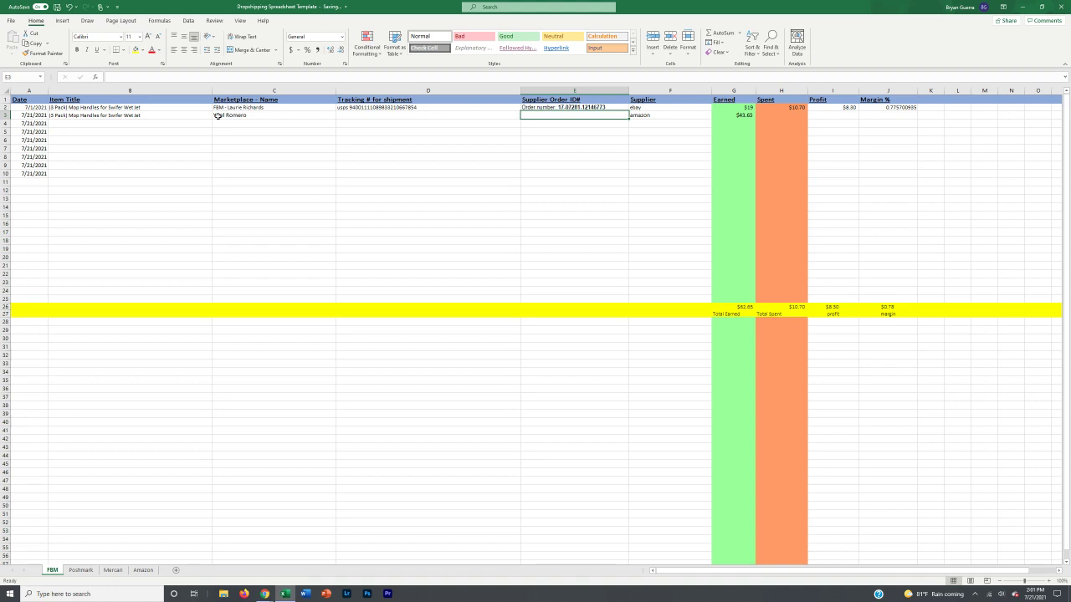
# Copy the first order's supplier order ID from E2 into E3.
pyautogui.click(220, 116)
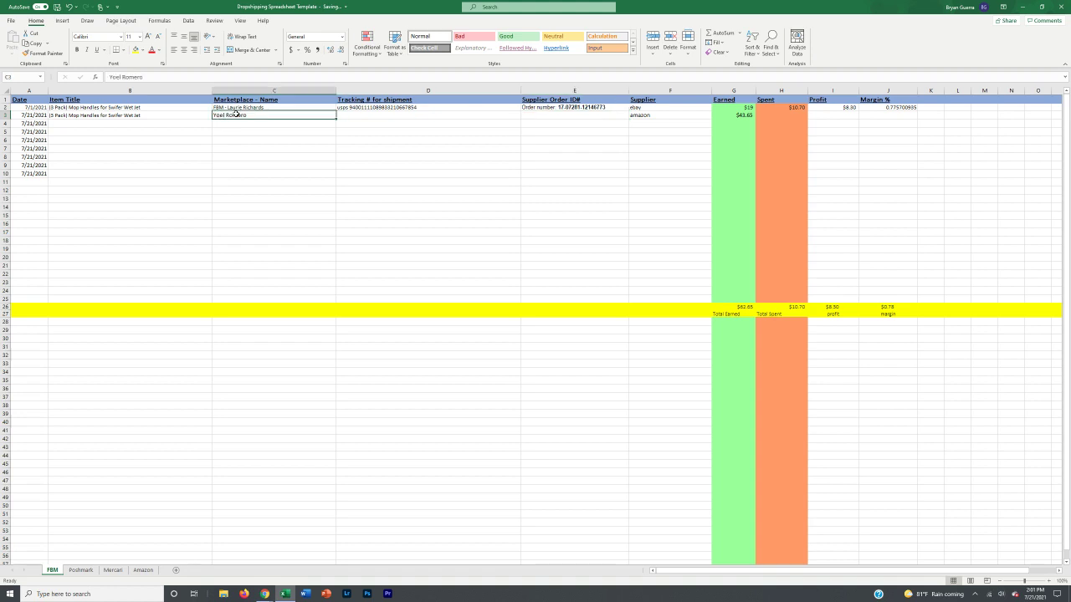
pyautogui.click(538, 116)
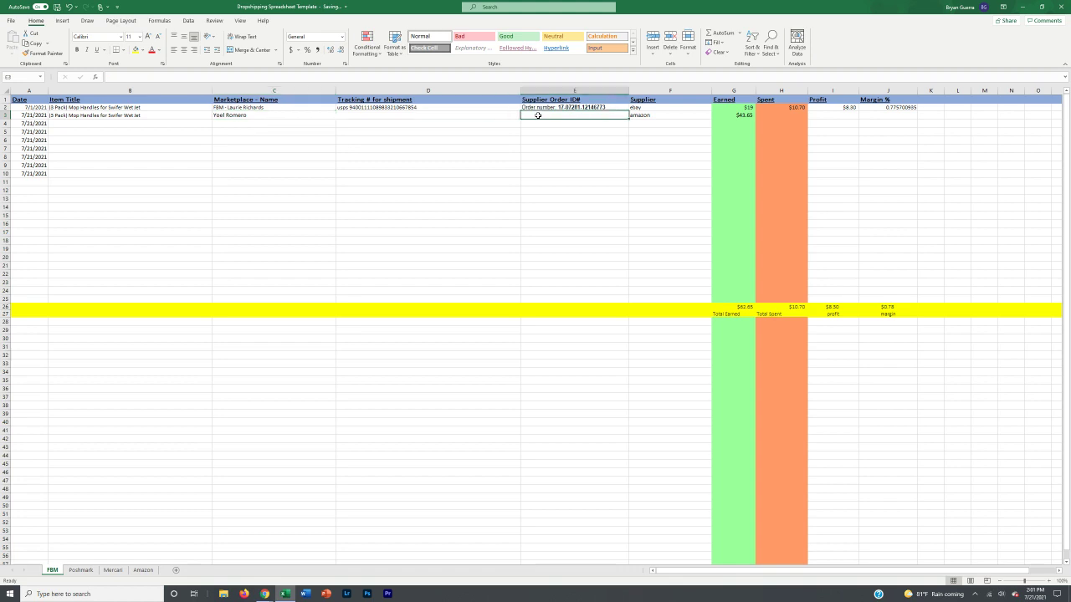
pyautogui.click(580, 107)
pyautogui.hotkey('ctrl', 'c')
pyautogui.click(566, 117)
pyautogui.hotkey('ctrl', 'v')
pyautogui.press('Escape')
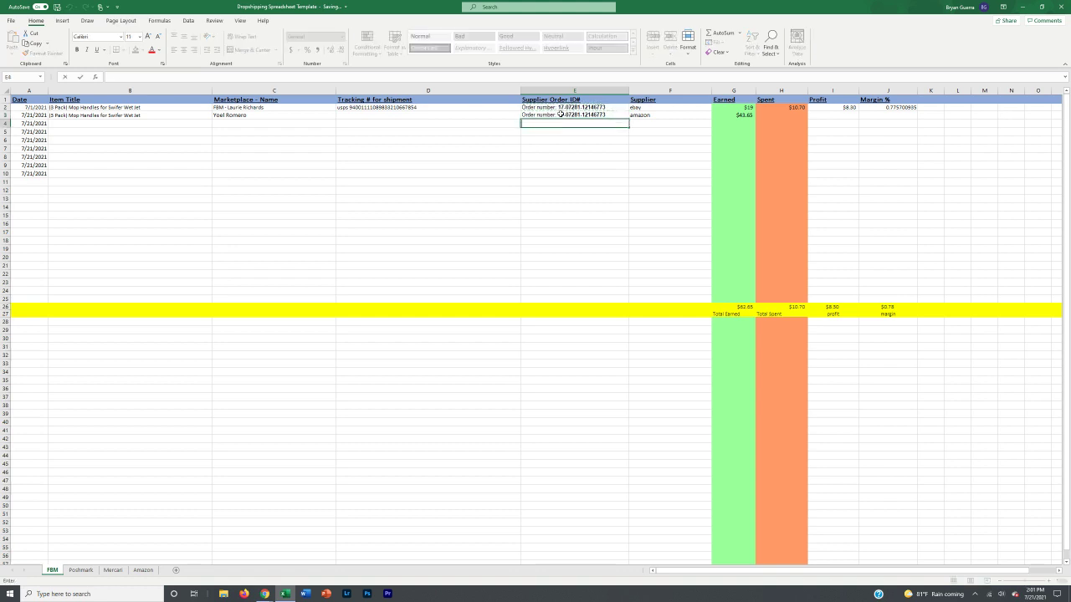
pyautogui.click(793, 116)
# Enter $33.20 in H3 as the second order's spent amount.
pyautogui.write('$')
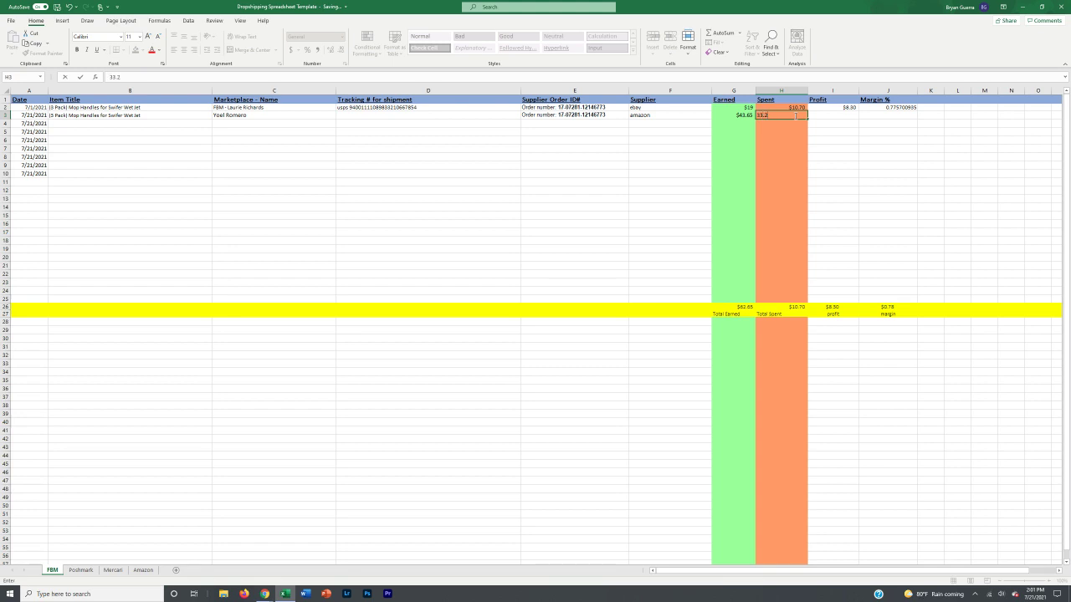
pyautogui.write('33.20')
pyautogui.press('Return')
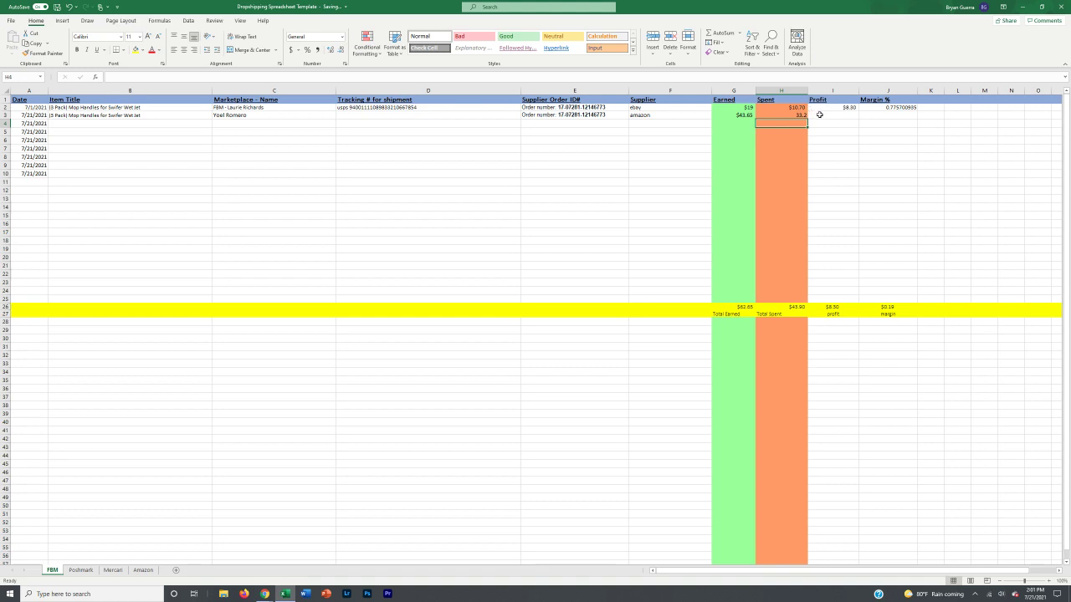
pyautogui.click(820, 114)
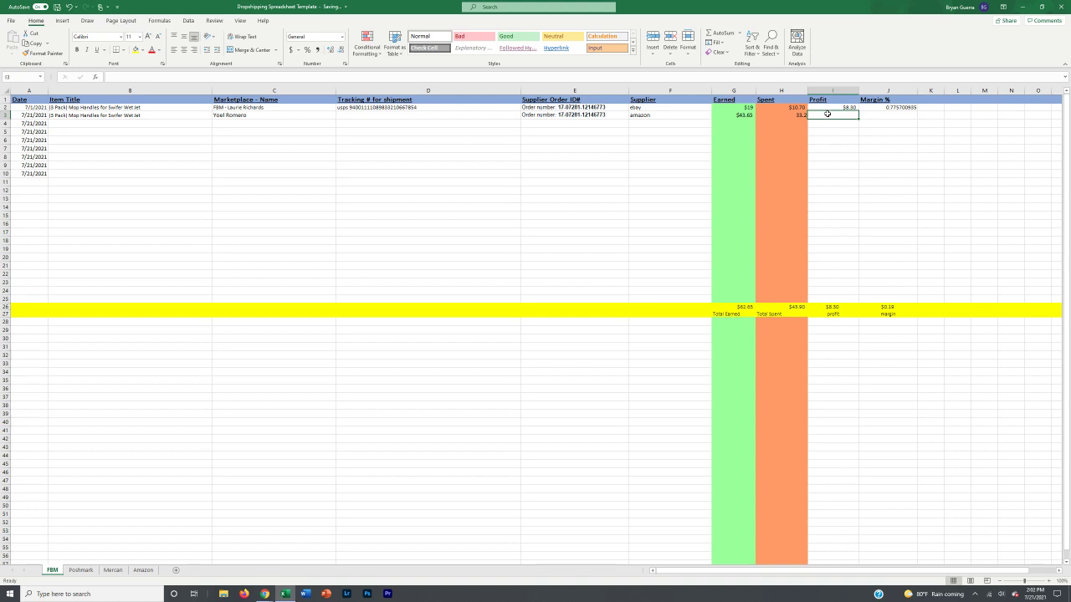
# Enter =G3-H3 in I3, giving a $10.45 profit.
pyautogui.write('=')
pyautogui.click(744, 117)
pyautogui.write('-')
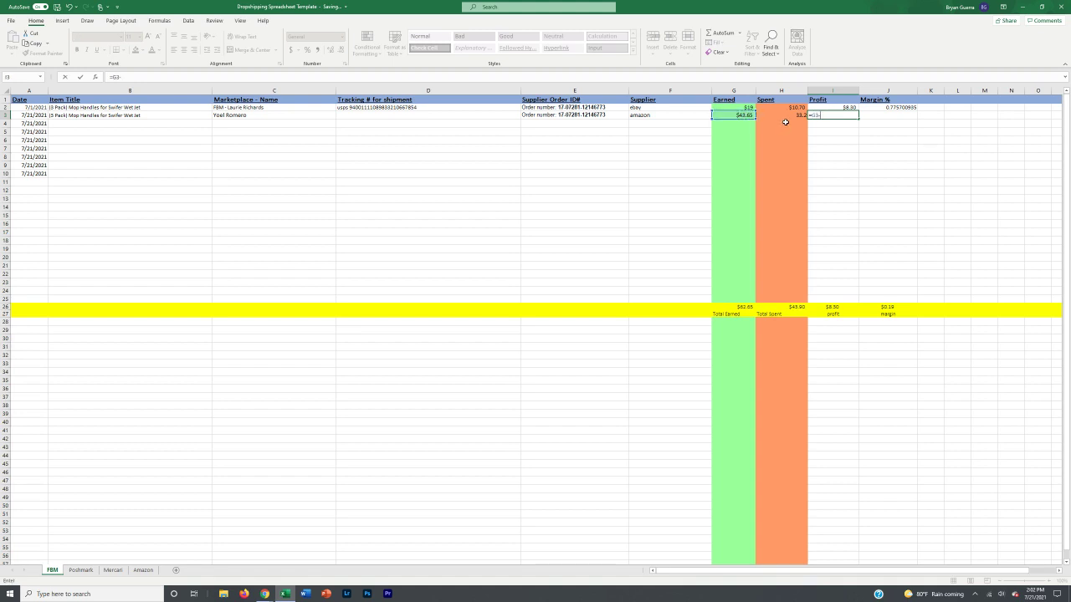
pyautogui.click(785, 113)
pyautogui.press('Return')
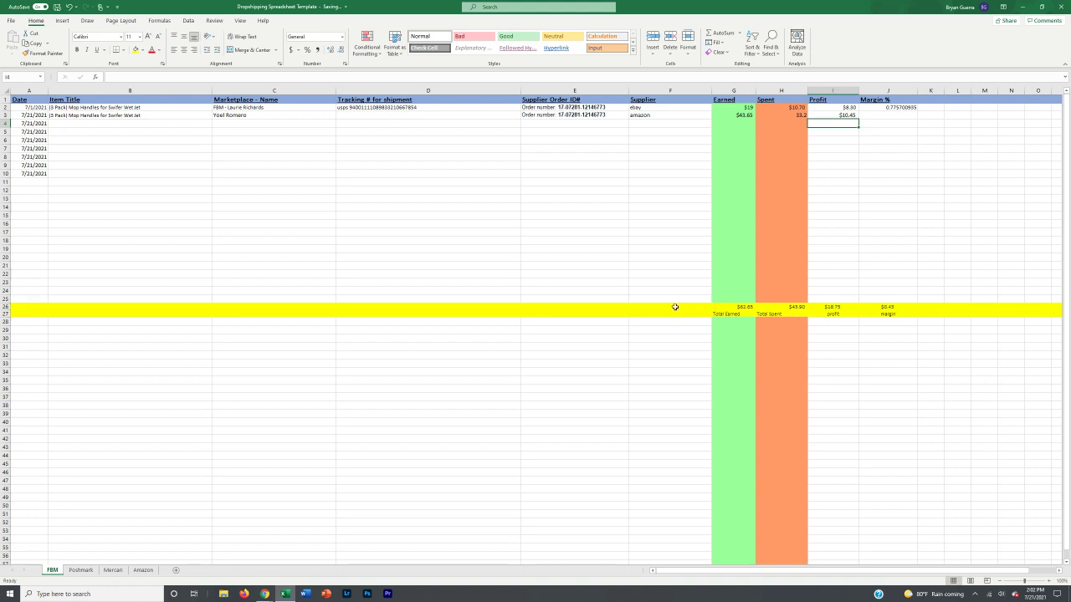
# Enter =I3/H3 in J3, showing a $0.31 margin.
pyautogui.click(892, 116)
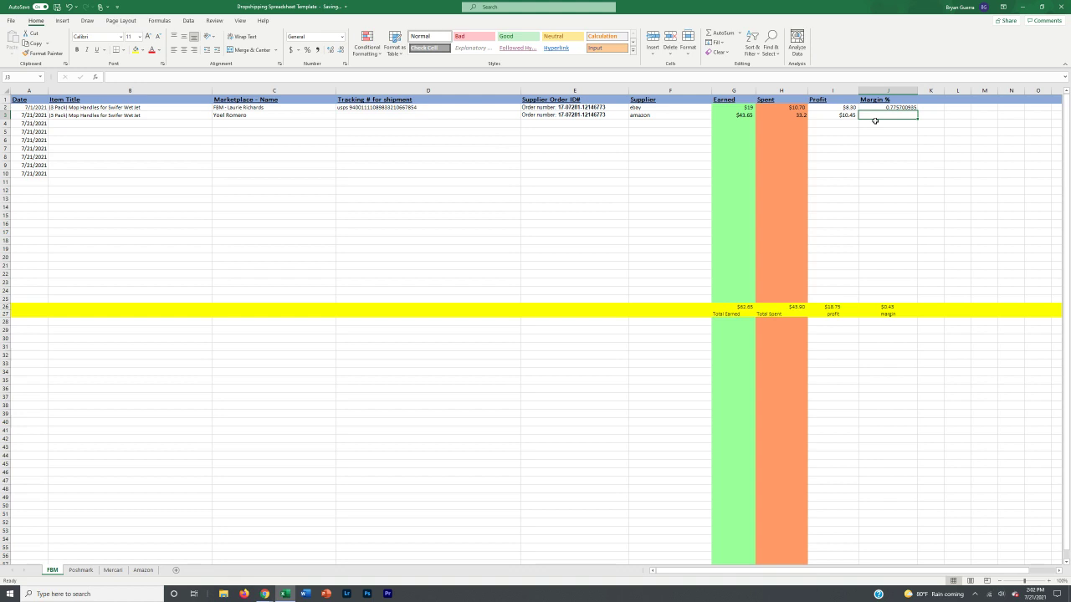
pyautogui.write('=')
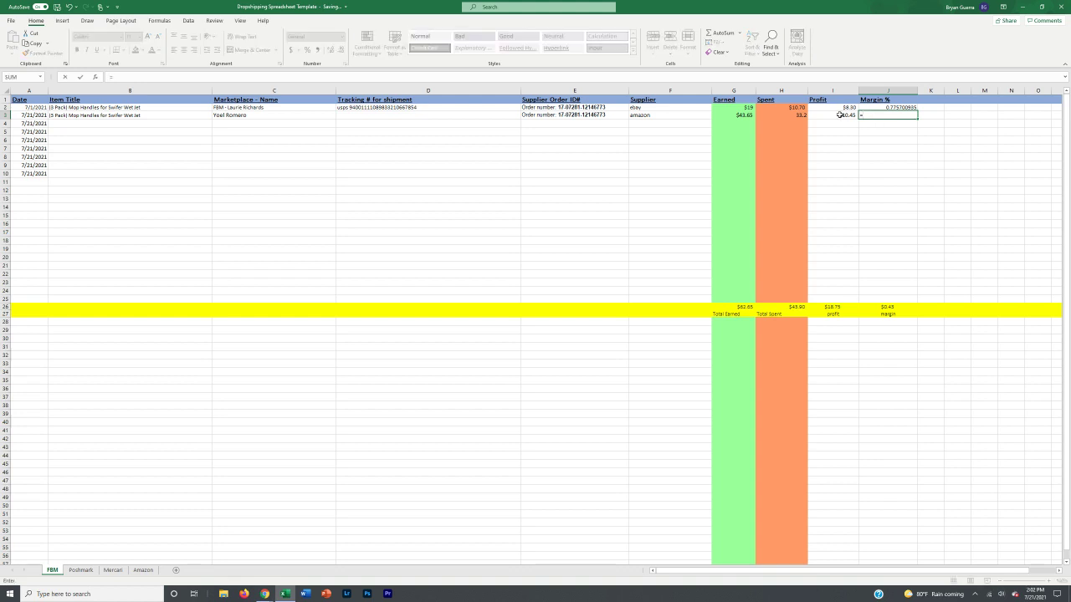
pyautogui.click(840, 115)
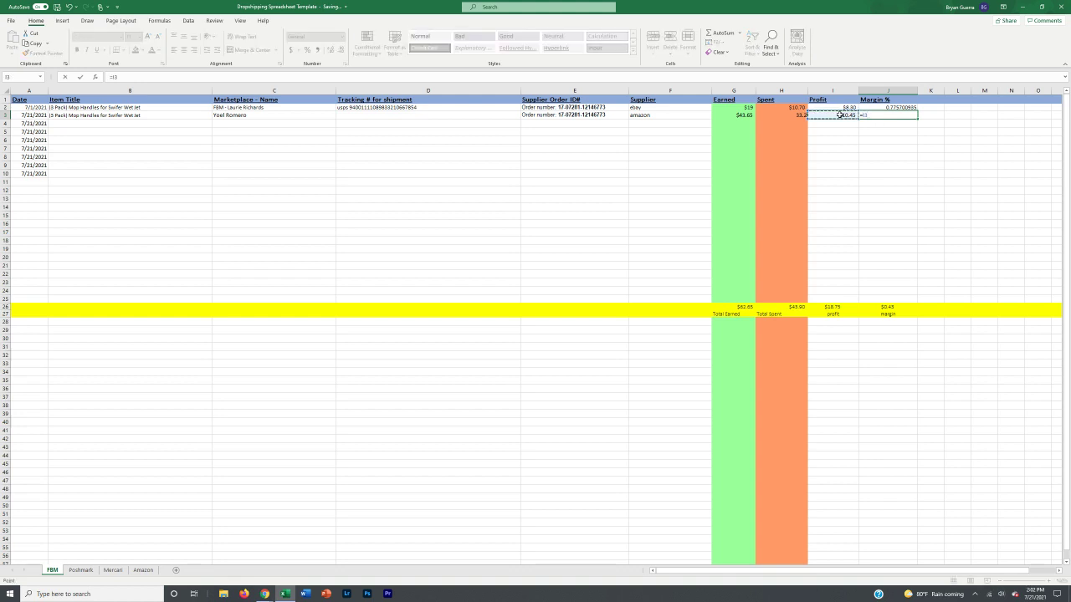
pyautogui.write('/')
pyautogui.click(792, 115)
pyautogui.press('Return')
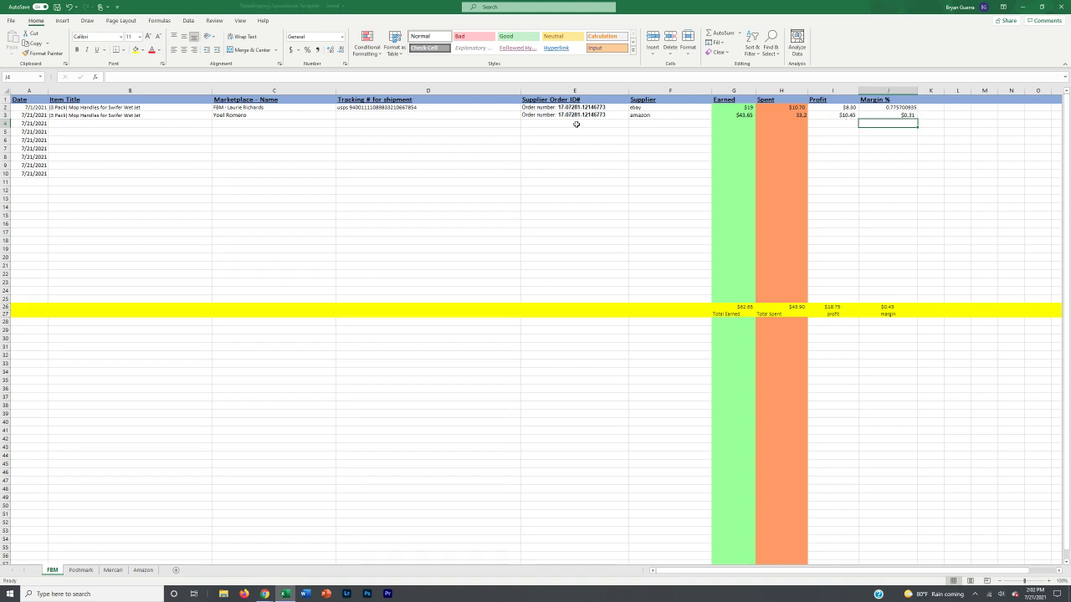
# Fill B4 through B10 with placeholder item titles.
pyautogui.click(494, 113)
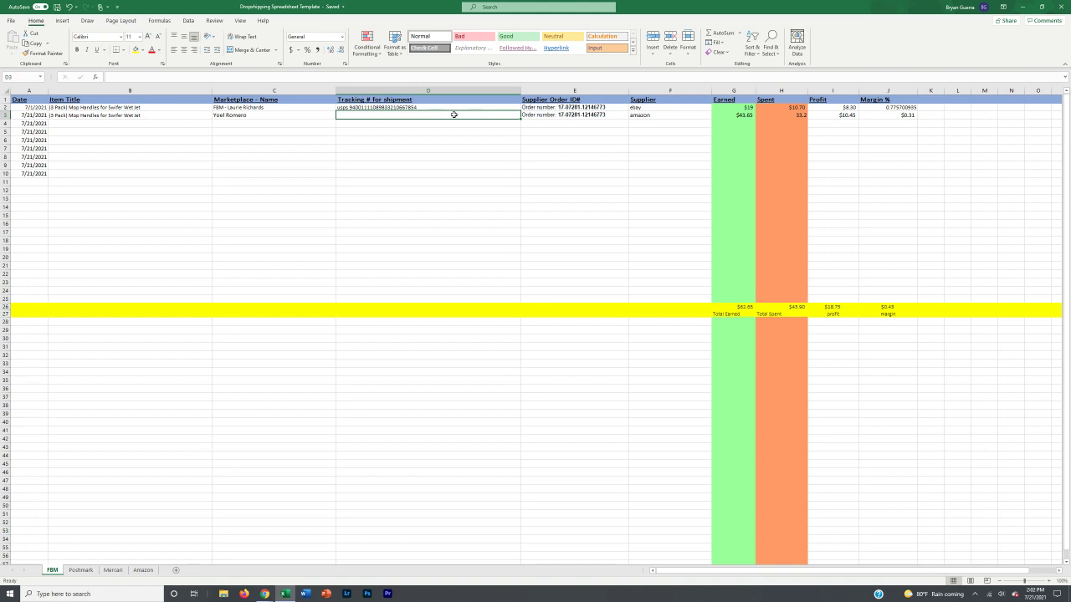
pyautogui.click(93, 122)
pyautogui.write('fgsdfgsdfg')
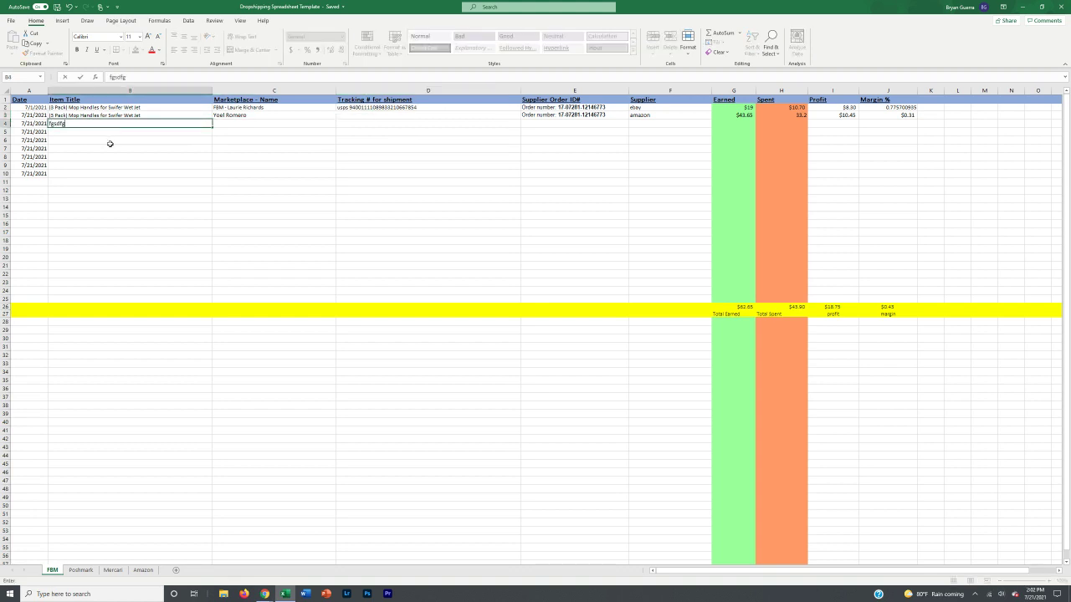
pyautogui.press('Return')
pyautogui.write('dfgsdfg')
pyautogui.press('Return')
pyautogui.write('gdfgcf')
pyautogui.press('Return')
pyautogui.write('sdfgsfdg')
pyautogui.press('Return')
pyautogui.write('sdfsgfd')
pyautogui.press('Return')
pyautogui.press('Return')
pyautogui.write('gsdfg')
pyautogui.click(123, 166)
pyautogui.write('sdfgf')
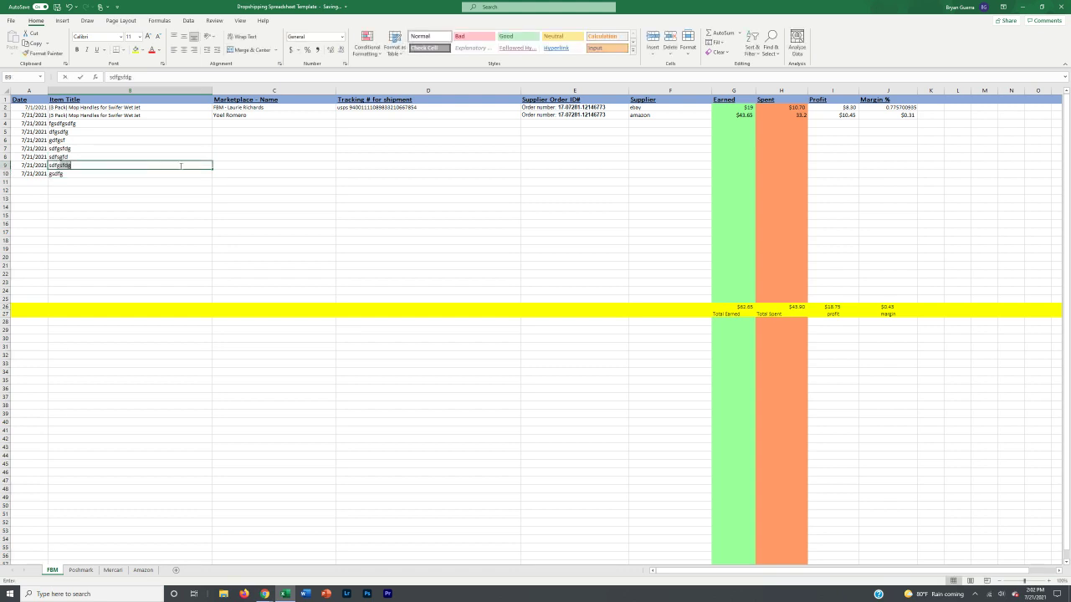
pyautogui.click(410, 157)
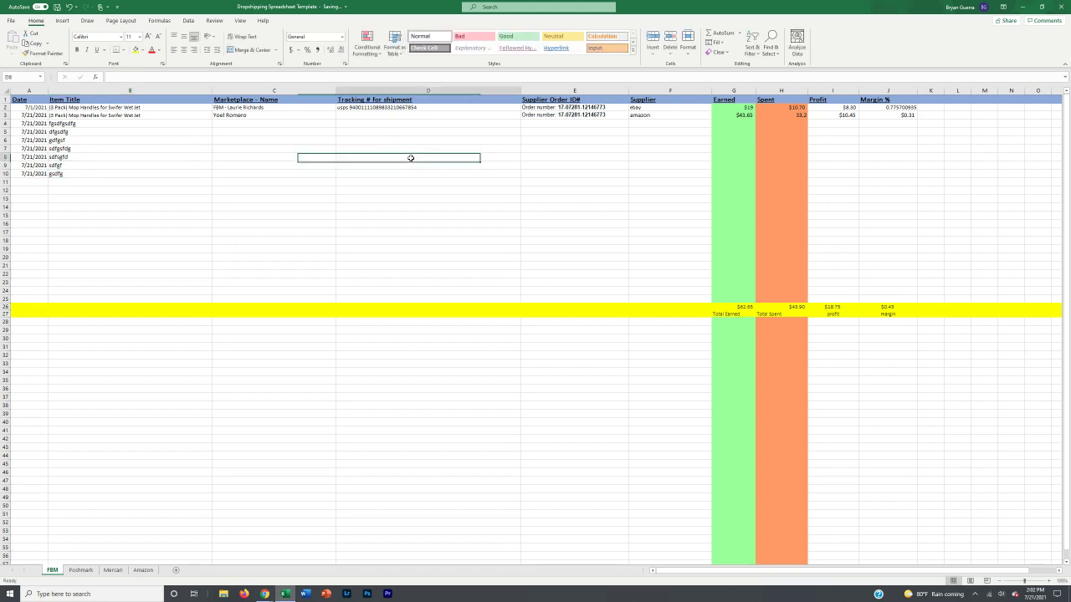
# Copy the first order's USPS tracking number from D2 into D3.
pyautogui.click(406, 108)
pyautogui.hotkey('ctrl', 'c')
pyautogui.press('Down')
pyautogui.press('Down')
pyautogui.press('Down')
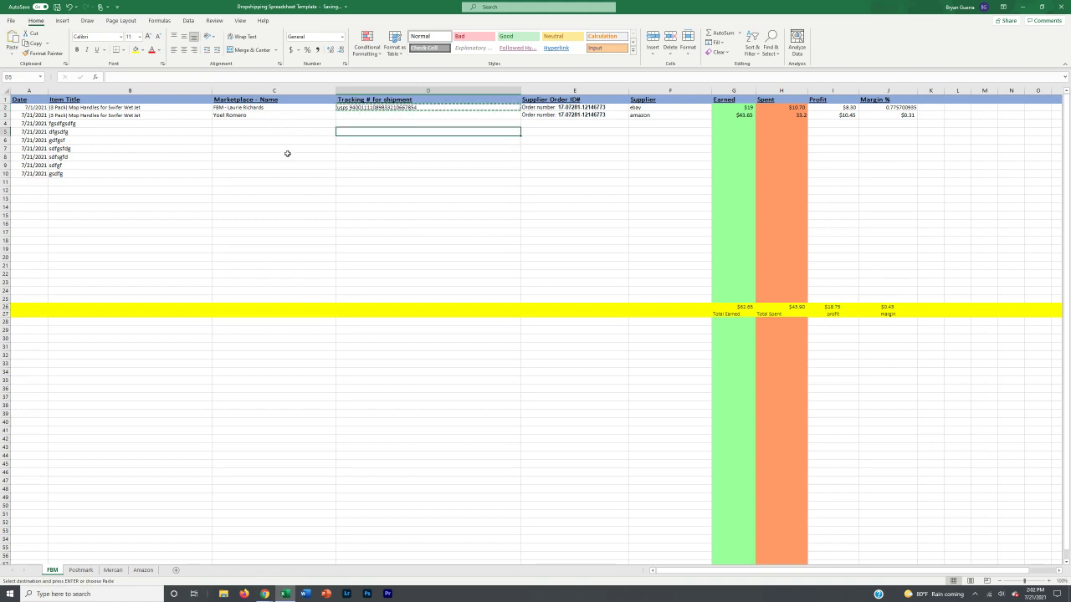
pyautogui.click(354, 115)
pyautogui.hotkey('ctrl', 'v')
pyautogui.press('Down')
pyautogui.press('Escape')
pyautogui.click(346, 130)
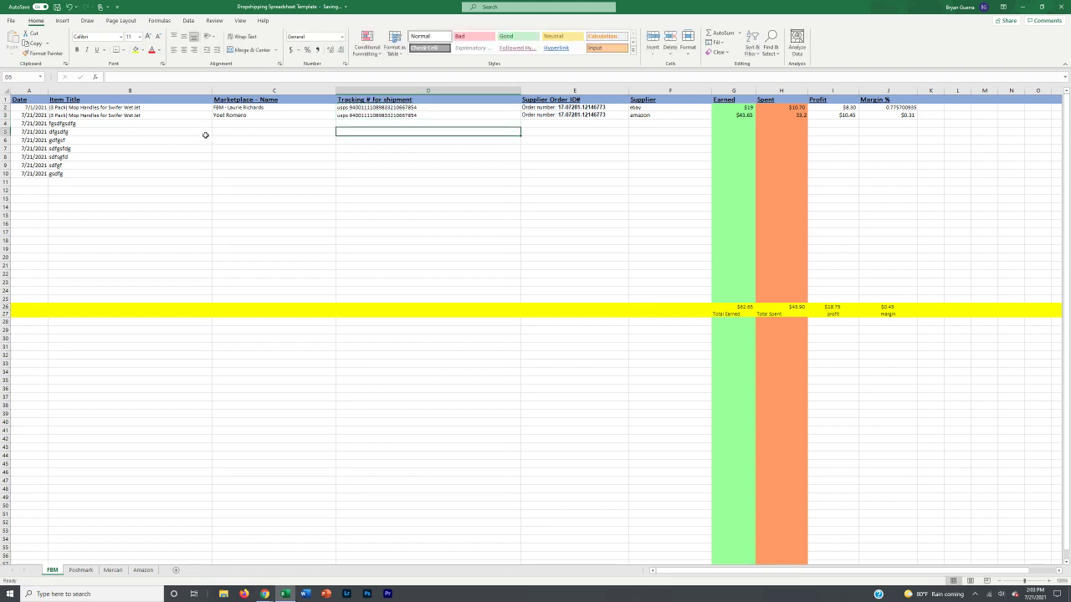
# Shrink row 3's text to font size 1, then undo the change.
pyautogui.click(5, 115)
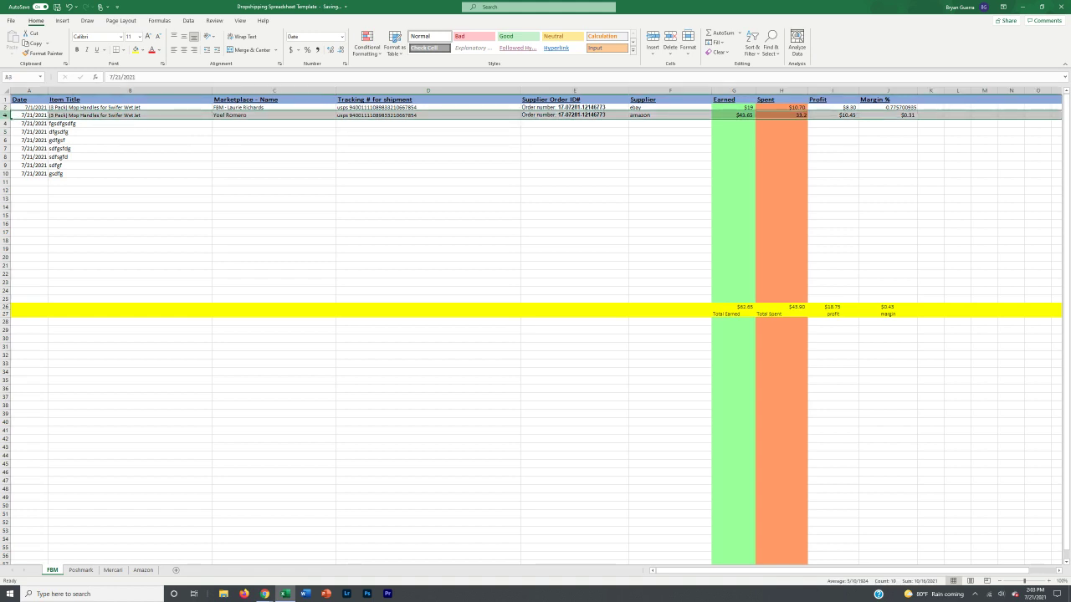
pyautogui.click(135, 37)
pyautogui.write('1')
pyautogui.press('Return')
pyautogui.click(244, 141)
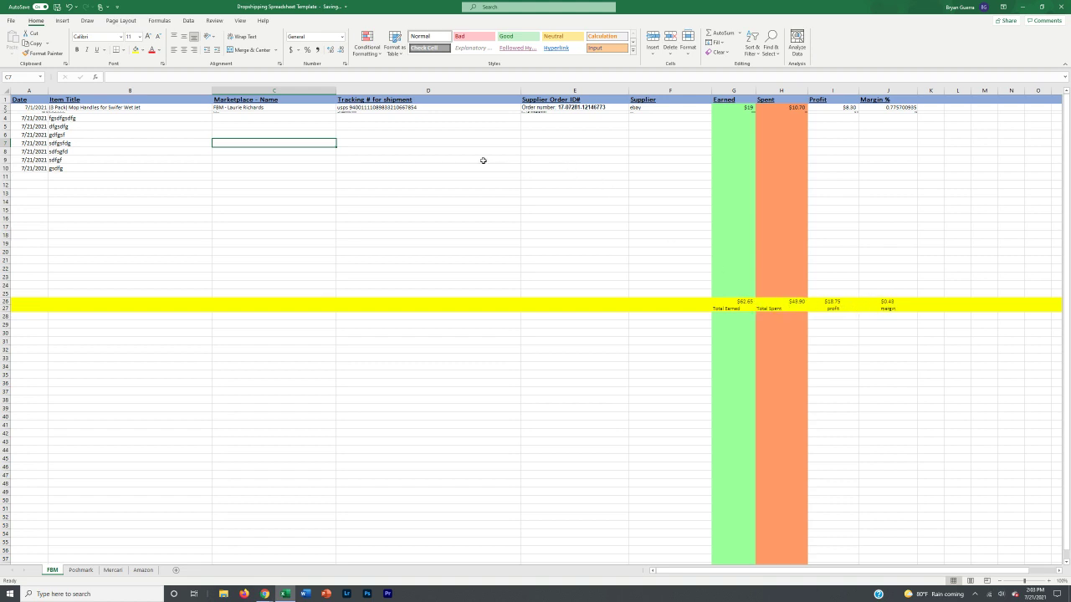
pyautogui.hotkey('ctrl', 'z')
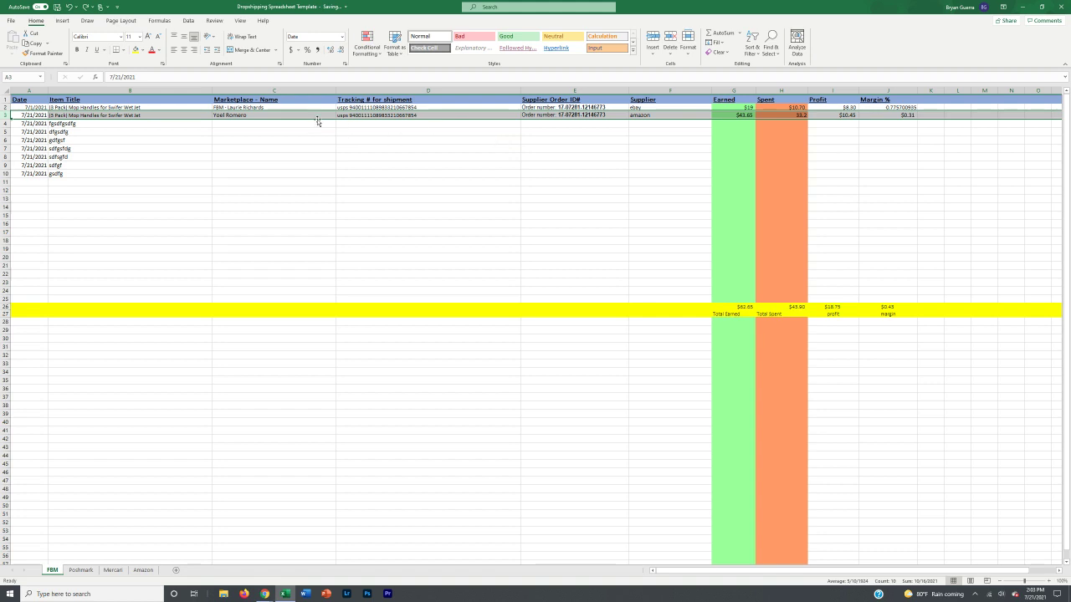
# Collapse row 3 again with font size 1 and search for the second customer's name.
pyautogui.click(312, 114)
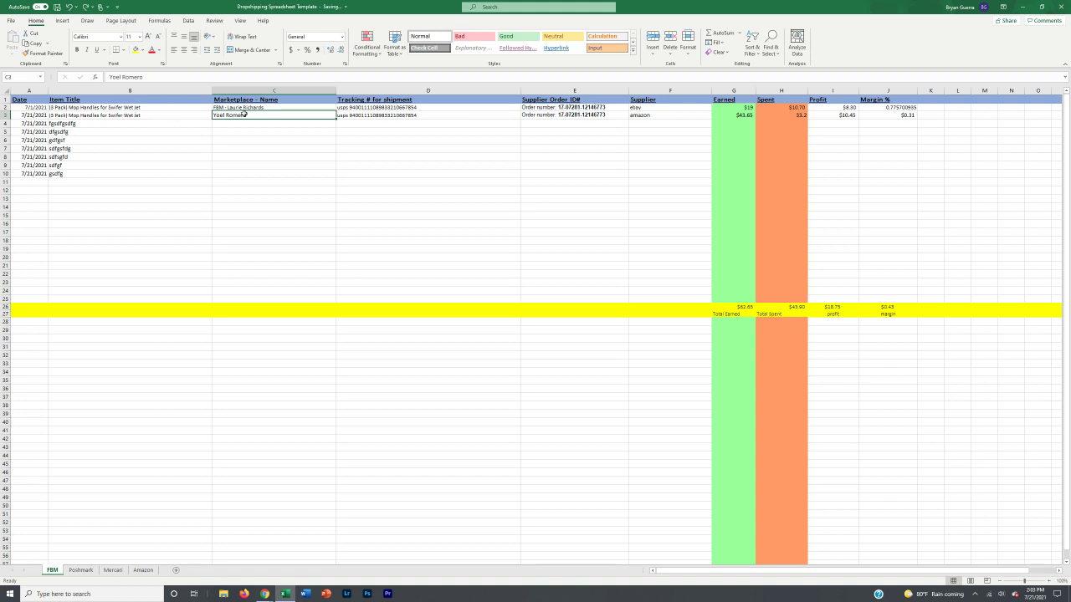
pyautogui.click(5, 115)
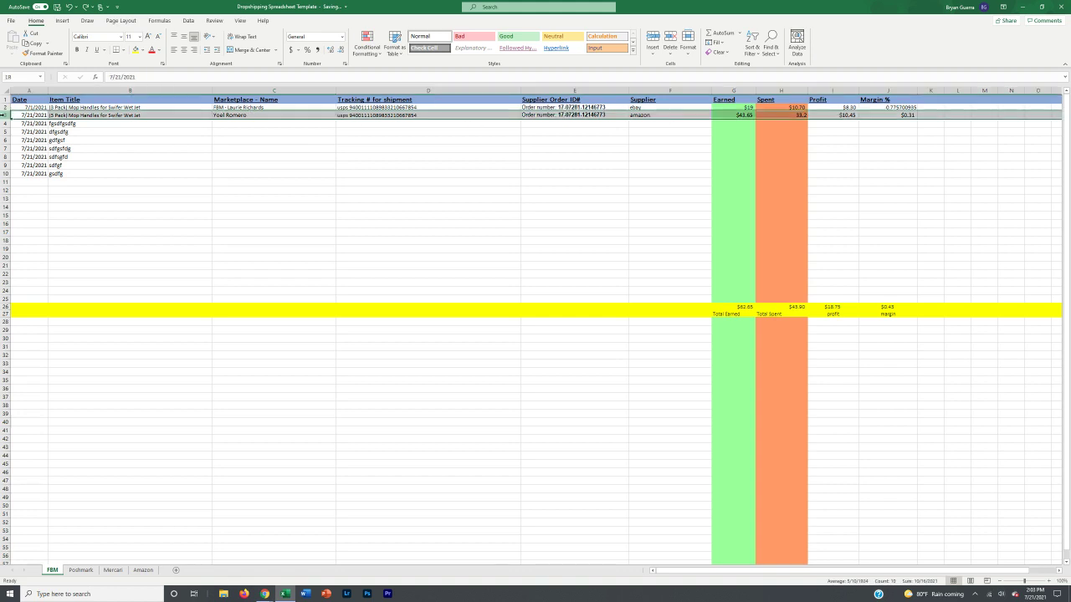
pyautogui.click(134, 38)
pyautogui.write('1')
pyautogui.press('Return')
pyautogui.click(240, 140)
pyautogui.hotkey('ctrl', 'f')
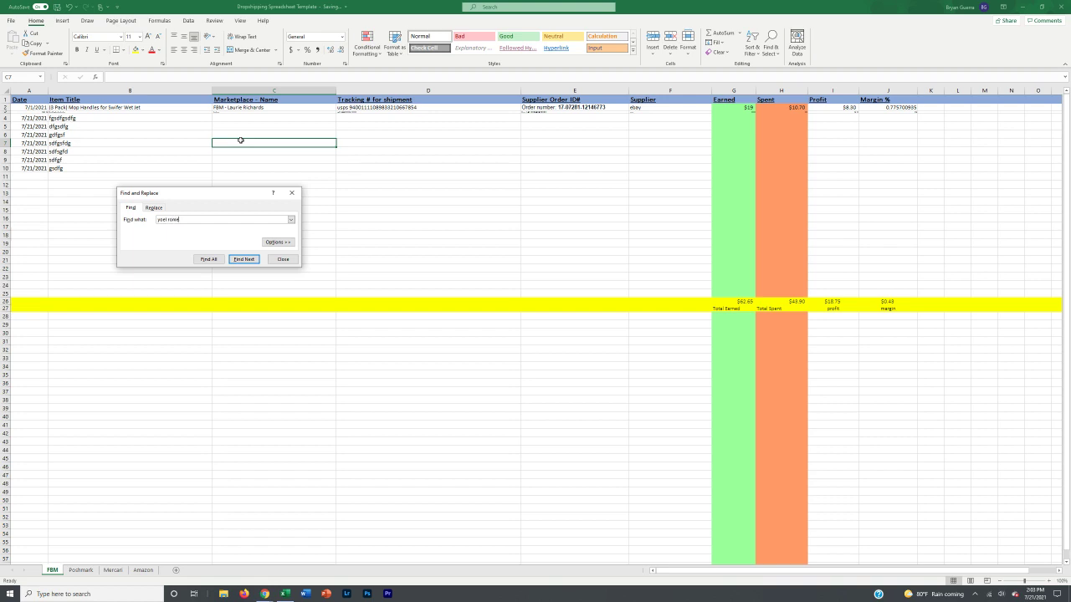
# Locate the customer's name, close the search, and restore row 3 to font size 12.
pyautogui.press('Return')
pyautogui.click(292, 193)
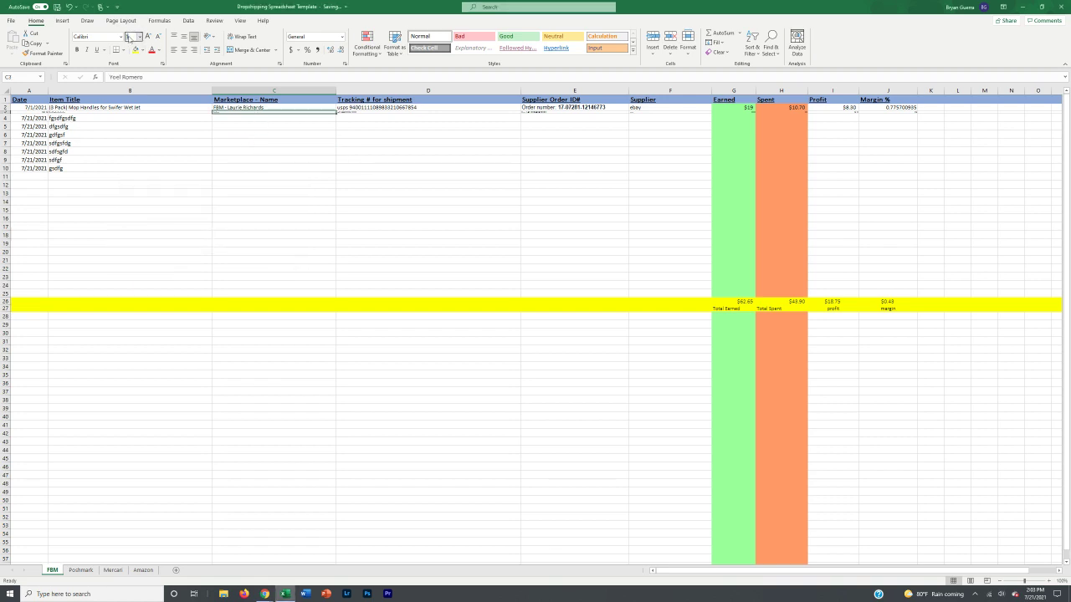
pyautogui.hotkey('ctrl', 'z')
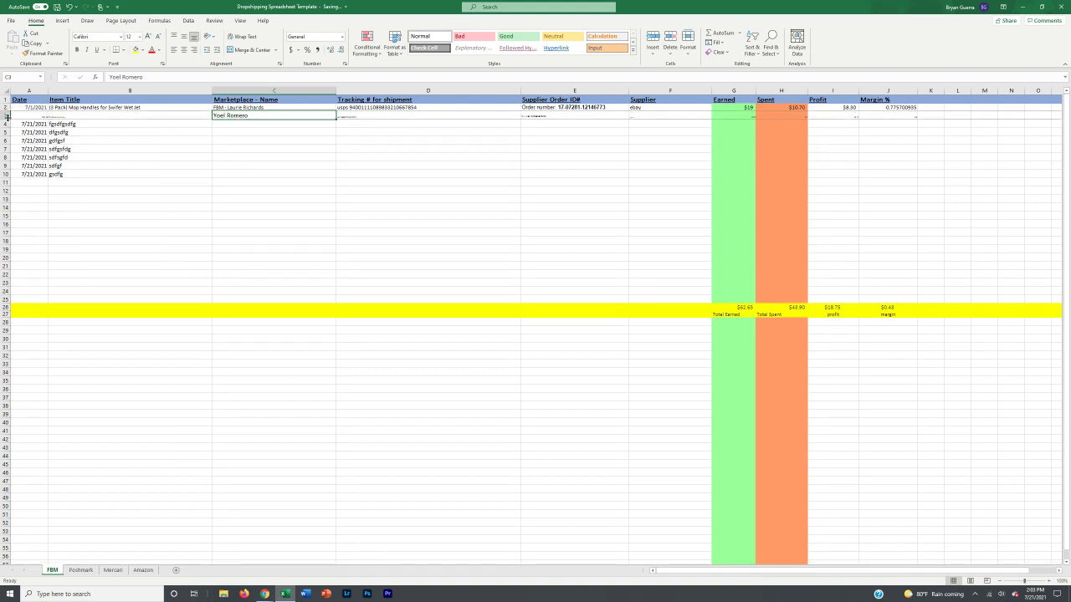
pyautogui.click(130, 36)
pyautogui.write('12')
pyautogui.press('Return')
# Review row 3's tracking and supplier order cells, then collapse the row to font size 1.
pyautogui.click(362, 116)
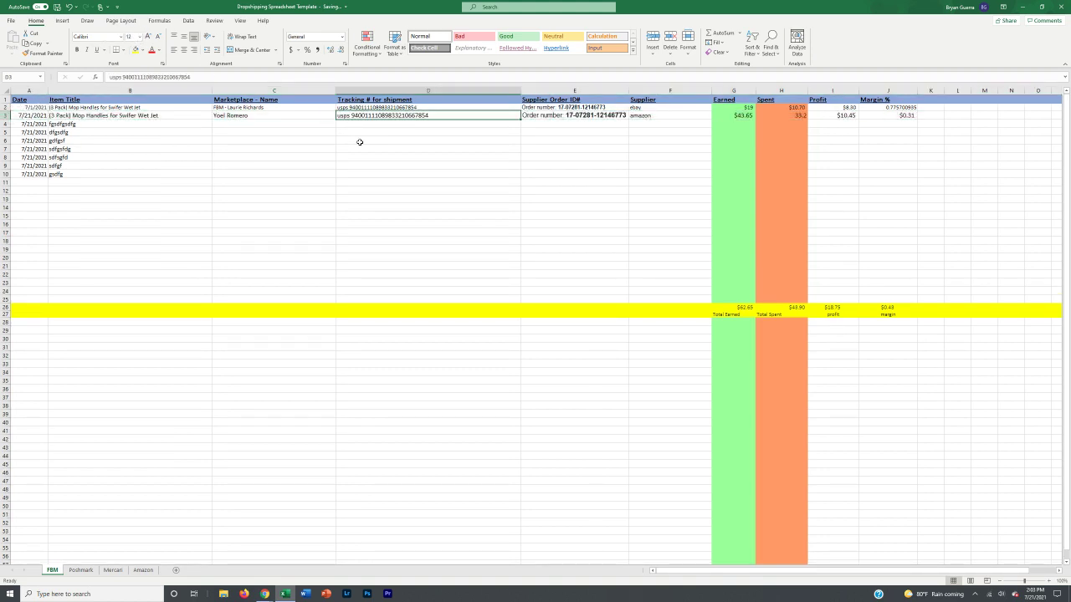
pyautogui.click(577, 115)
pyautogui.click(693, 124)
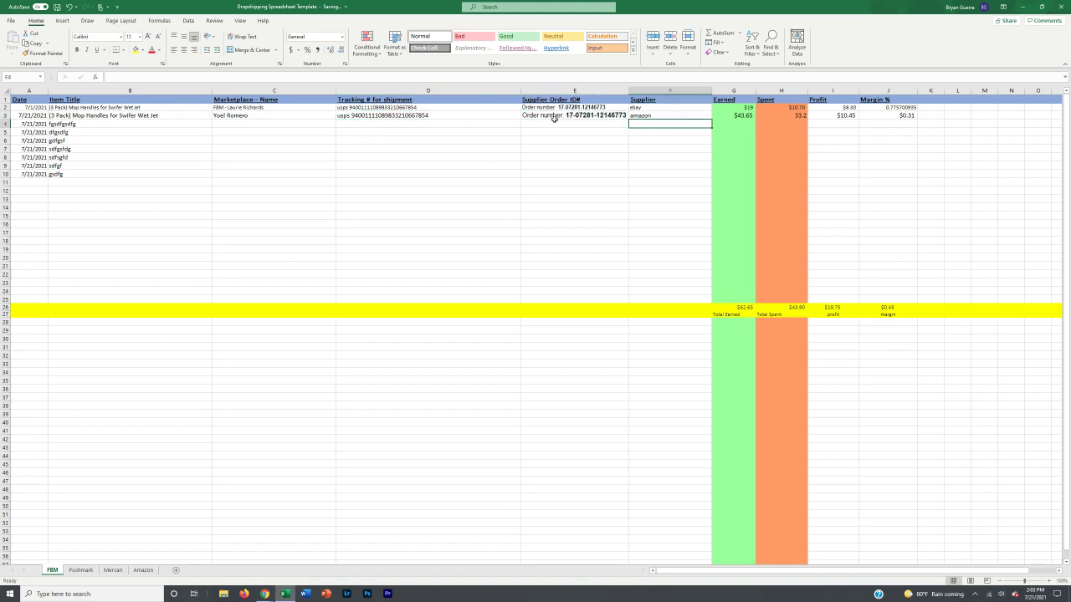
pyautogui.click(6, 115)
pyautogui.click(132, 37)
pyautogui.write('1')
pyautogui.press('Return')
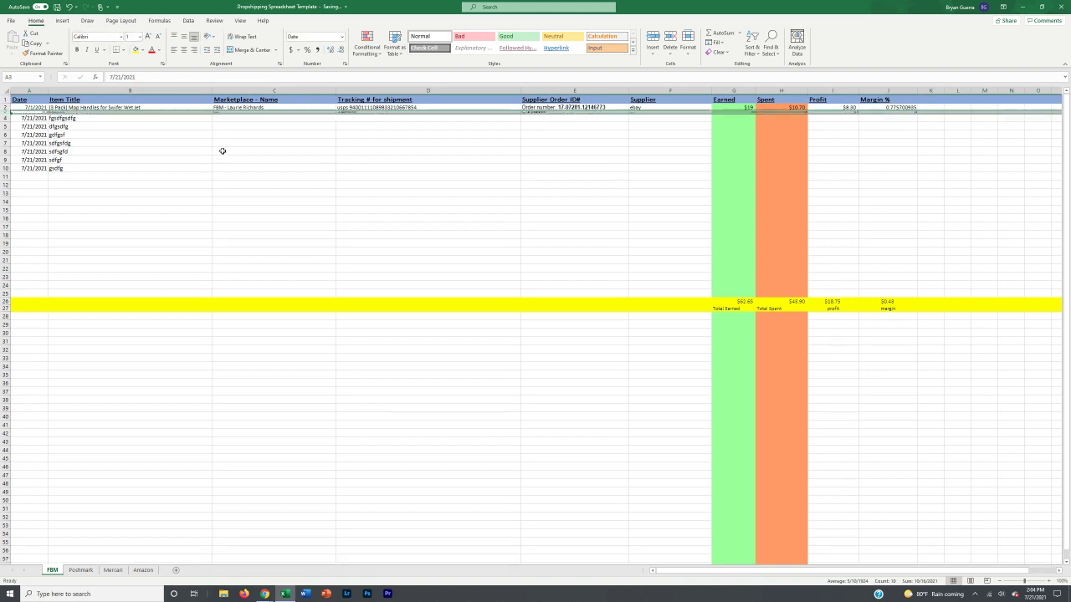
pyautogui.click(280, 176)
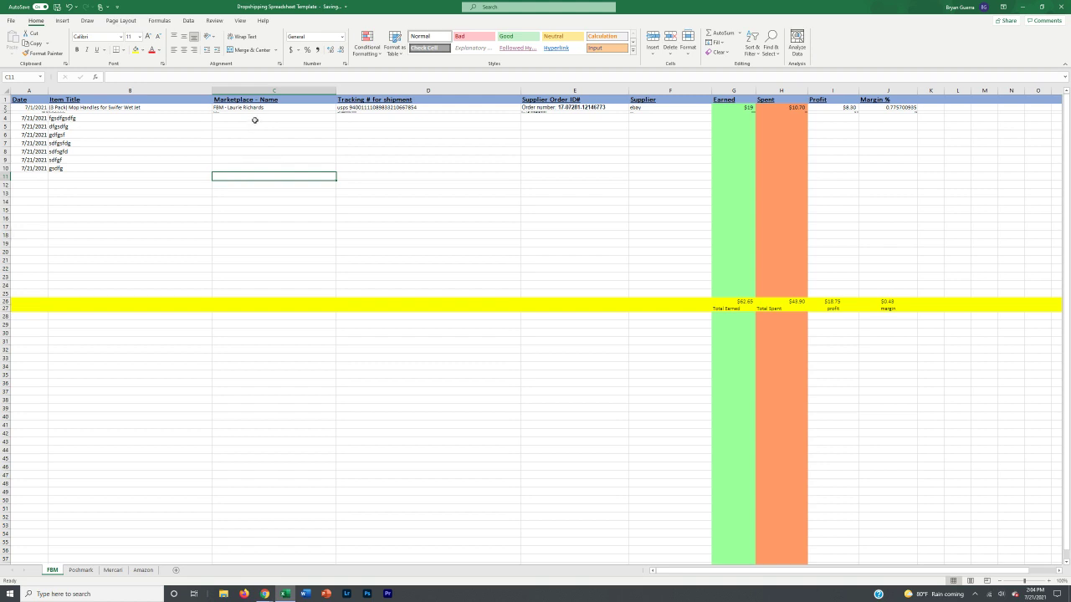
pyautogui.click(256, 118)
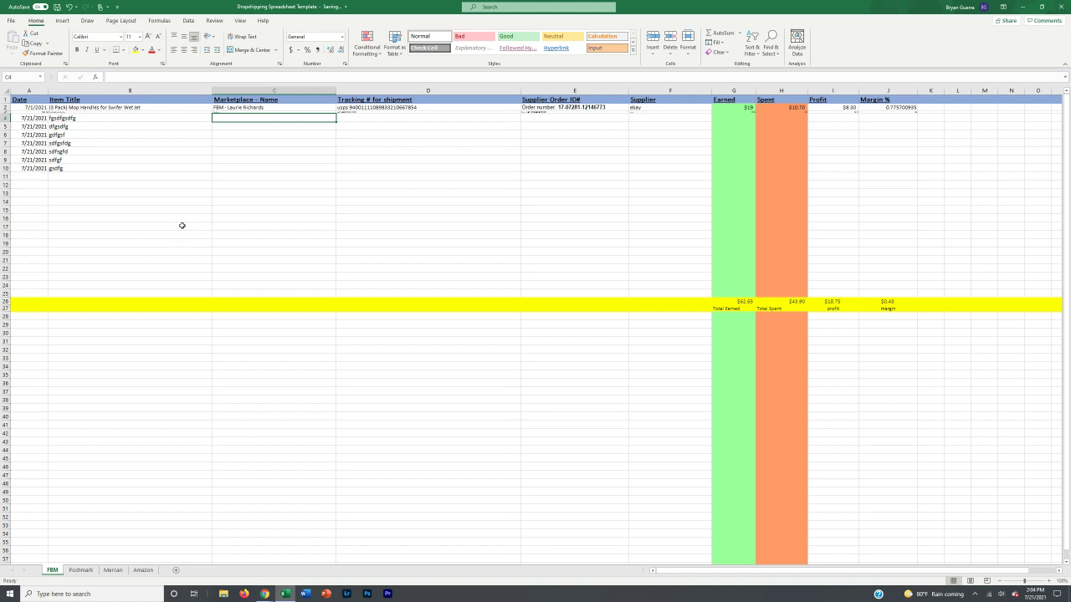
pyautogui.click(390, 119)
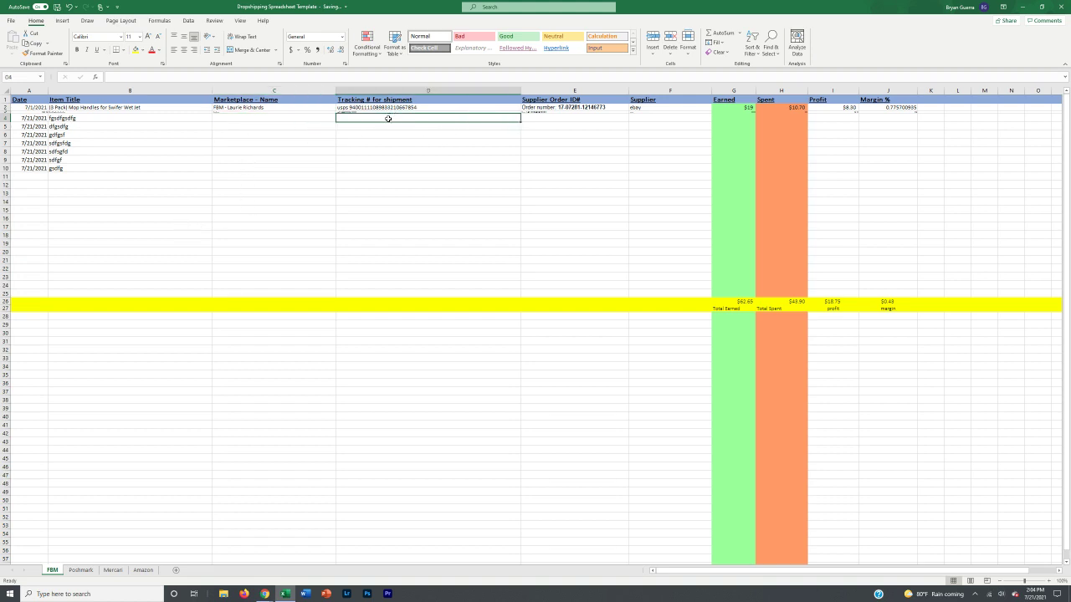
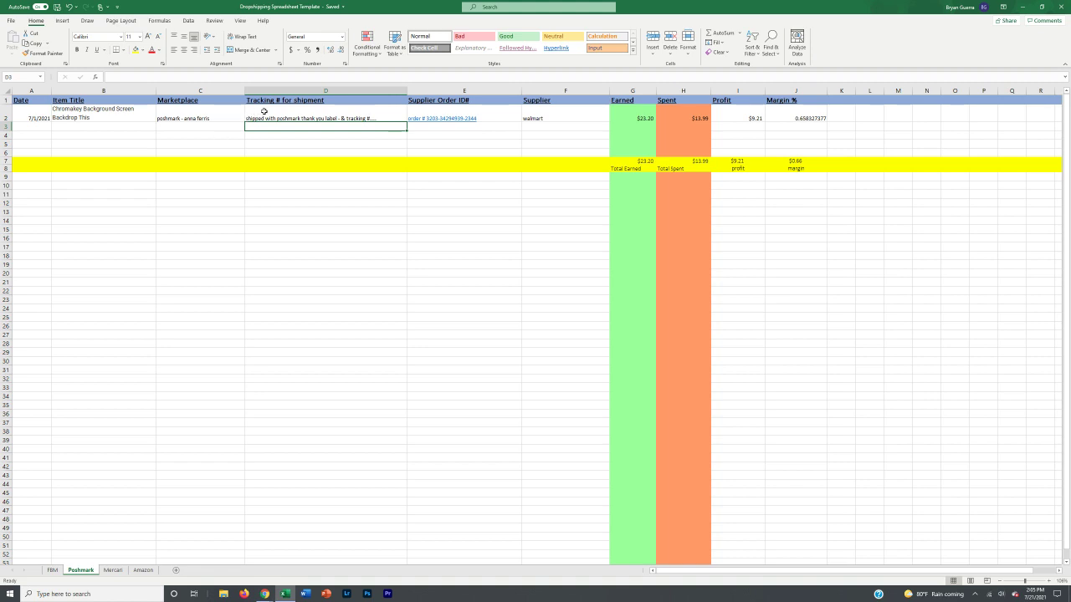
pyautogui.click(268, 114)
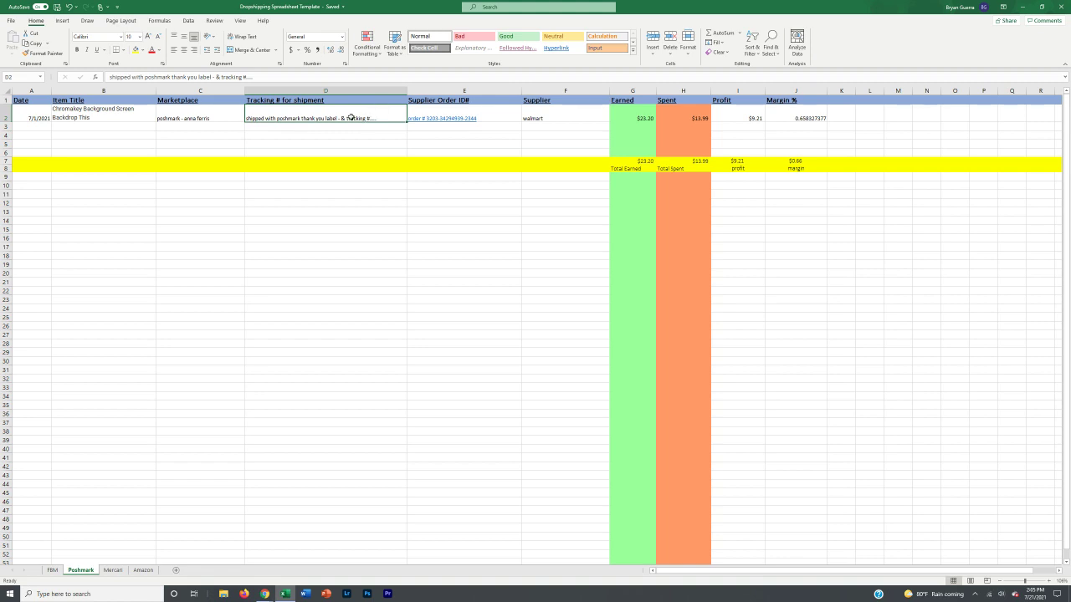
pyautogui.doubleClick(336, 118)
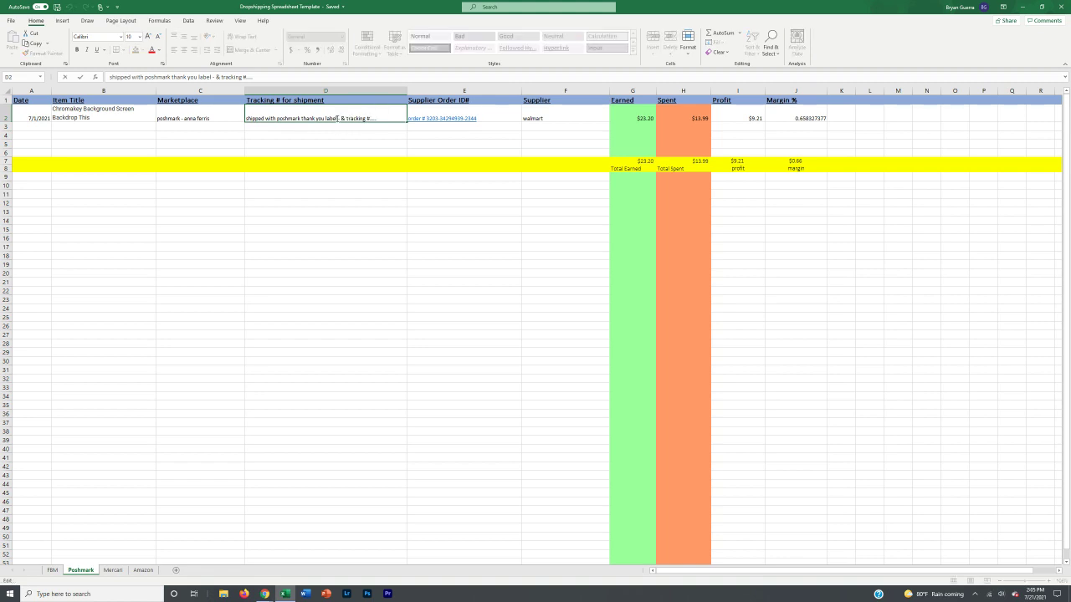
pyautogui.moveTo(337, 118); pyautogui.dragTo(246, 118)
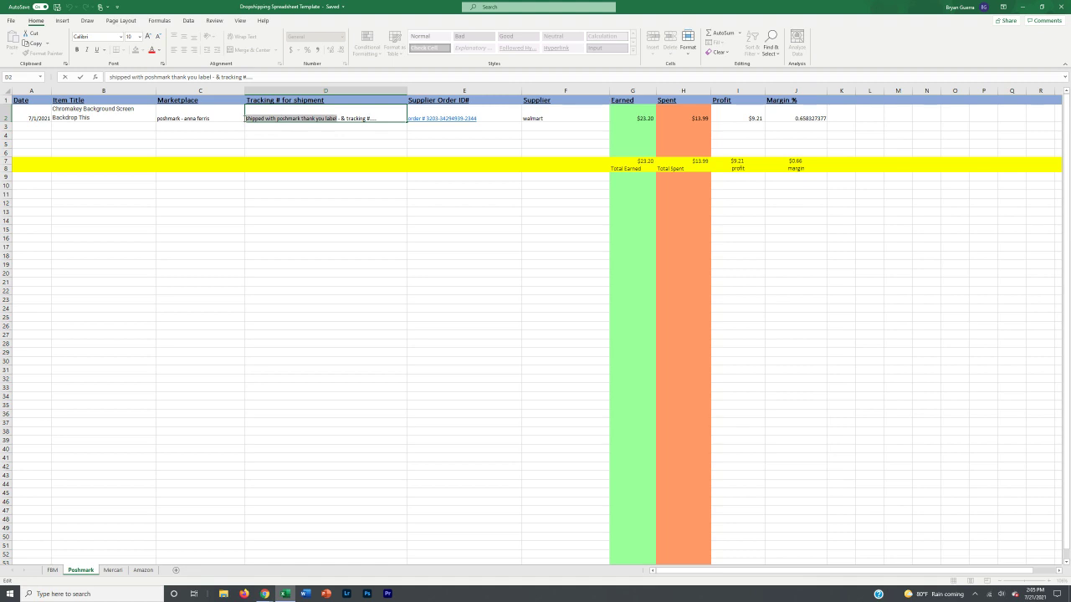
pyautogui.click(264, 126)
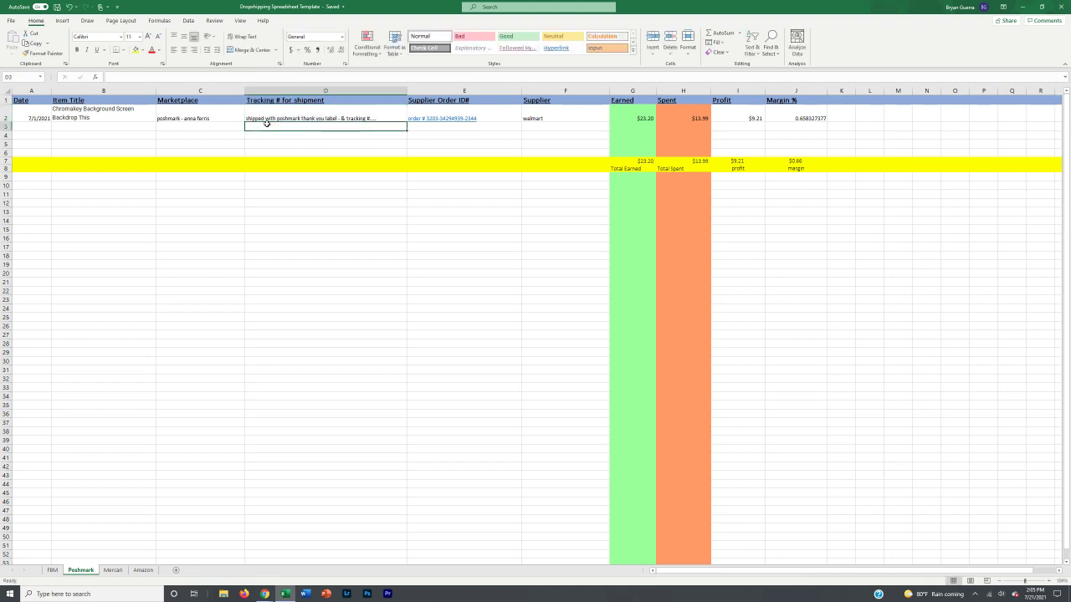
pyautogui.click(219, 114)
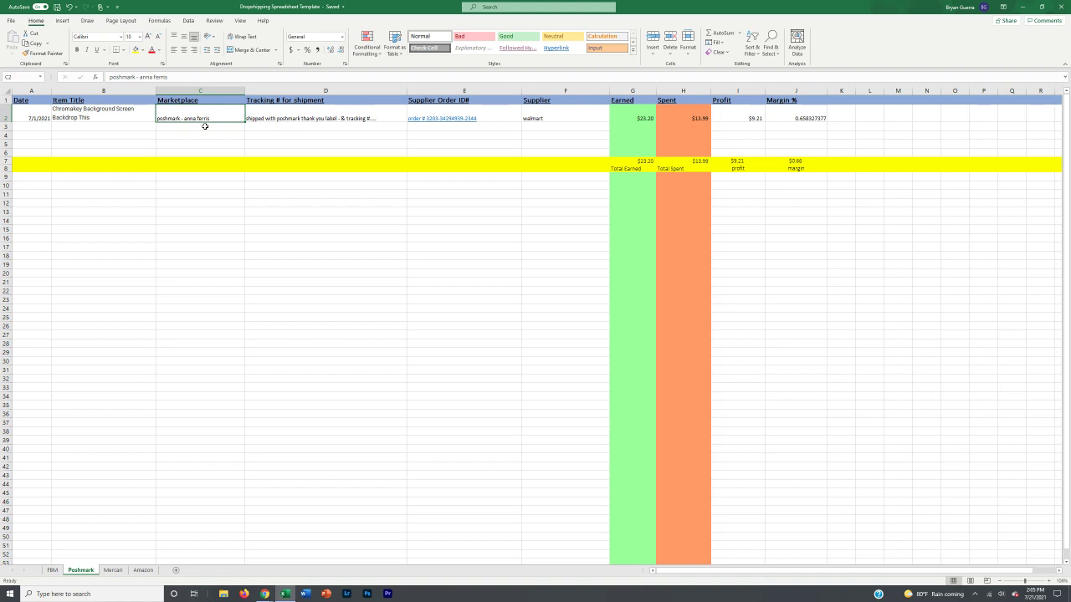
pyautogui.doubleClick(362, 119)
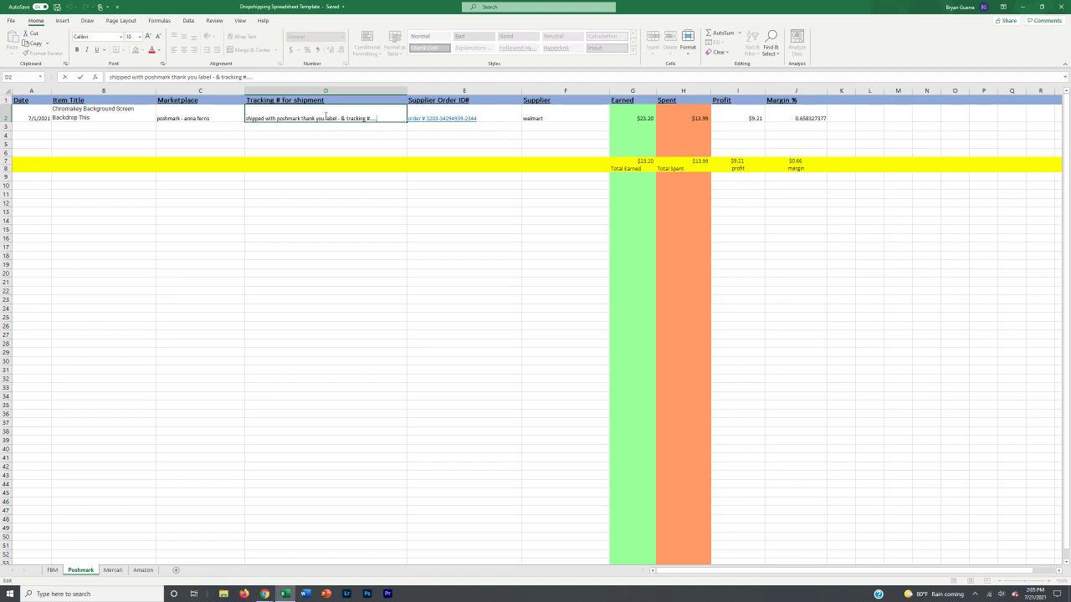
pyautogui.press('Return')
pyautogui.click(389, 111)
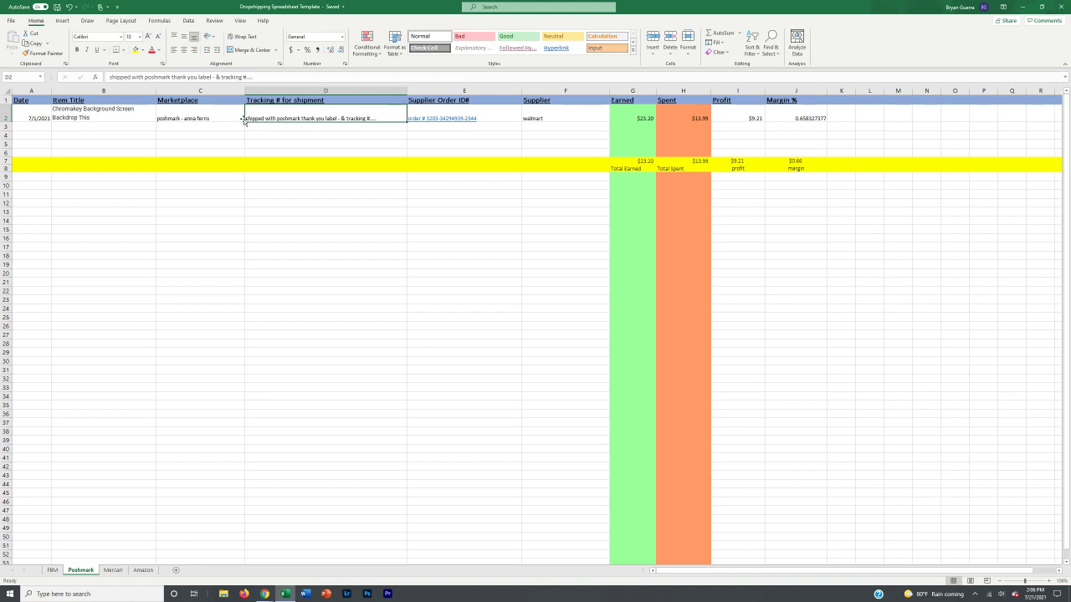
pyautogui.click(39, 108)
pyautogui.click(71, 110)
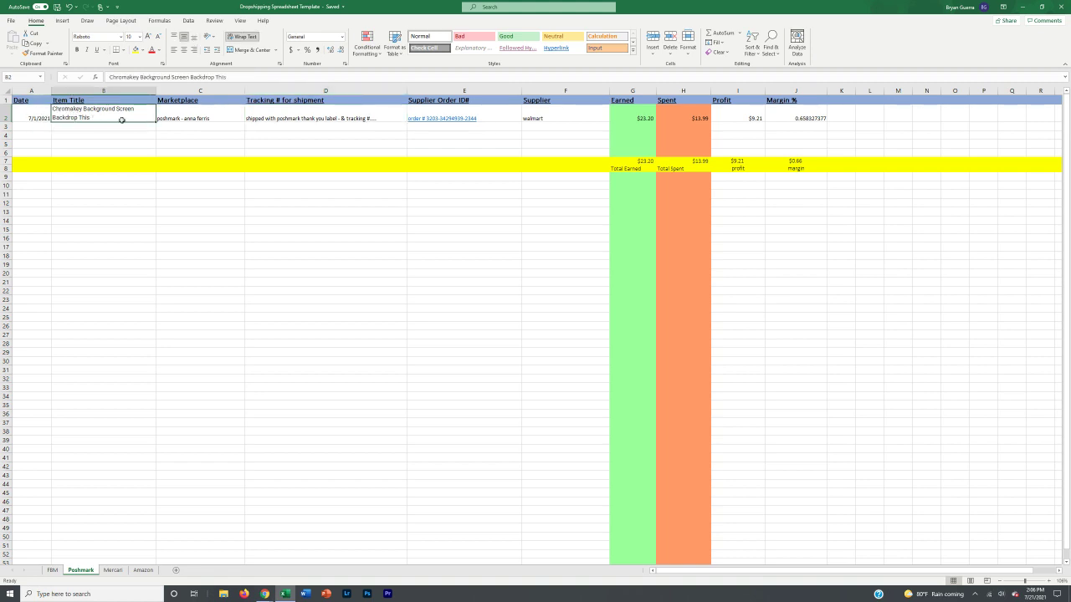
pyautogui.click(179, 113)
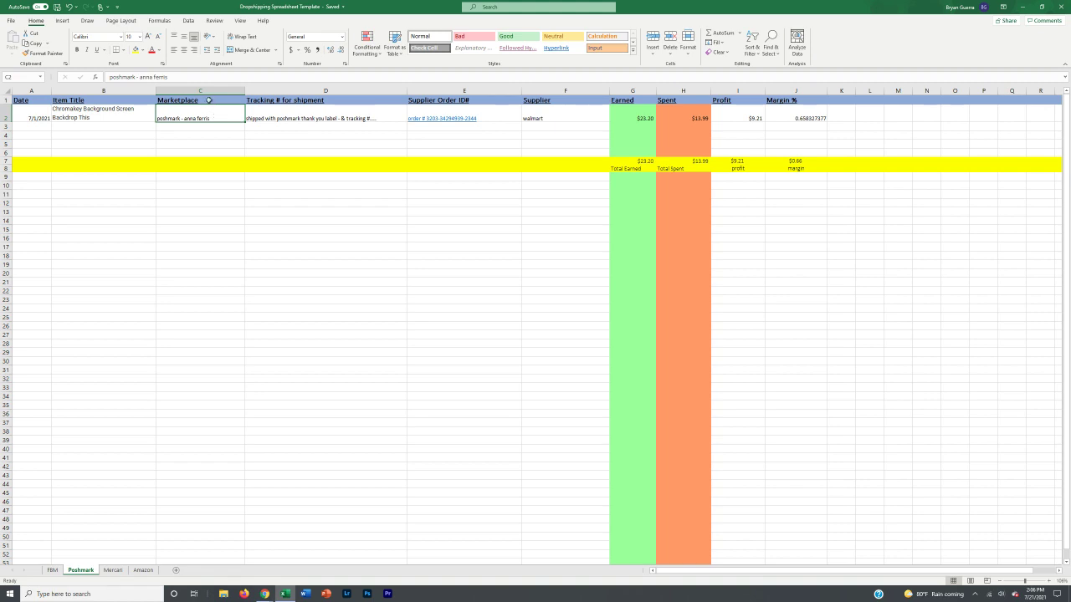
pyautogui.doubleClick(204, 100)
pyautogui.moveTo(199, 100); pyautogui.dragTo(161, 102)
pyautogui.click(168, 115)
pyautogui.click(300, 114)
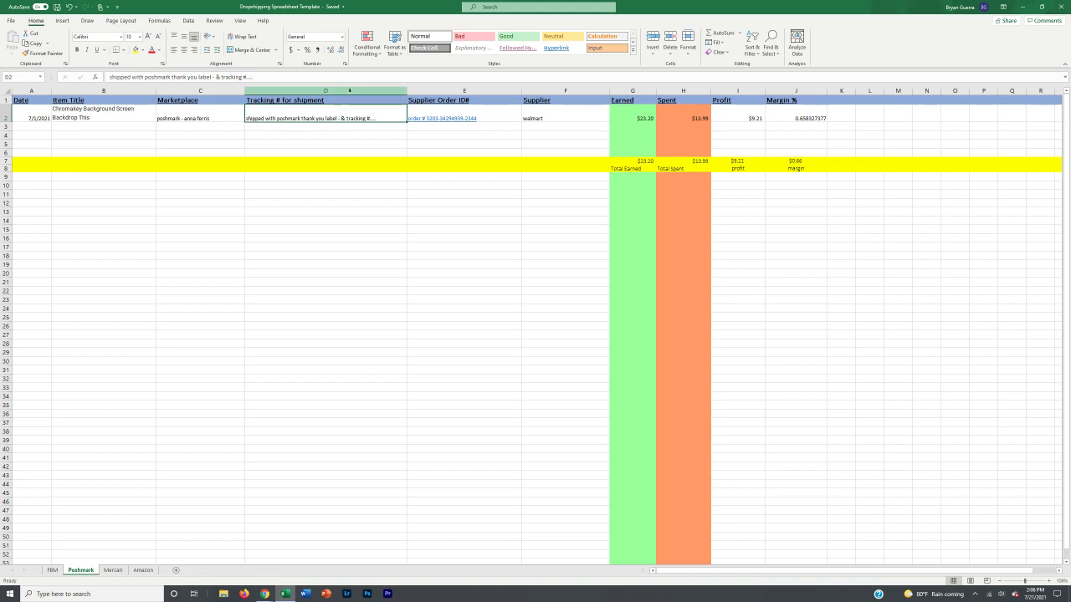
pyautogui.click(352, 126)
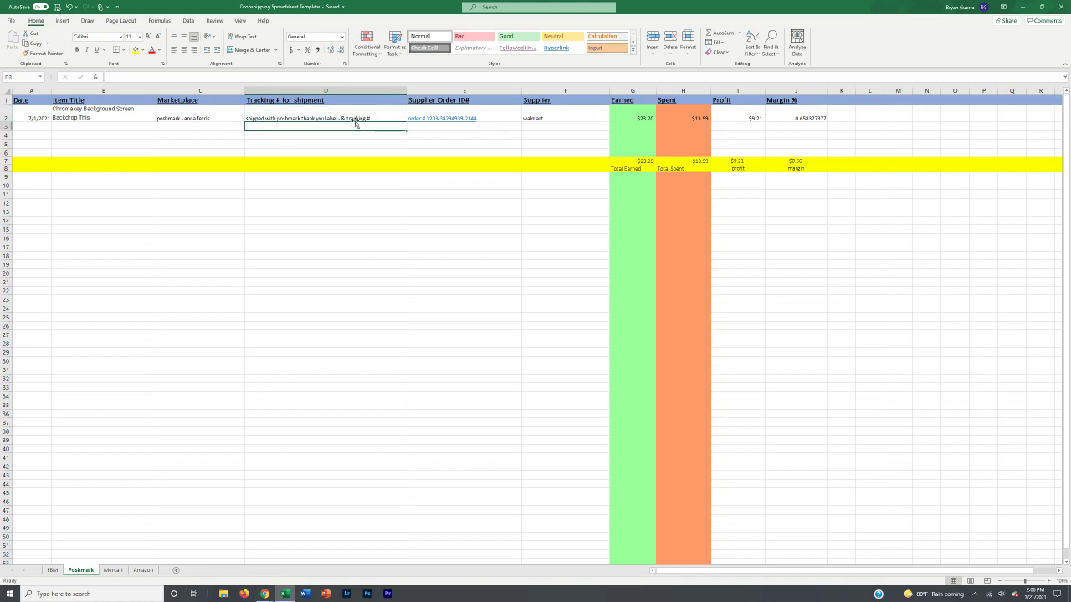
pyautogui.doubleClick(339, 118)
pyautogui.moveTo(340, 118); pyautogui.dragTo(378, 118)
pyautogui.click(344, 126)
pyautogui.click(492, 112)
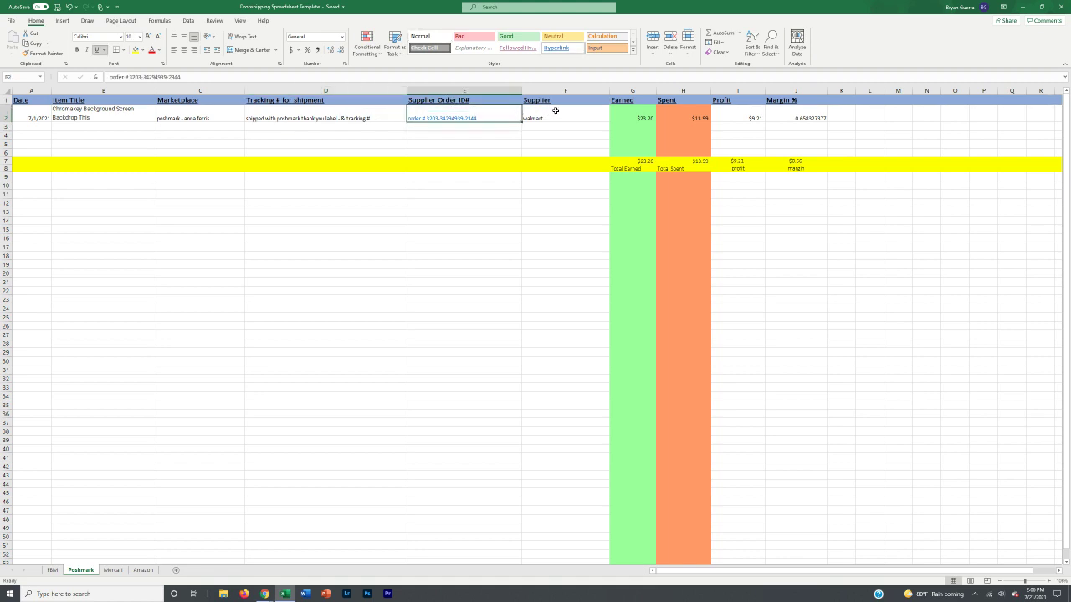
pyautogui.click(555, 110)
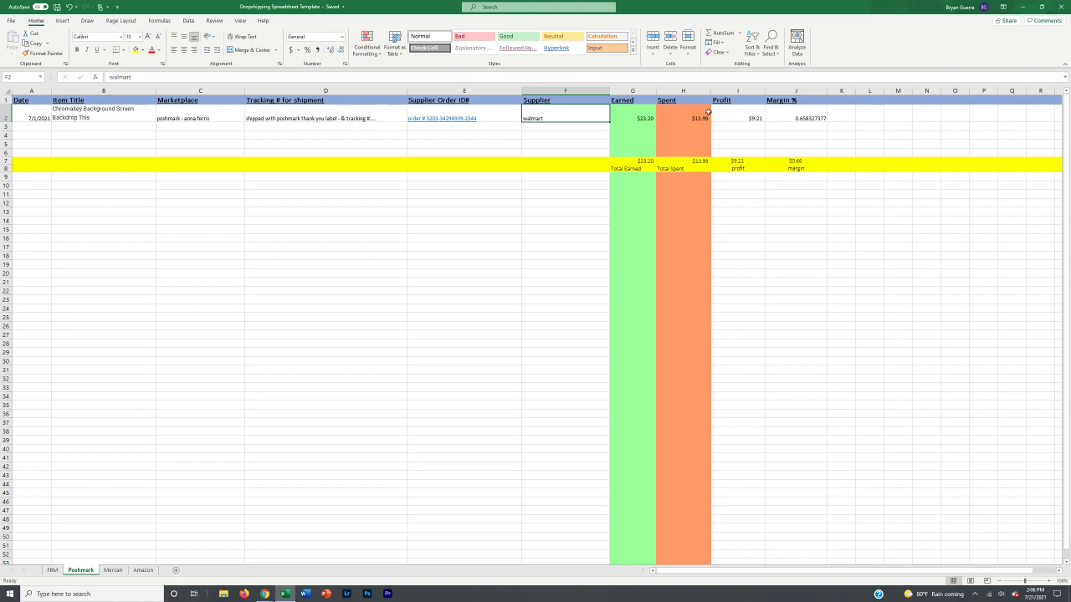
pyautogui.click(742, 113)
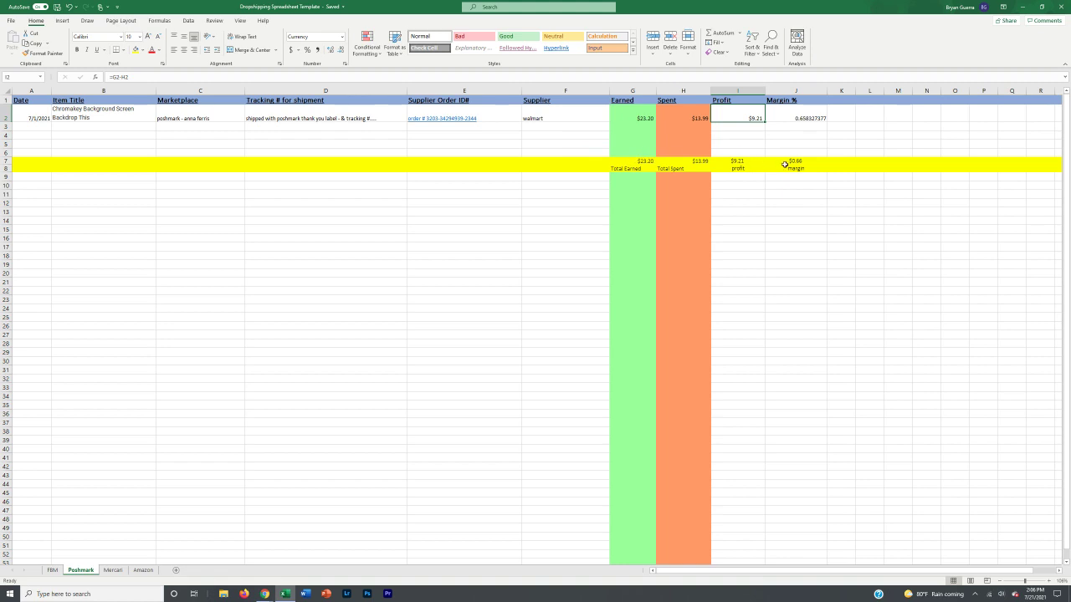
pyautogui.click(766, 134)
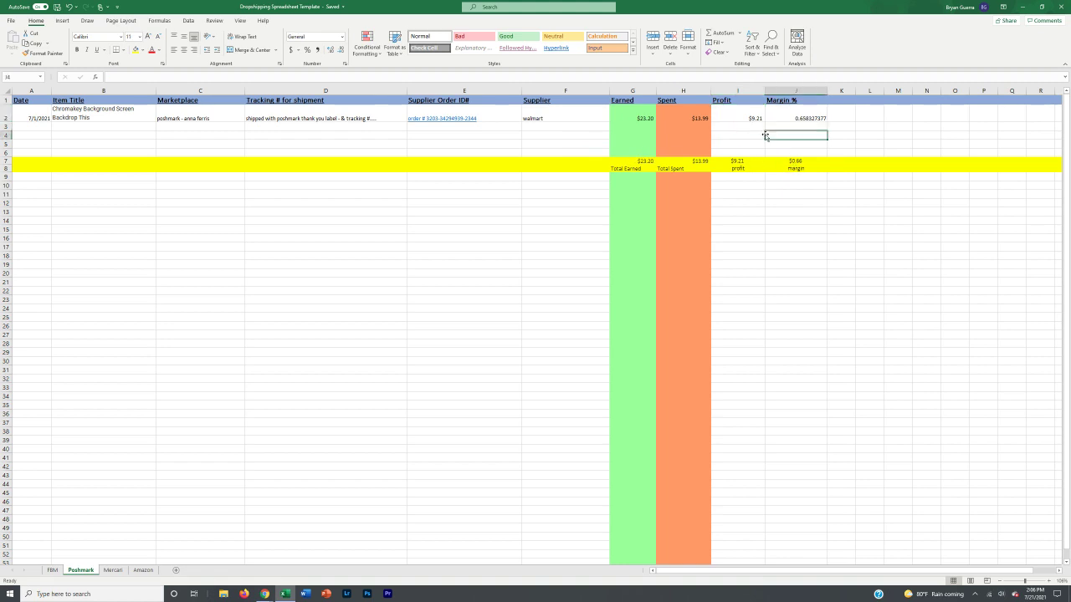
pyautogui.click(32, 127)
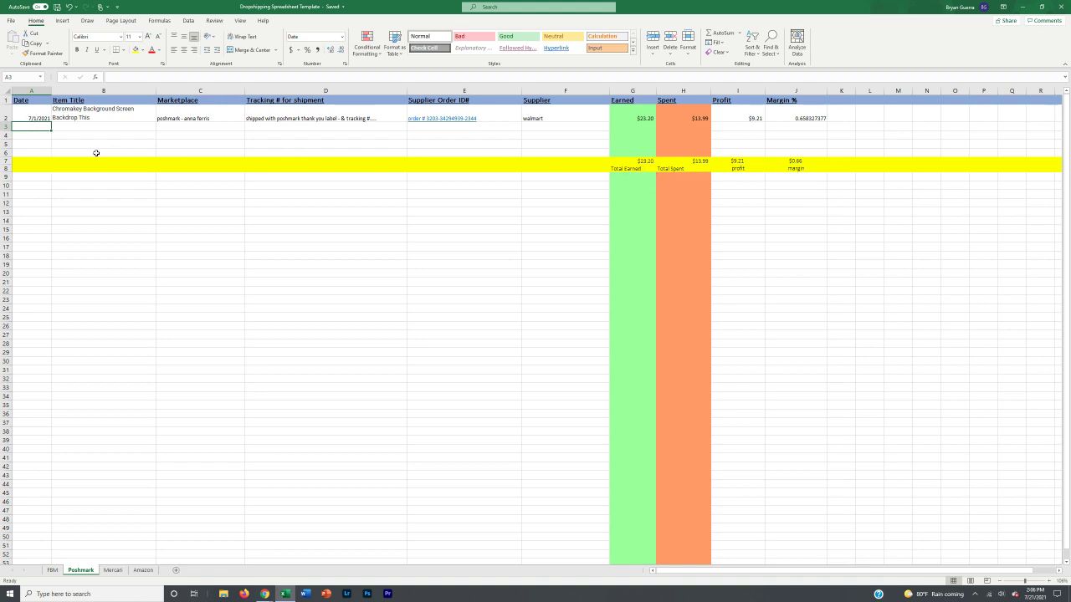
pyautogui.click(7, 135)
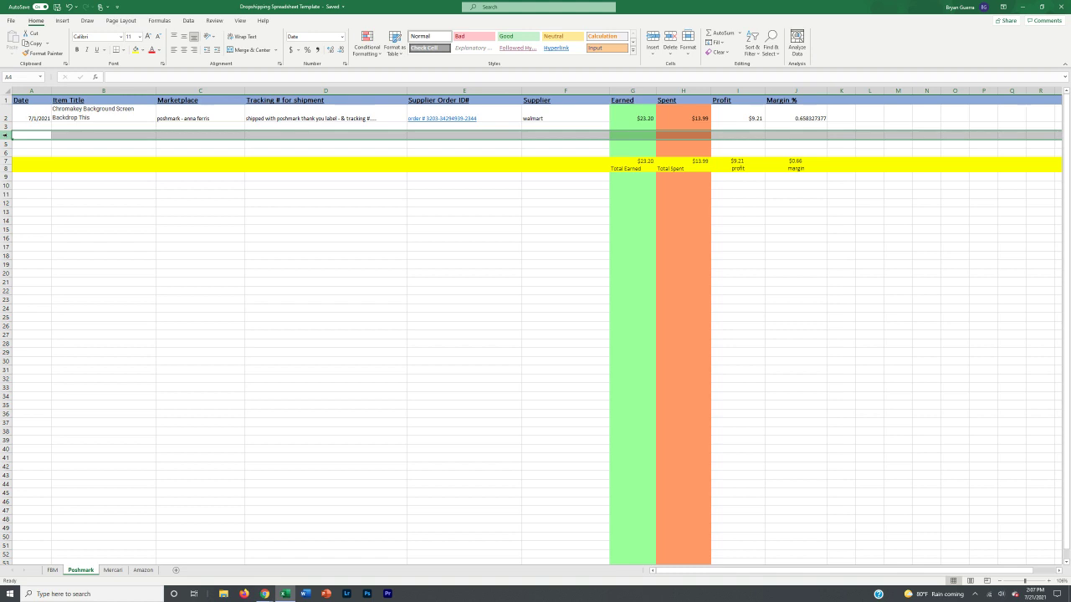
# Insert a first batch of blank rows above the Poshmark totals row at row 4.
pyautogui.hotkey('ctrl', '+')
pyautogui.hotkey('ctrl', '+')
pyautogui.hotkey('ctrl', '+')
pyautogui.hotkey('ctrl', '+')
pyautogui.hotkey('ctrl', '+')
pyautogui.hotkey('ctrl', '+')
pyautogui.hotkey('ctrl', '+')
pyautogui.hotkey('ctrl', '+')
pyautogui.hotkey('ctrl', '+')
pyautogui.hotkey('ctrl', '+')
pyautogui.hotkey('ctrl', '+')
pyautogui.hotkey('ctrl', '+')
pyautogui.hotkey('ctrl', '+')
pyautogui.hotkey('ctrl', '+')
pyautogui.hotkey('ctrl', '+')
pyautogui.hotkey('ctrl', '+')
pyautogui.hotkey('ctrl', '+')
pyautogui.hotkey('ctrl', '+')
pyautogui.hotkey('ctrl', '+')
pyautogui.hotkey('ctrl', '+')
pyautogui.hotkey('ctrl', '+')
pyautogui.hotkey('ctrl', '+')
pyautogui.hotkey('ctrl', '+')
pyautogui.hotkey('ctrl', '+')
pyautogui.hotkey('ctrl', '+')
pyautogui.hotkey('ctrl', '+')
pyautogui.hotkey('ctrl', '+')
pyautogui.hotkey('ctrl', '+')
pyautogui.hotkey('ctrl', '+')
pyautogui.hotkey('ctrl', '+')
pyautogui.hotkey('ctrl', '+')
pyautogui.hotkey('ctrl', '+')
pyautogui.hotkey('ctrl', '+')
pyautogui.hotkey('ctrl', '+')
pyautogui.hotkey('ctrl', '+')
pyautogui.hotkey('ctrl', '+')
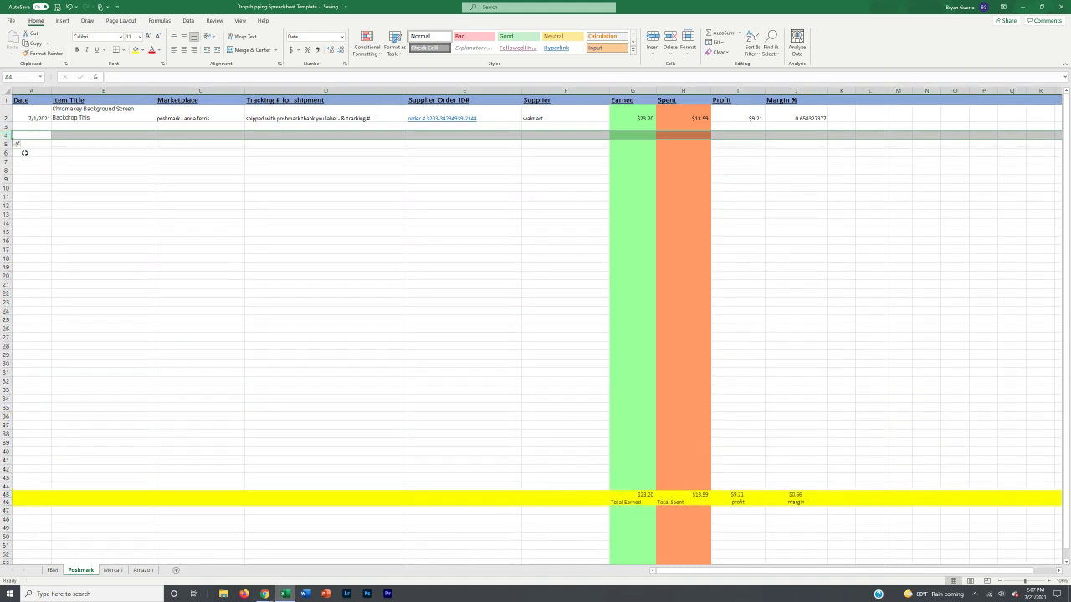
pyautogui.click(71, 171)
pyautogui.scroll(-3, 67, 172)
pyautogui.scroll(2, 67, 172)
# Insert three more batches of blank rows at row 8, pushing the totals row to row 105.
pyautogui.click(7, 135)
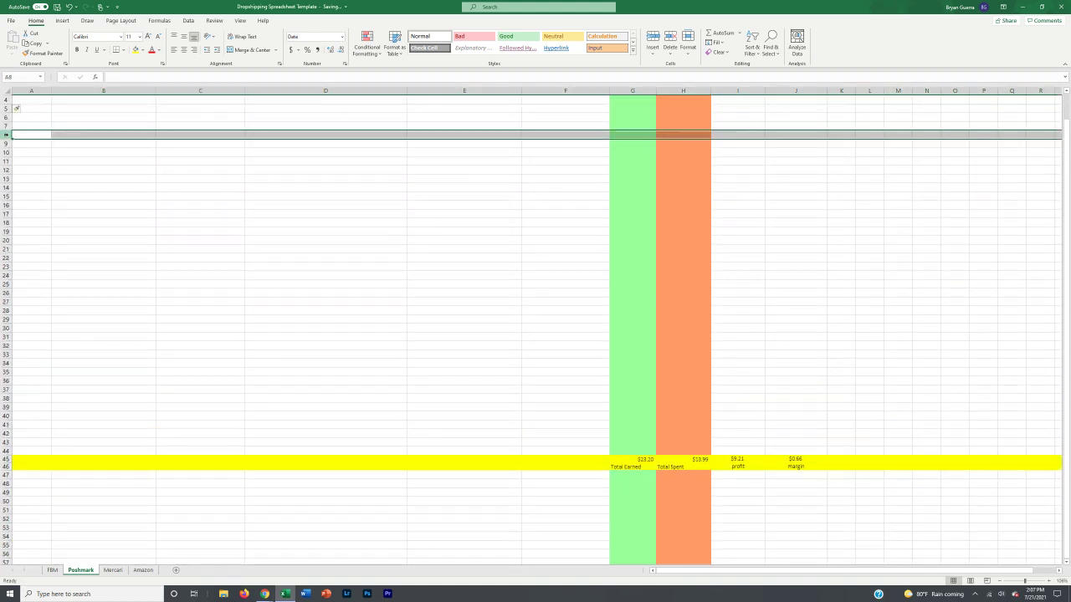
pyautogui.hotkey('ctrl', '+')
pyautogui.hotkey('ctrl', '+')
pyautogui.hotkey('ctrl', '+')
pyautogui.hotkey('ctrl', '+')
pyautogui.hotkey('ctrl', '+')
pyautogui.hotkey('ctrl', '+')
pyautogui.hotkey('ctrl', '+')
pyautogui.hotkey('ctrl', '+')
pyautogui.hotkey('ctrl', '+')
pyautogui.hotkey('ctrl', '+')
pyautogui.hotkey('ctrl', '+')
pyautogui.hotkey('ctrl', '+')
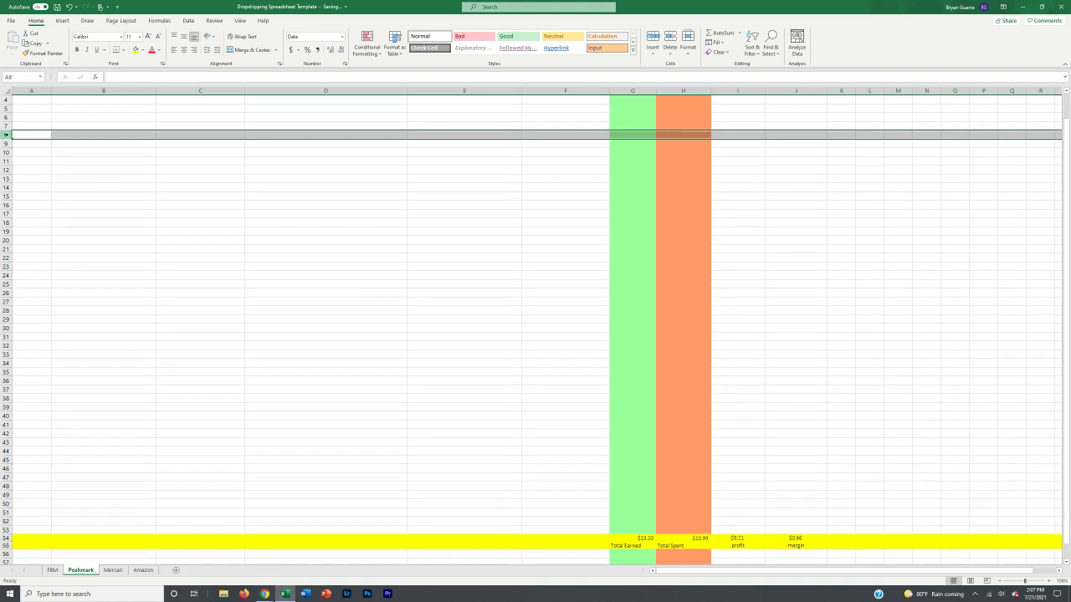
pyautogui.hotkey('ctrl', '+')
pyautogui.hotkey('ctrl', '+')
pyautogui.hotkey('ctrl', '+')
pyautogui.hotkey('ctrl', '+')
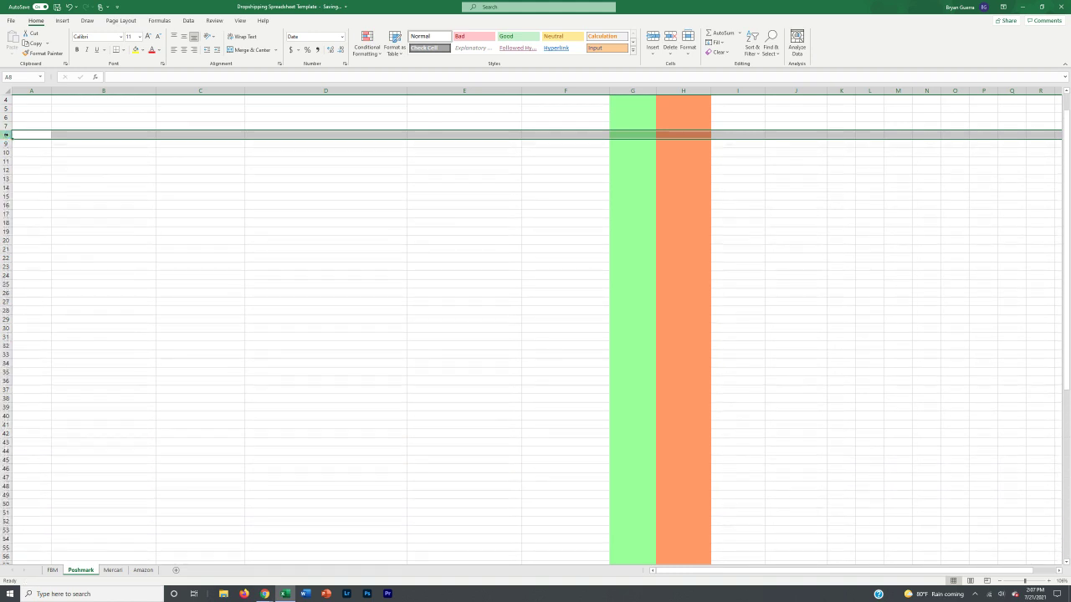
pyautogui.hotkey('ctrl', '+')
pyautogui.hotkey('ctrl', '+')
pyautogui.hotkey('ctrl', '+')
pyautogui.click(88, 246)
pyautogui.scroll(2, 86, 237)
pyautogui.scroll(-13, 69, 131)
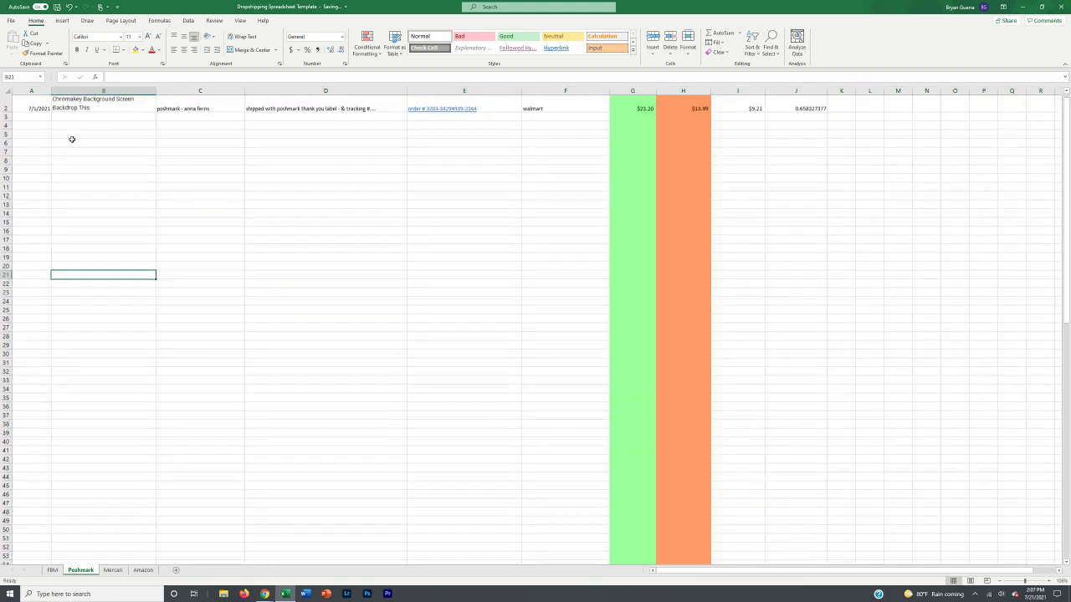
pyautogui.scroll(-14, 98, 247)
pyautogui.scroll(19, 119, 256)
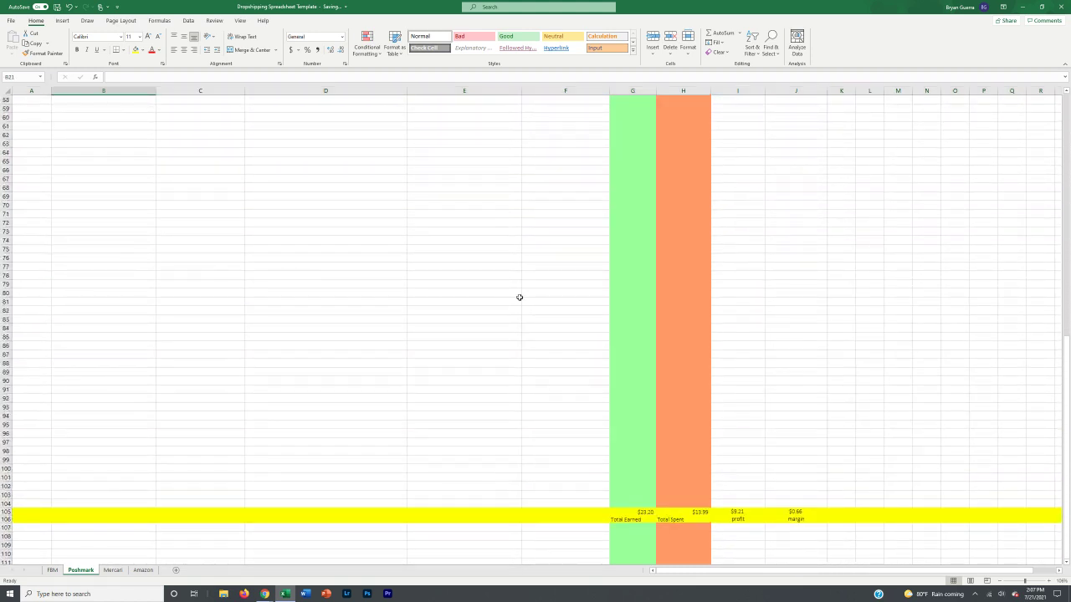
pyautogui.scroll(8, 523, 269)
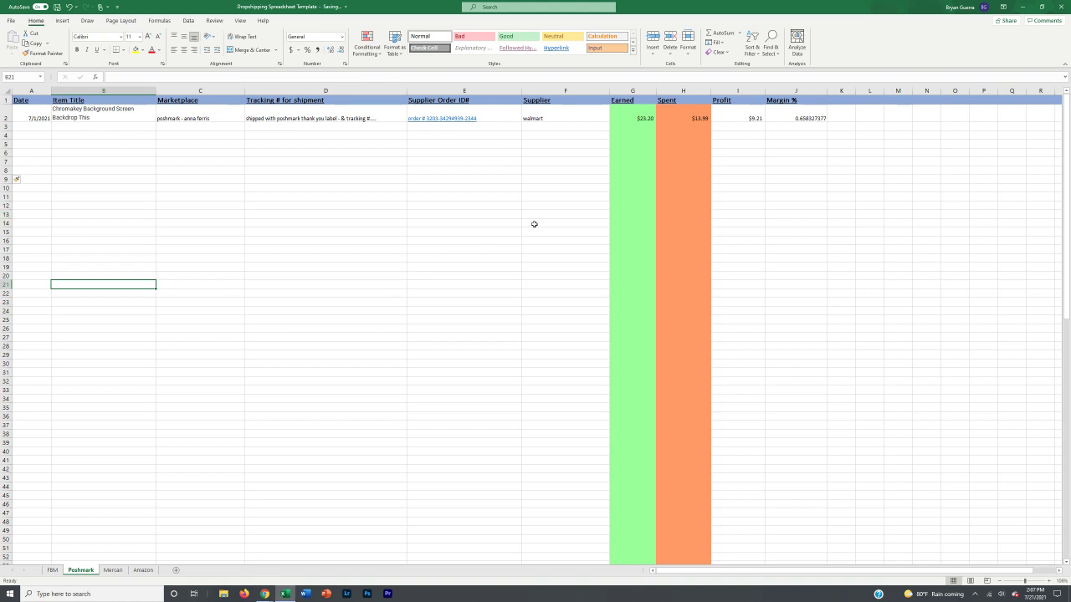
# Review the Mercari order's date, title, C2 and D3 cells, then bring up the Amazon sheet.
pyautogui.click(113, 570)
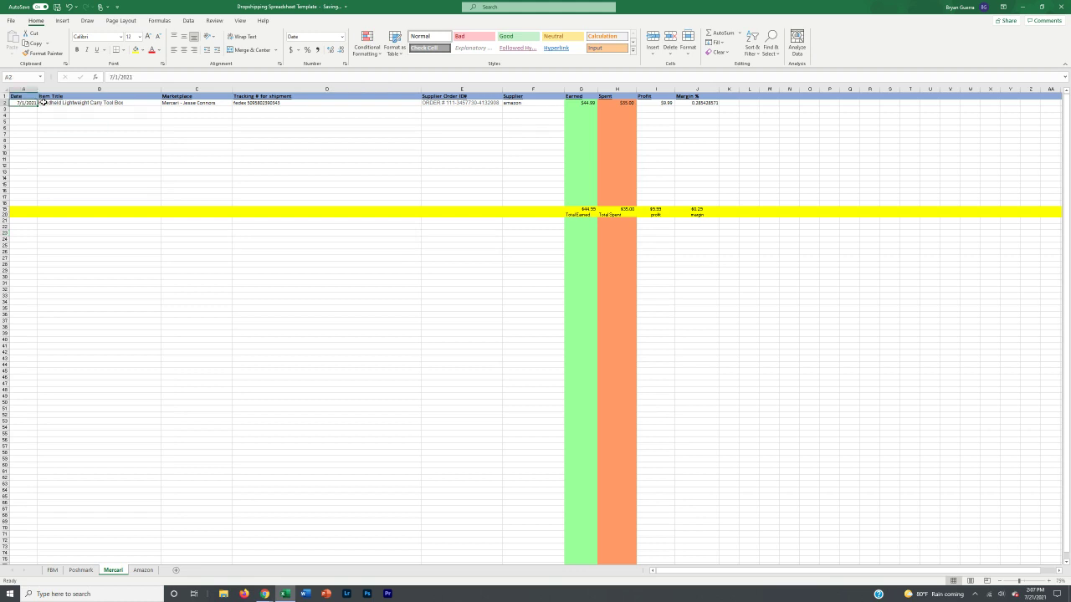
pyautogui.moveTo(40, 103); pyautogui.dragTo(156, 103)
pyautogui.click(169, 102)
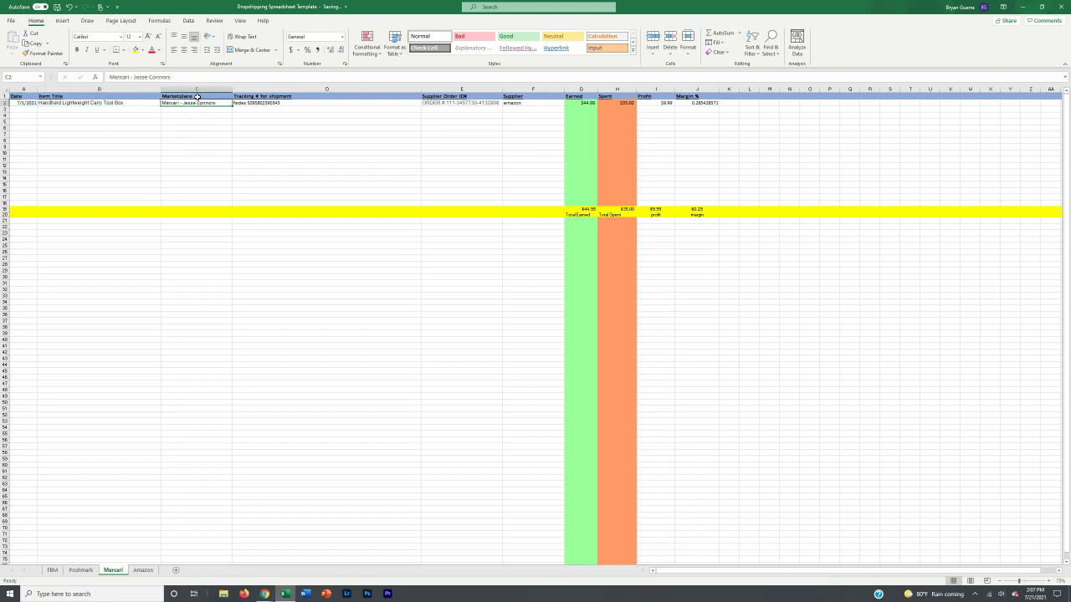
pyautogui.click(281, 105)
pyautogui.click(263, 110)
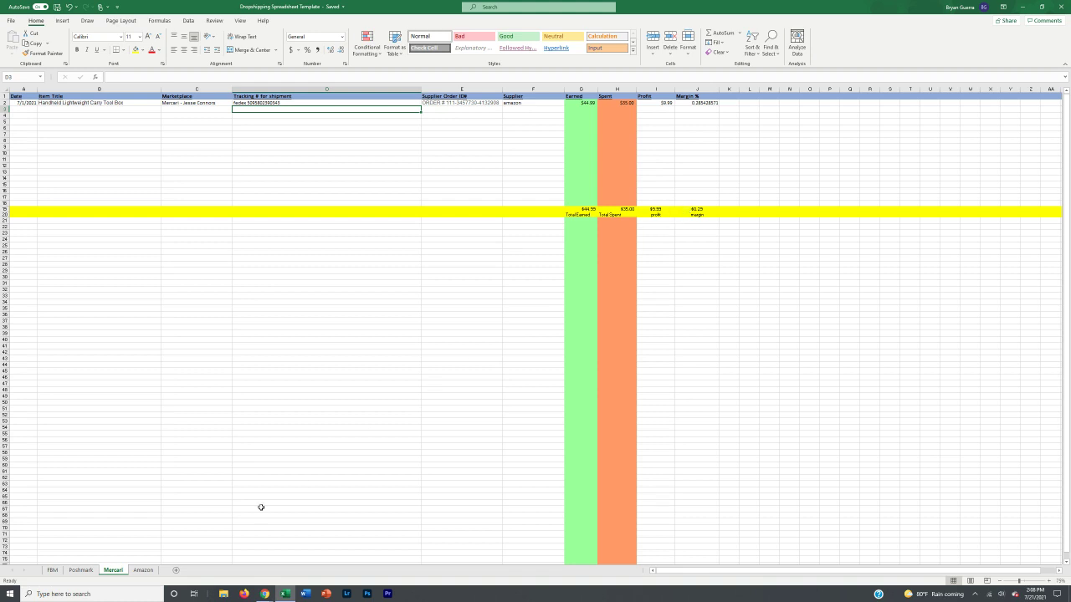
pyautogui.click(143, 570)
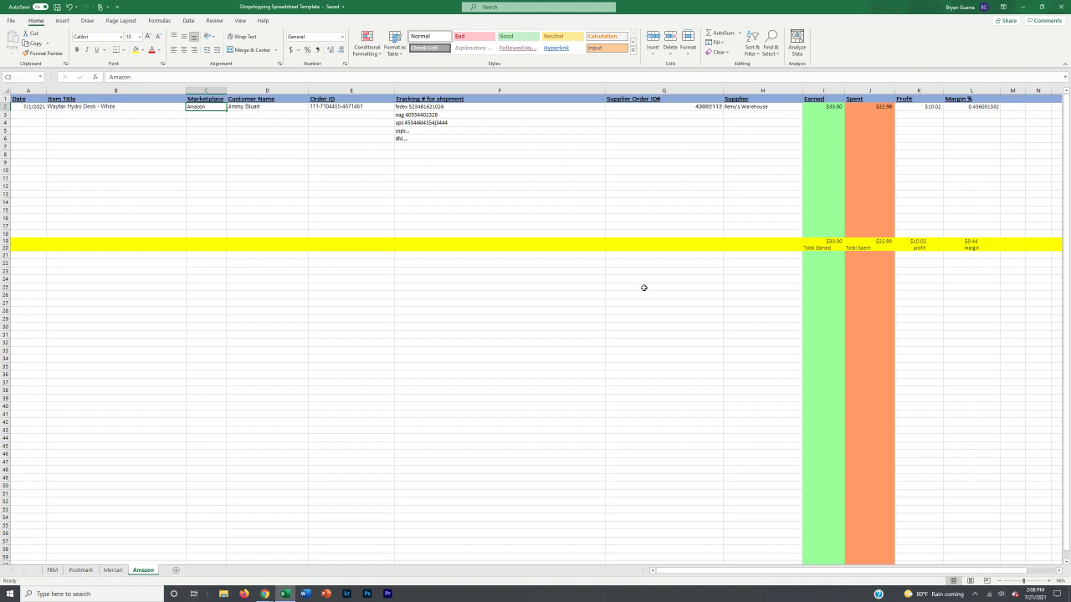
pyautogui.click(968, 241)
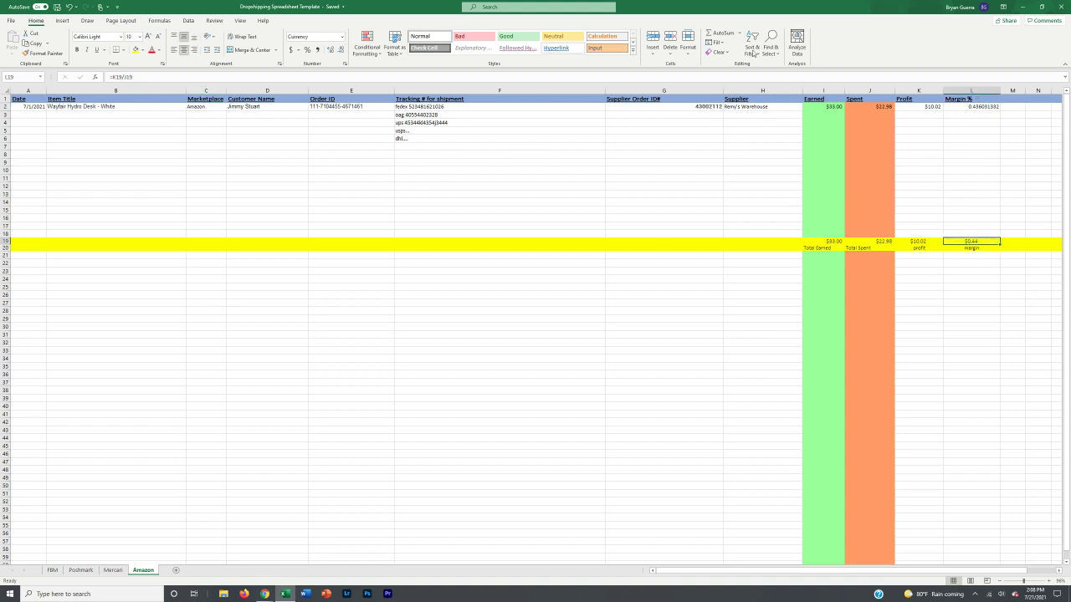
pyautogui.click(834, 241)
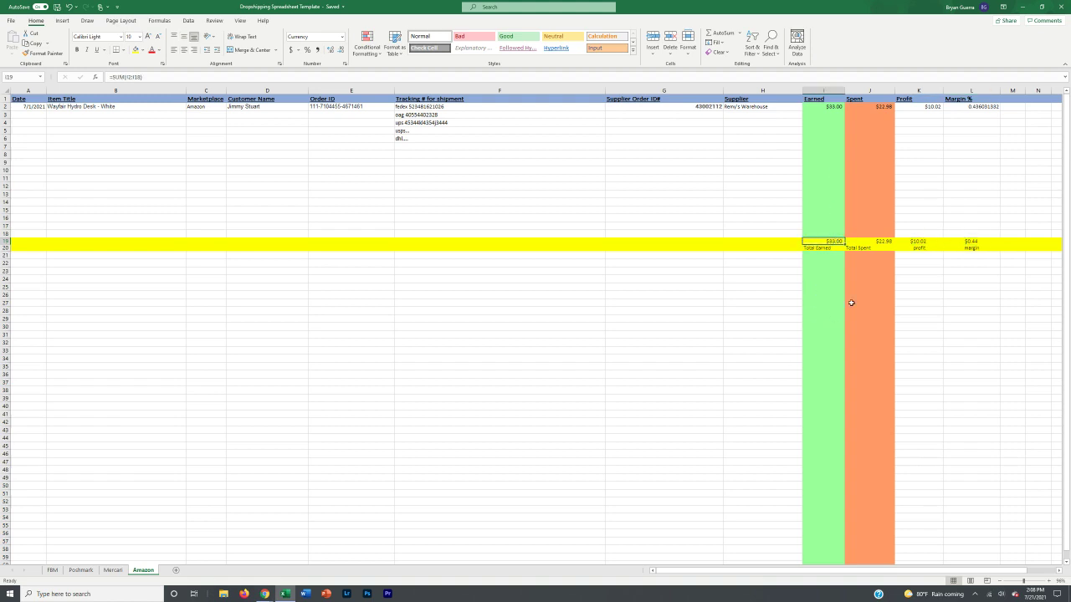
pyautogui.click(980, 241)
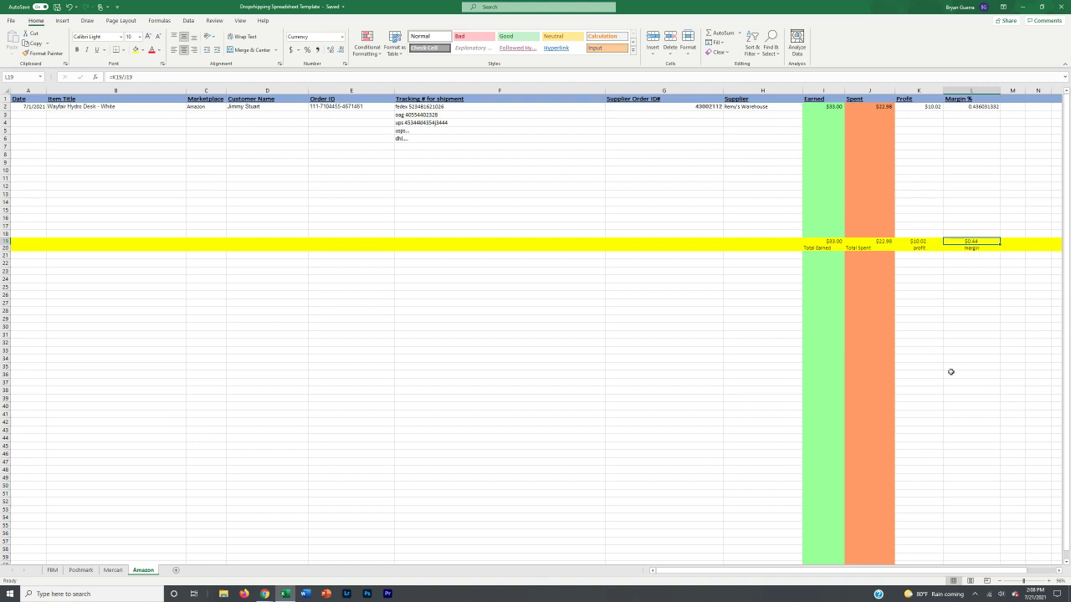
pyautogui.click(54, 573)
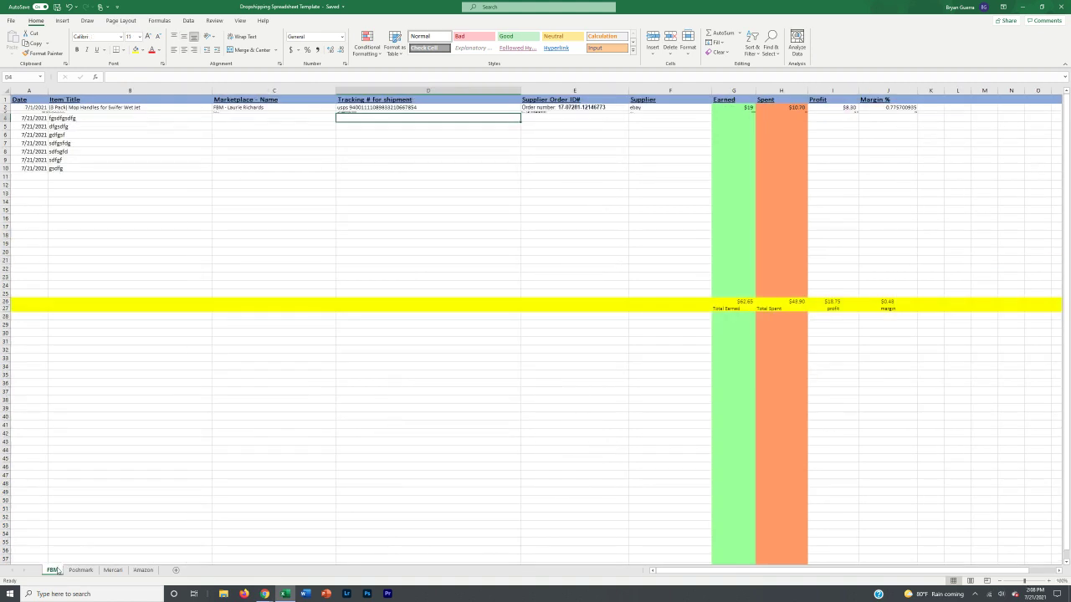
pyautogui.click(108, 571)
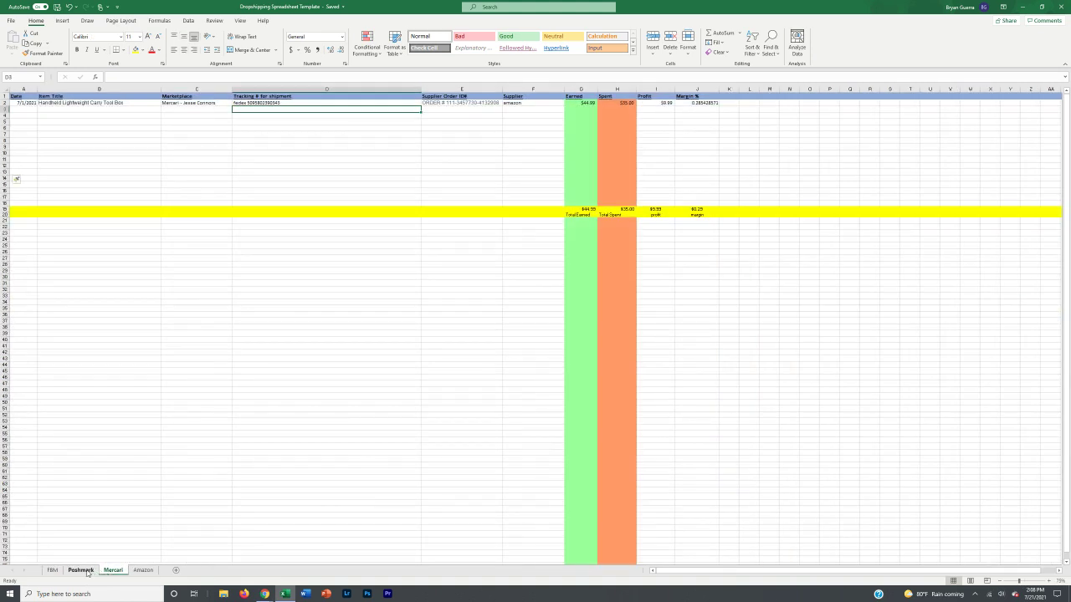
pyautogui.click(82, 571)
pyautogui.click(135, 571)
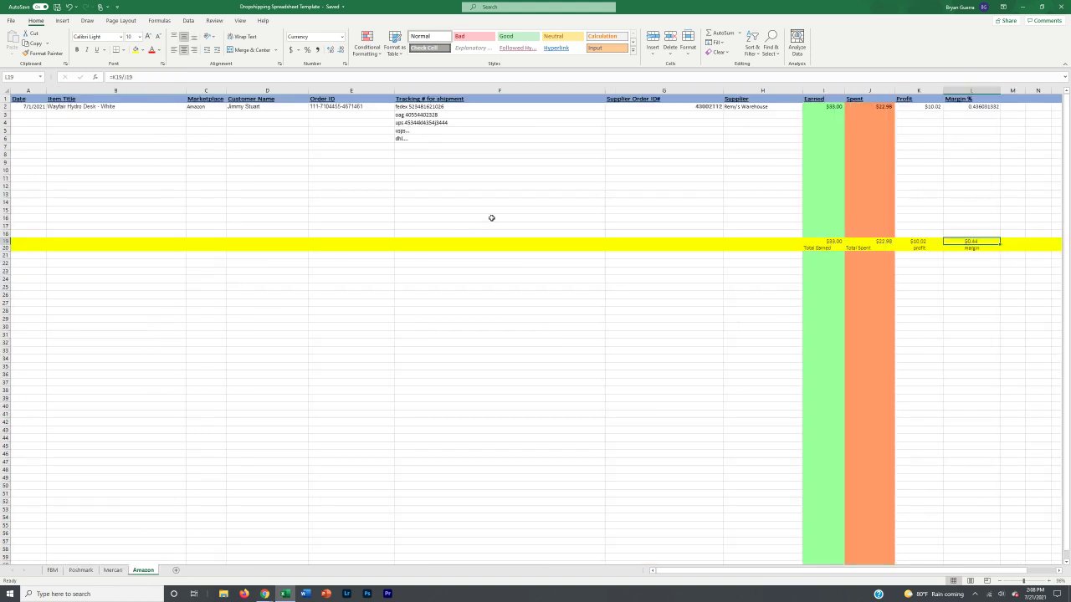
pyautogui.click(935, 241)
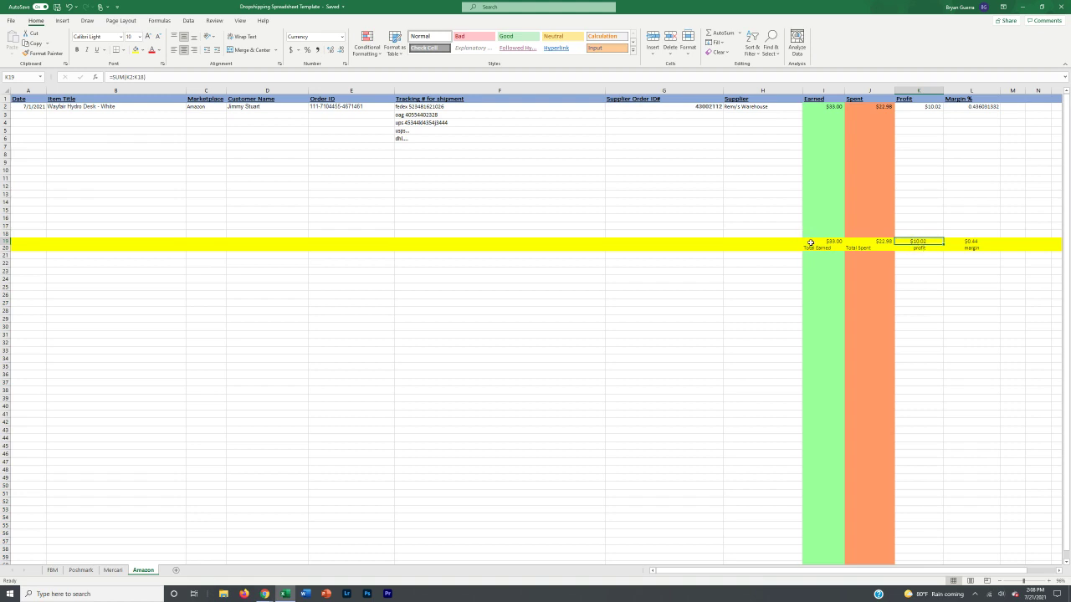
pyautogui.click(52, 569)
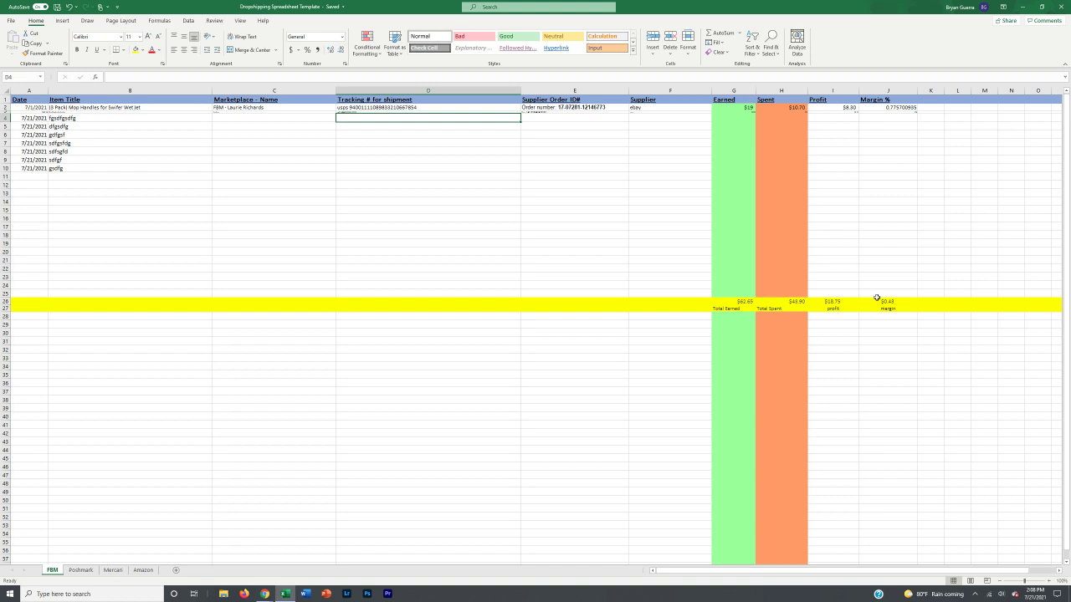
pyautogui.click(113, 571)
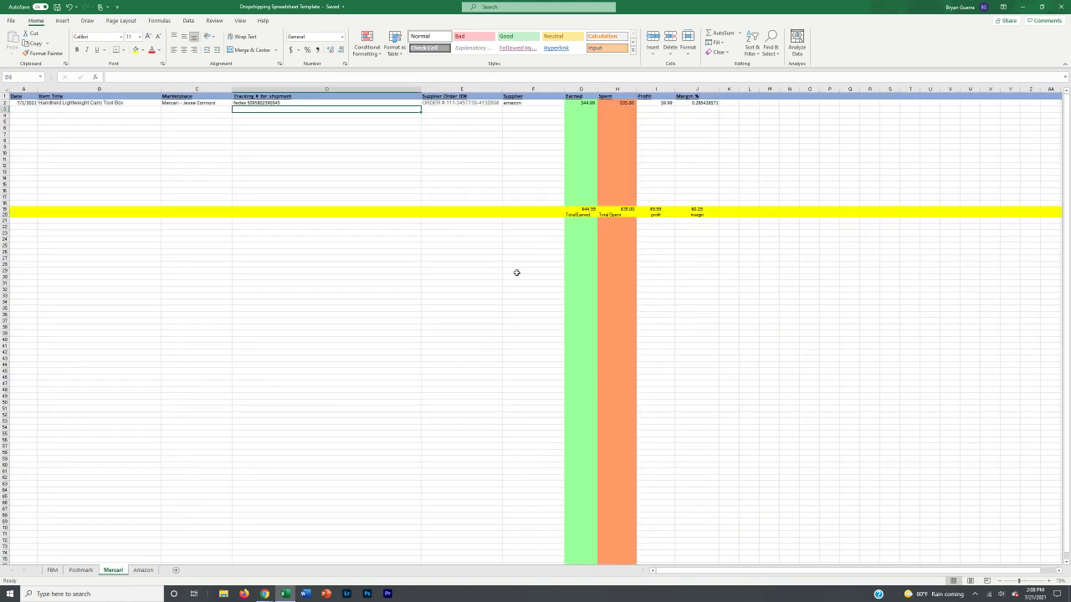
pyautogui.click(80, 571)
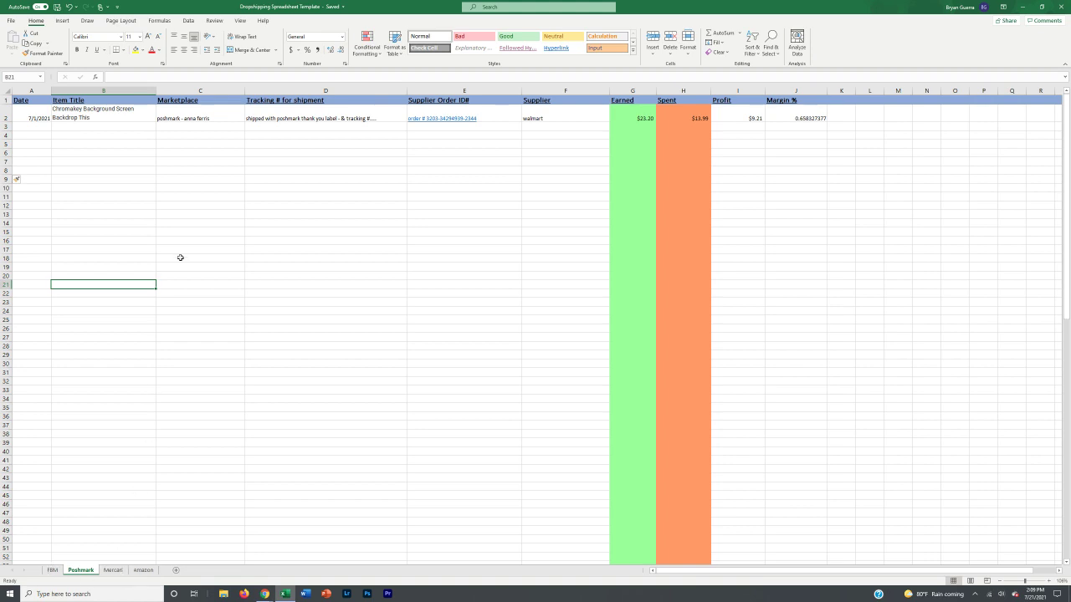
pyautogui.click(286, 127)
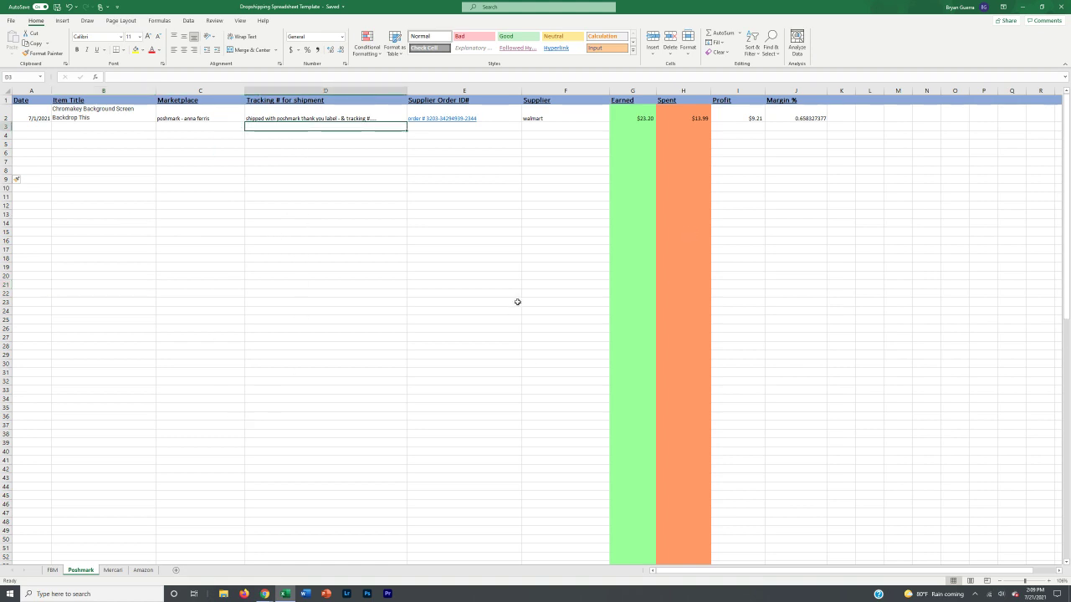
pyautogui.scroll(-7, 518, 303)
pyautogui.scroll(7, 327, 413)
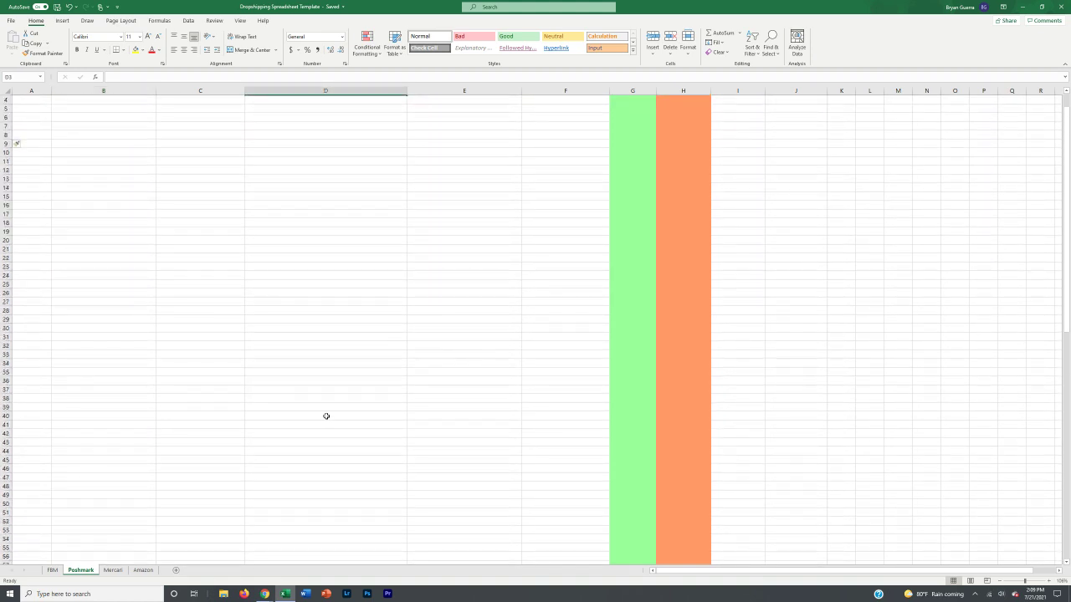
pyautogui.click(144, 569)
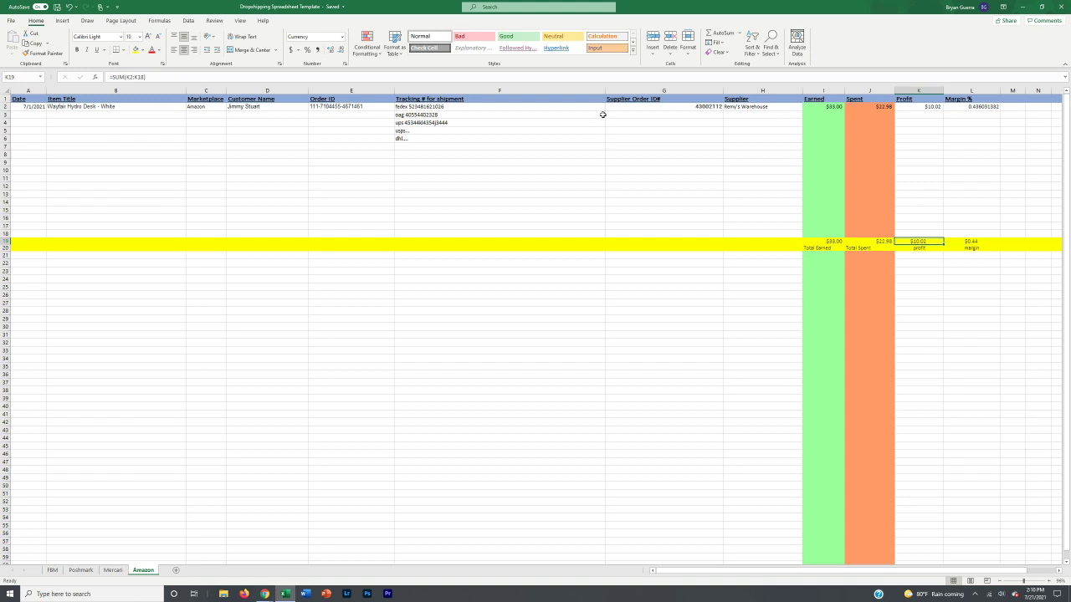
# Flip from Mercari back to the Amazon sheet and inspect the Order ID in E2.
pyautogui.click(114, 572)
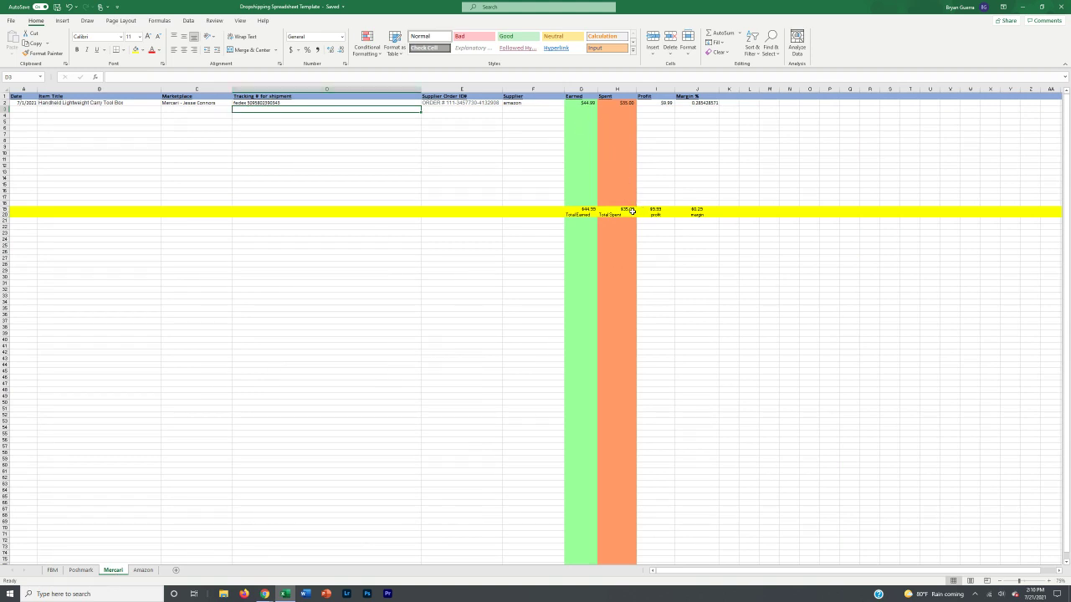
pyautogui.click(143, 570)
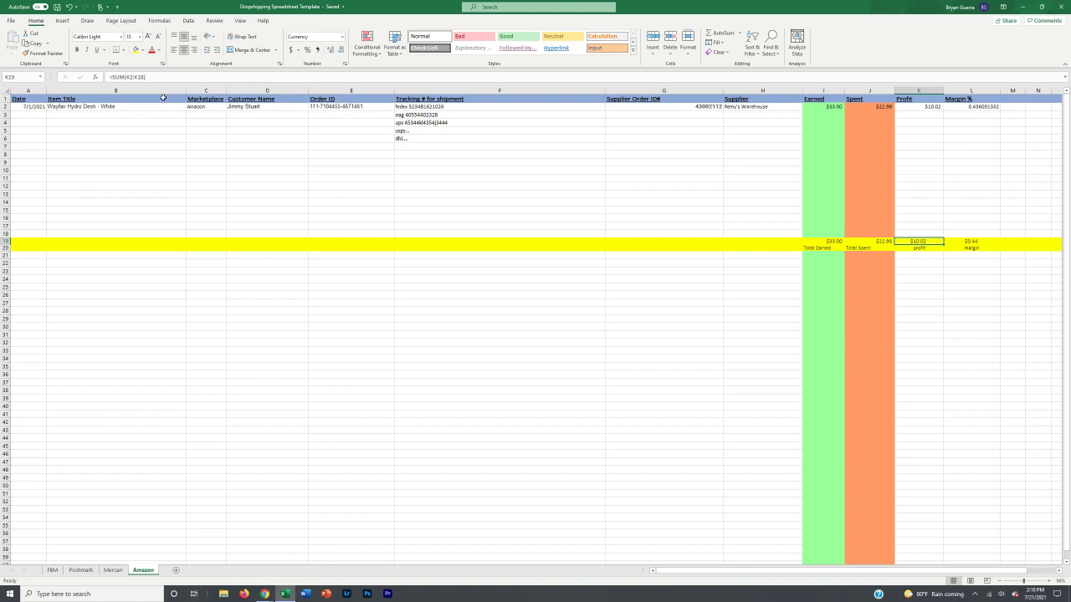
pyautogui.click(327, 89)
pyautogui.click(326, 116)
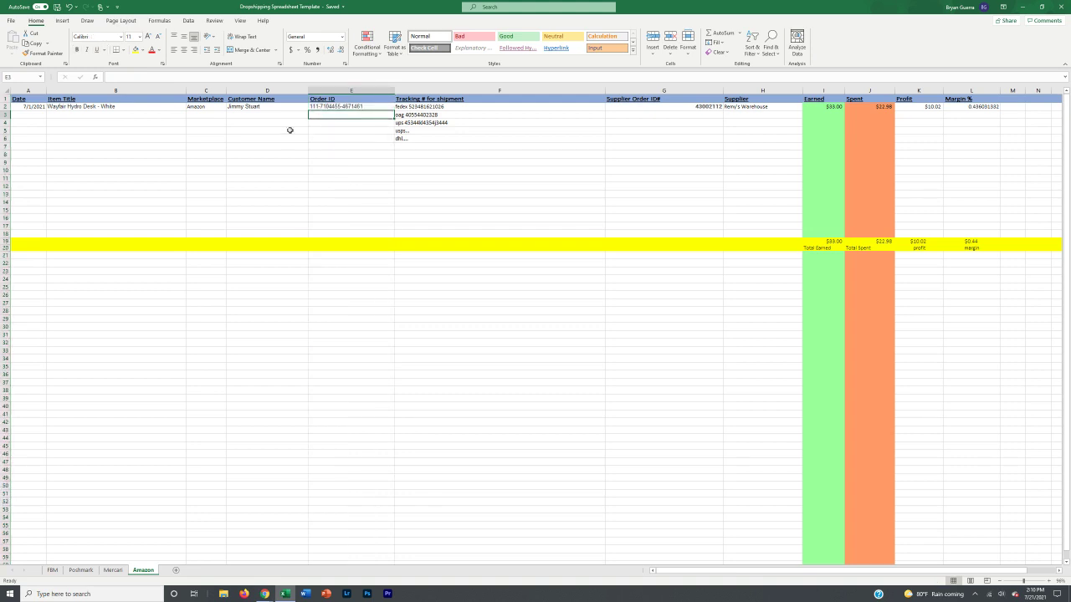
pyautogui.click(325, 106)
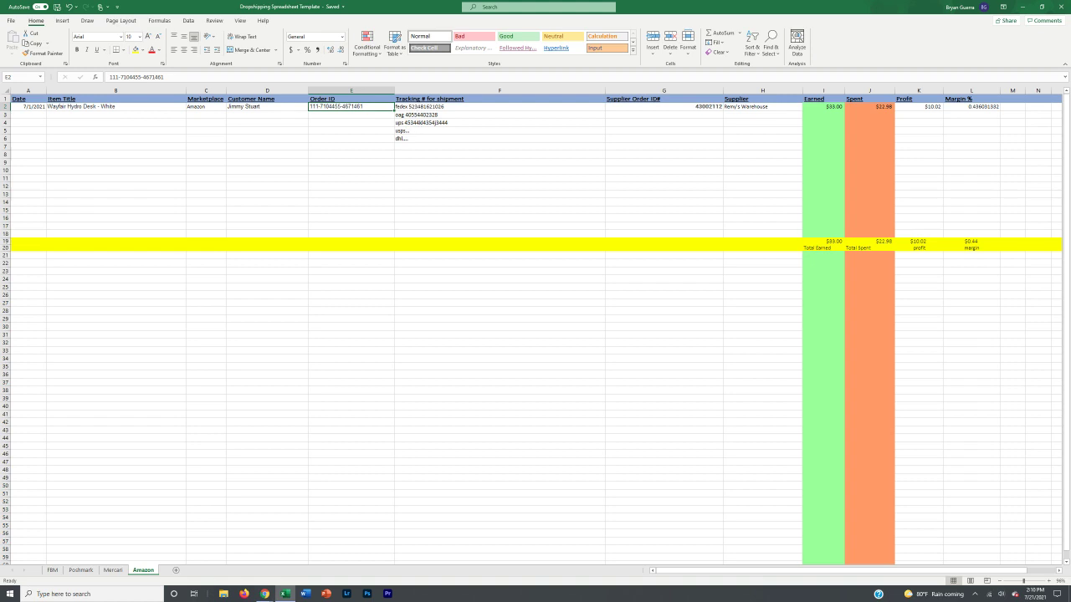
# Set the order row 2 font size to 1, then reselect the whole row 2.
pyautogui.click(5, 106)
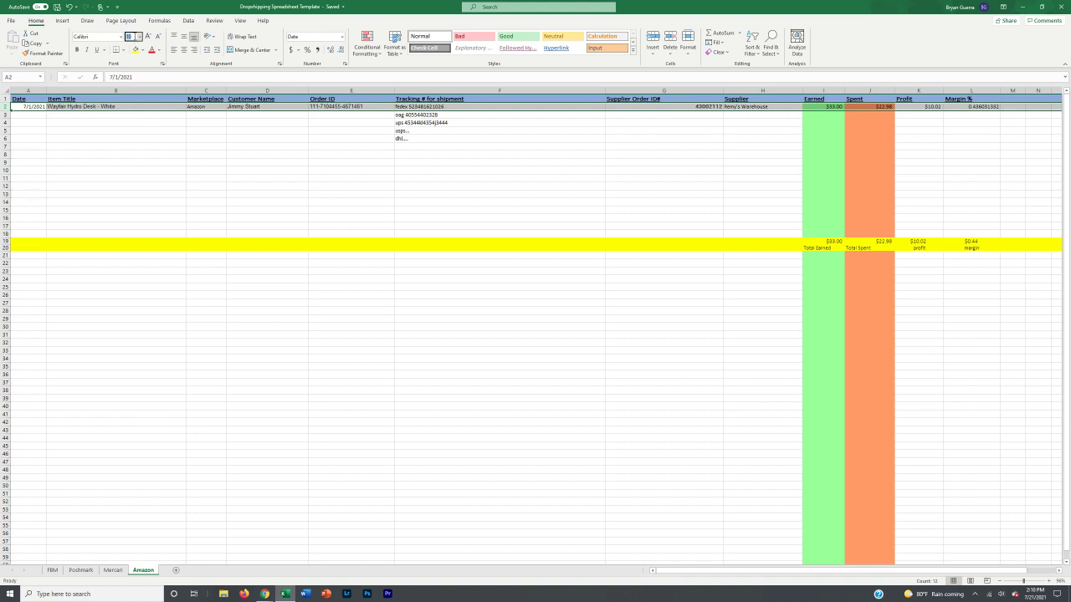
pyautogui.write('1')
pyautogui.press('Return')
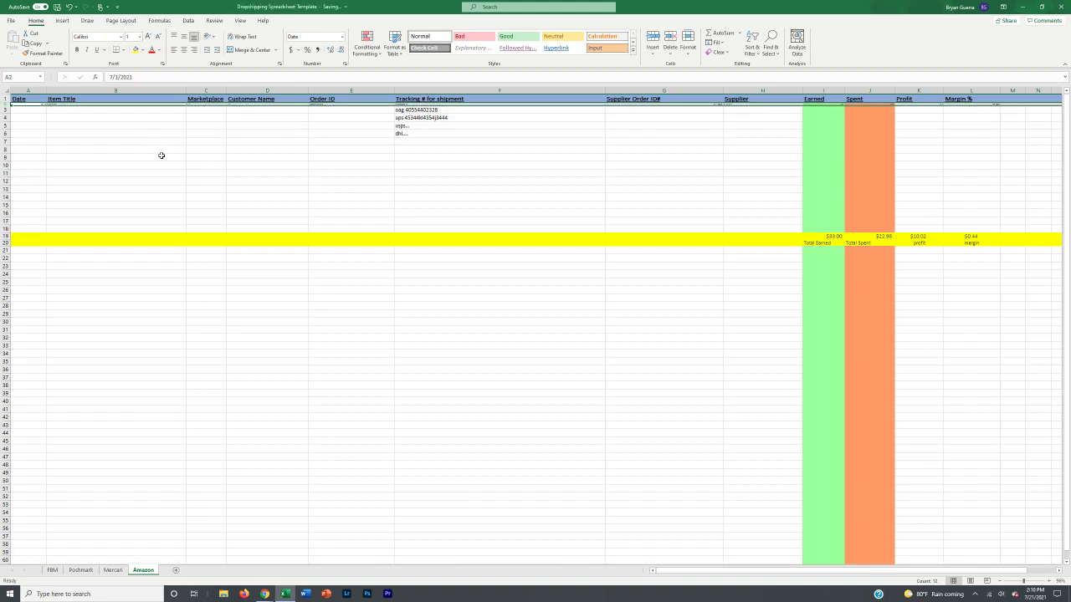
pyautogui.click(144, 124)
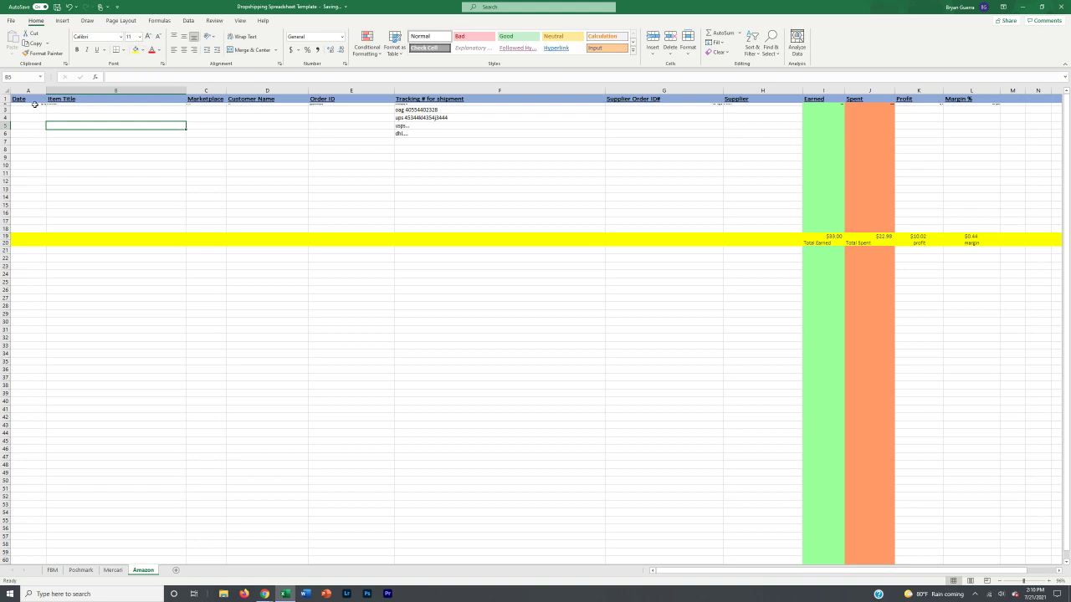
pyautogui.scroll(1, 22, 109)
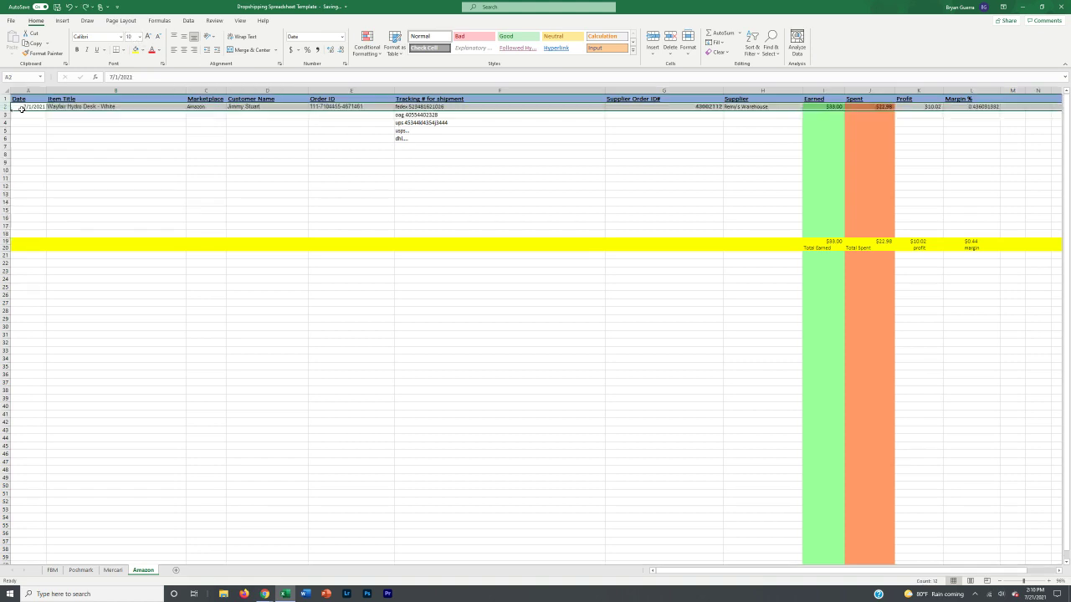
pyautogui.click(118, 115)
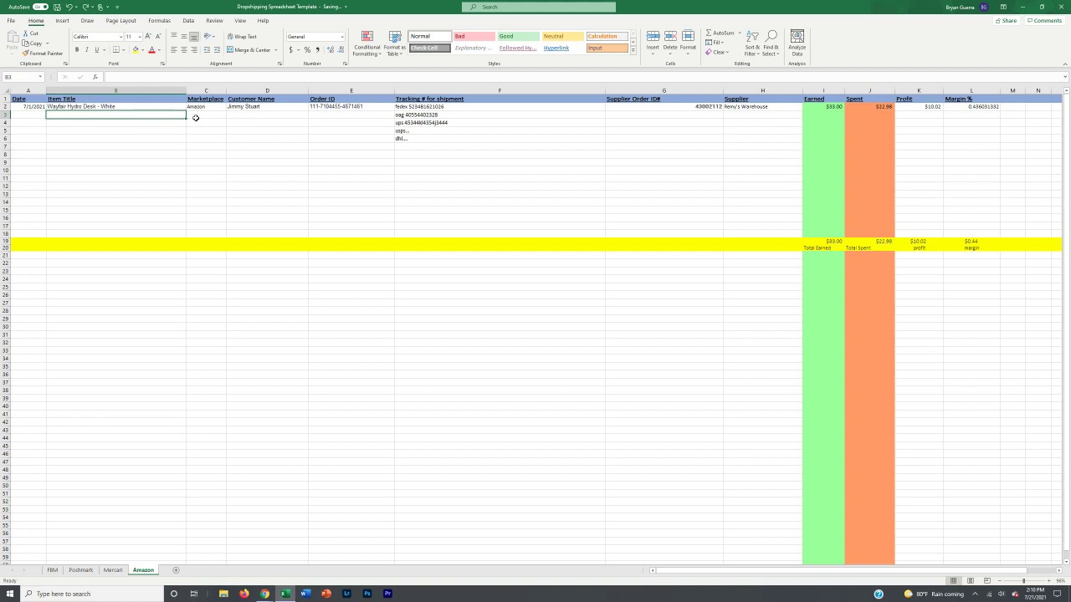
pyautogui.click(4, 107)
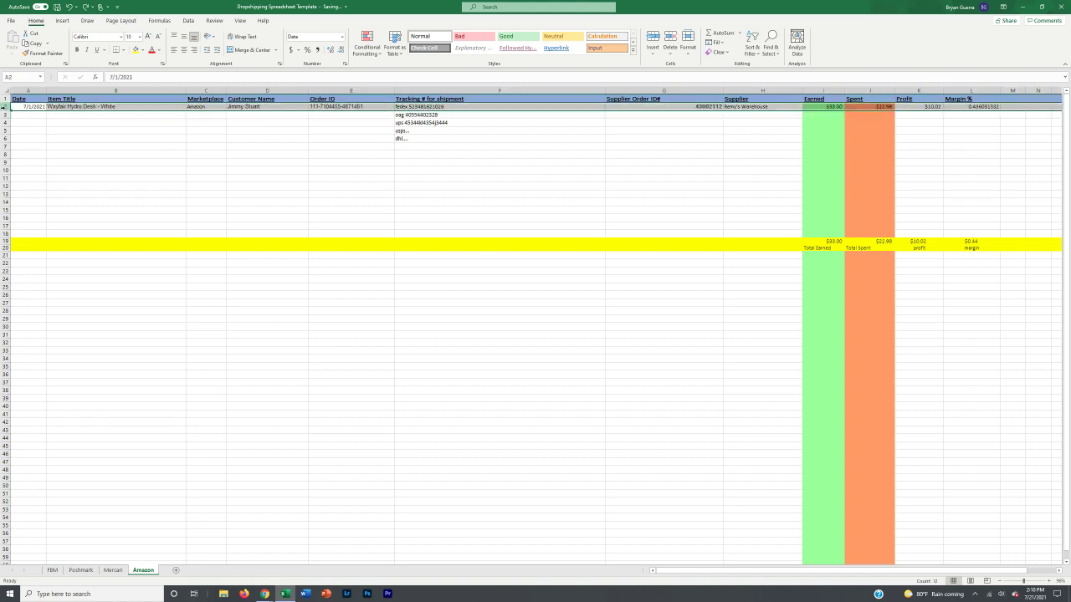
# Fill order row 2 with gold from the Fill Color palette.
pyautogui.click(141, 51)
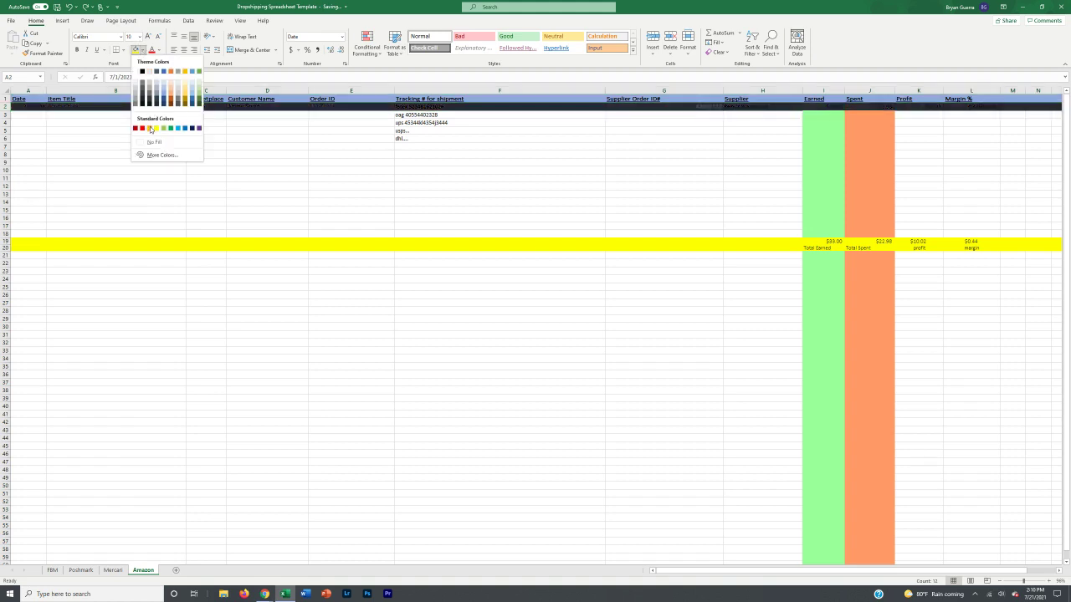
pyautogui.click(150, 127)
pyautogui.click(240, 114)
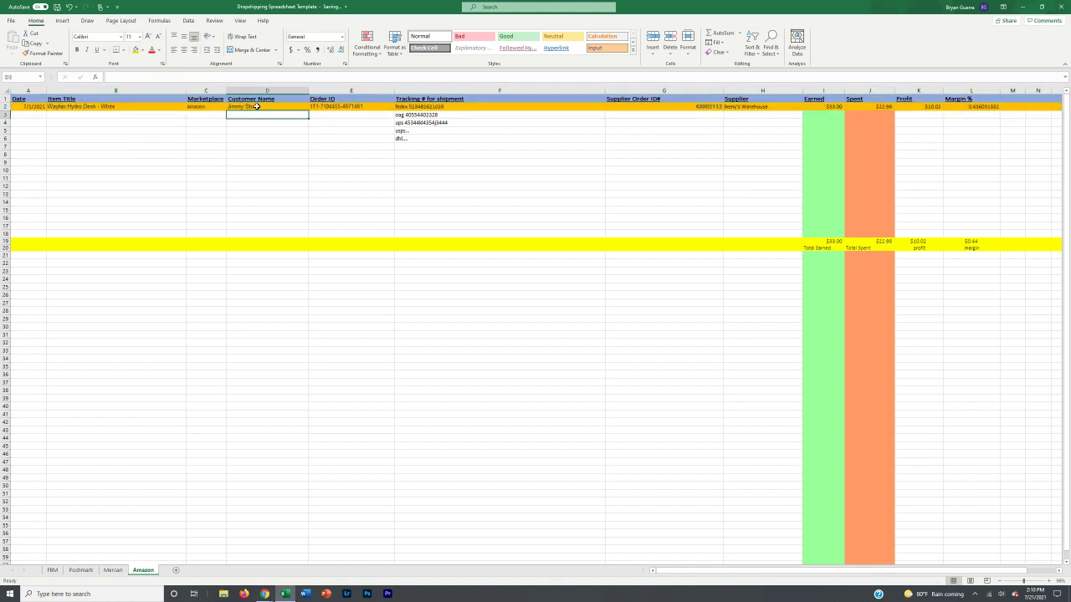
# Add a buyer-requested note to the F2 tracking entry, then erase it.
pyautogui.doubleClick(447, 106)
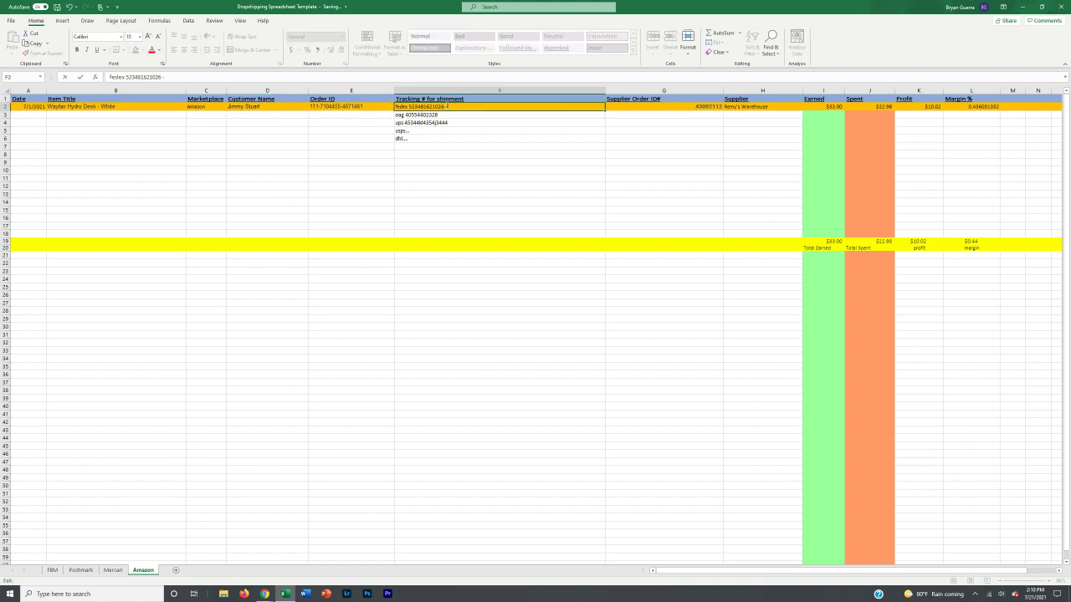
pyautogui.write('- buyer requestedf fsdjdafajsdfasd')
pyautogui.press('BackSpace')
pyautogui.press('BackSpace')
pyautogui.press('BackSpace')
pyautogui.press('BackSpace')
pyautogui.press('BackSpace')
pyautogui.press('BackSpace')
pyautogui.press('BackSpace')
pyautogui.press('BackSpace')
pyautogui.press('BackSpace')
pyautogui.press('BackSpace')
pyautogui.press('BackSpace')
pyautogui.press('BackSpace')
pyautogui.press('BackSpace')
pyautogui.press('BackSpace')
pyautogui.press('BackSpace')
pyautogui.press('BackSpace')
pyautogui.press('BackSpace')
pyautogui.press('BackSpace')
pyautogui.press('BackSpace')
pyautogui.press('BackSpace')
pyautogui.click(1013, 91)
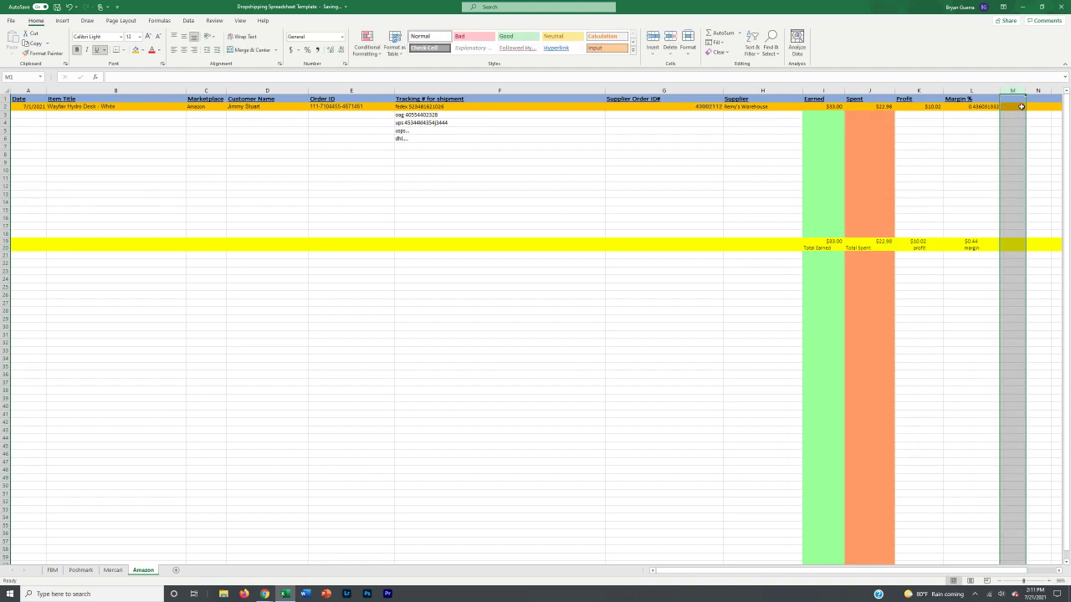
# Reselect order row 2, then check cells E2, D2, B3, A3 and C3.
pyautogui.click(5, 106)
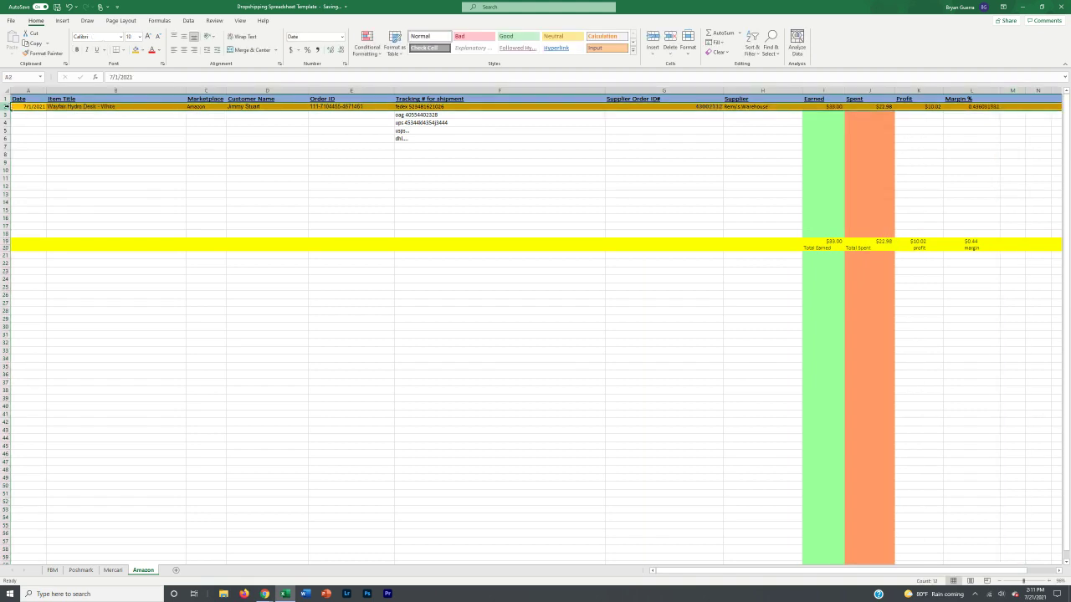
pyautogui.click(89, 123)
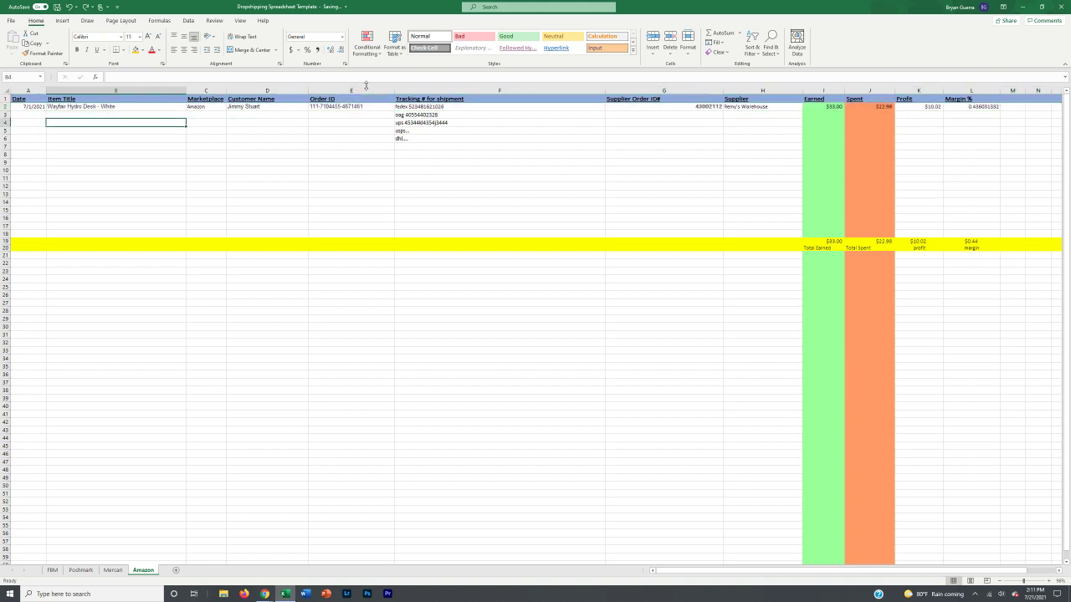
pyautogui.click(354, 107)
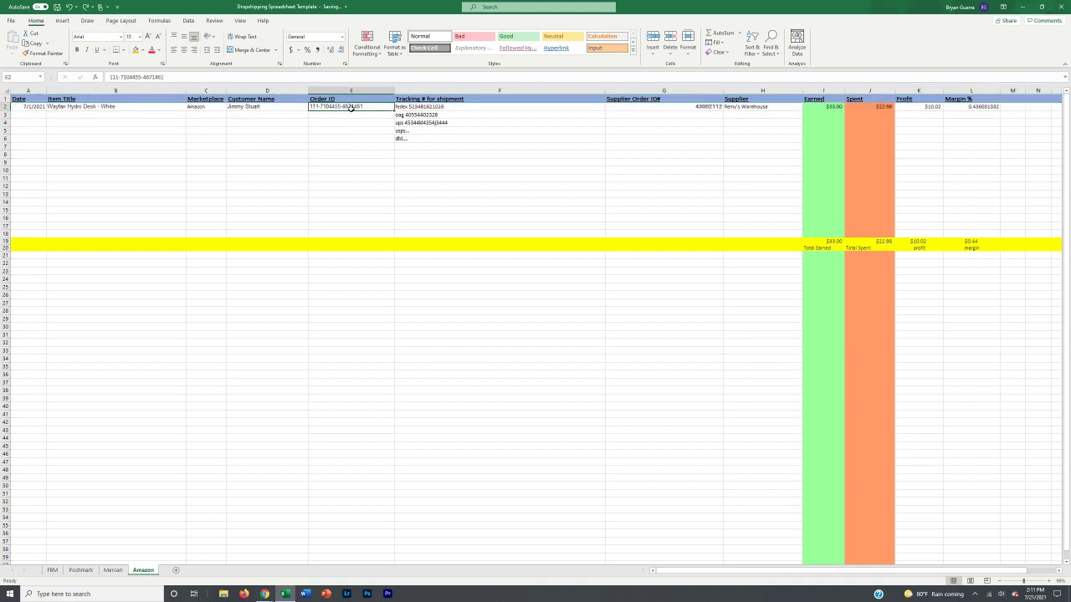
pyautogui.click(293, 107)
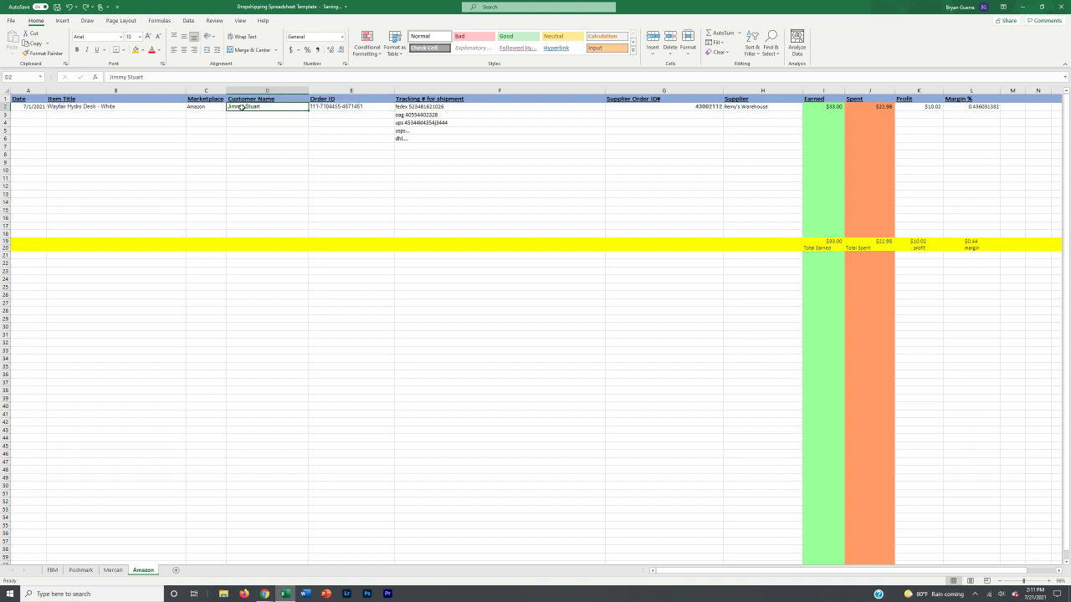
pyautogui.click(145, 115)
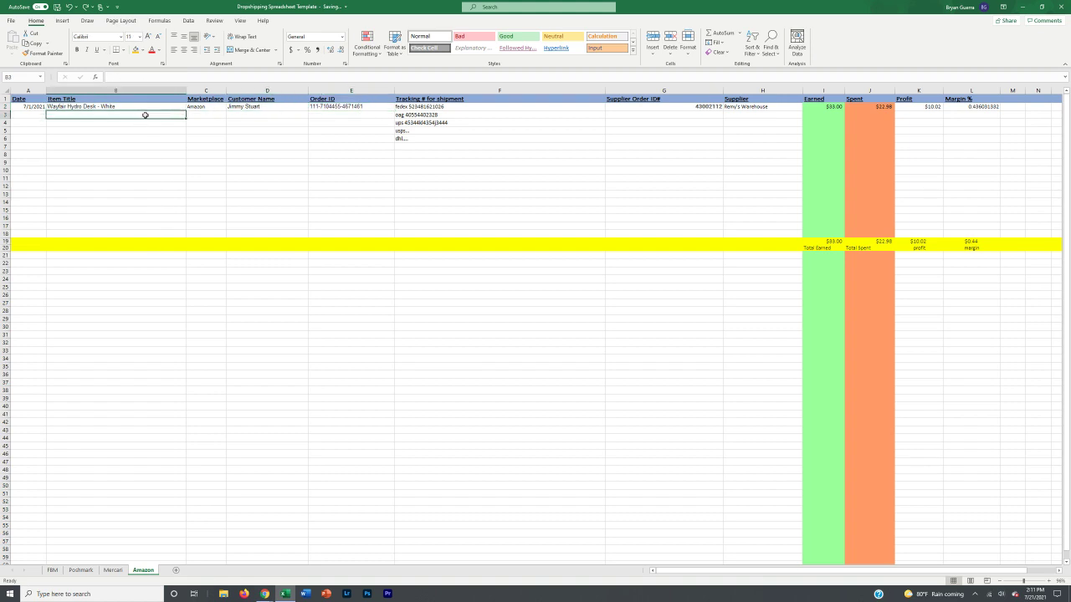
pyautogui.click(28, 115)
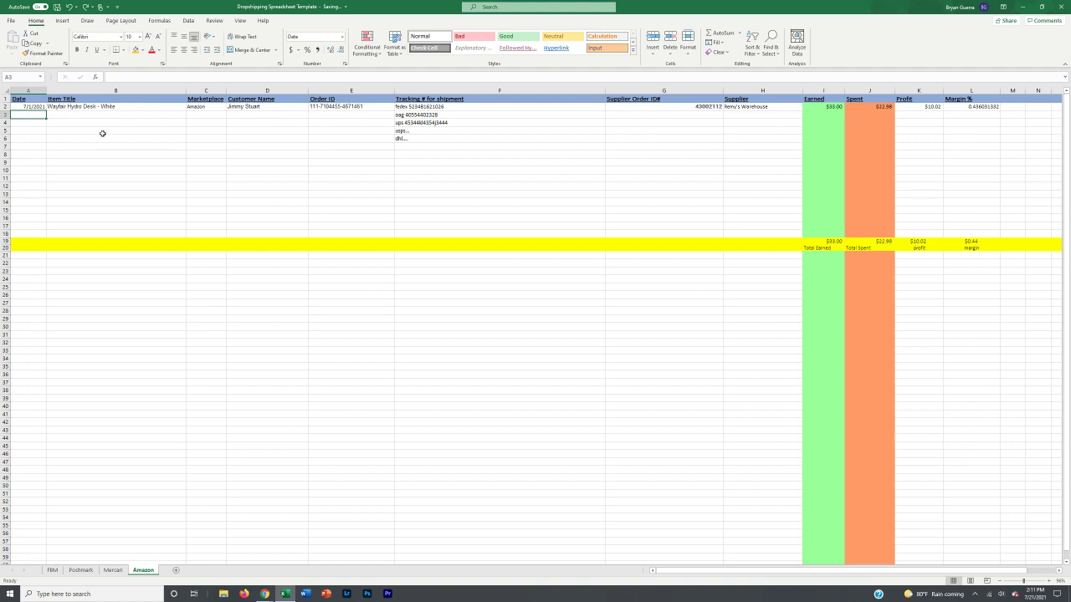
pyautogui.click(211, 114)
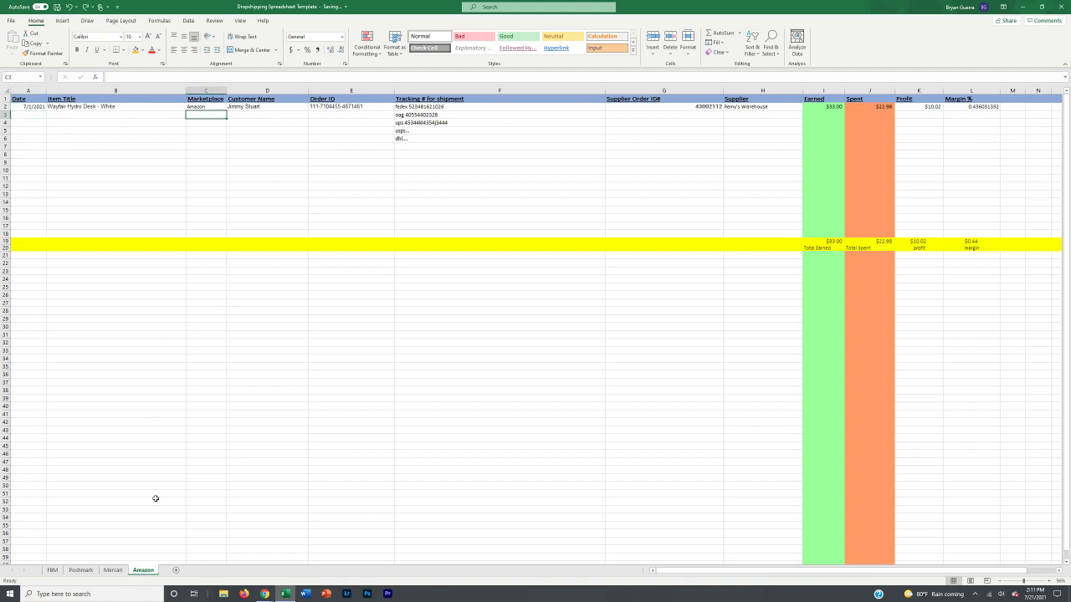
# Review column C, cells D3 and G3, the supplier in H2, and Order ID column E.
pyautogui.click(204, 94)
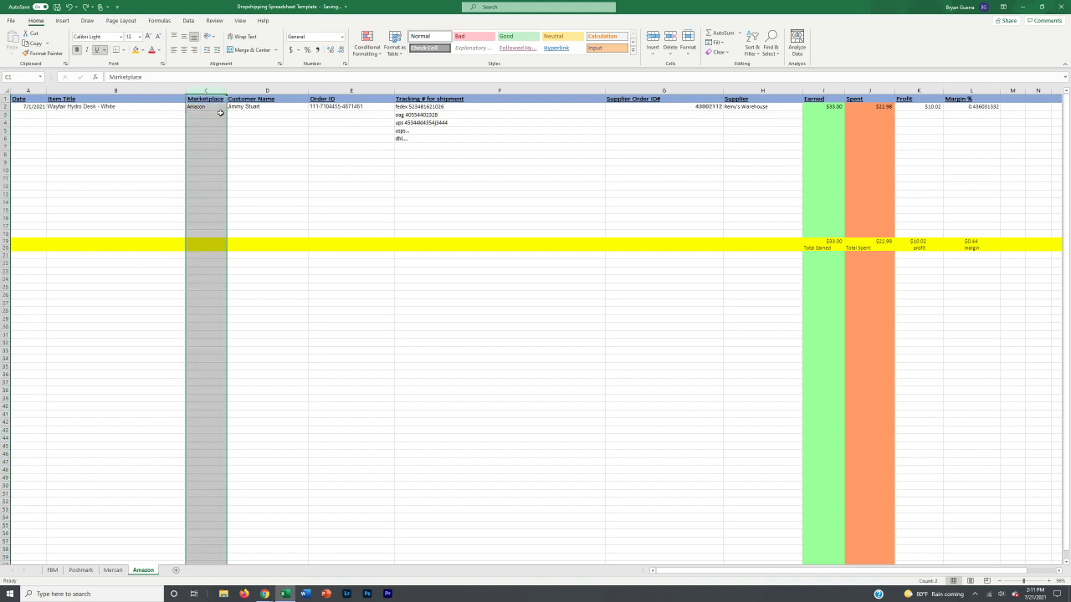
pyautogui.click(246, 114)
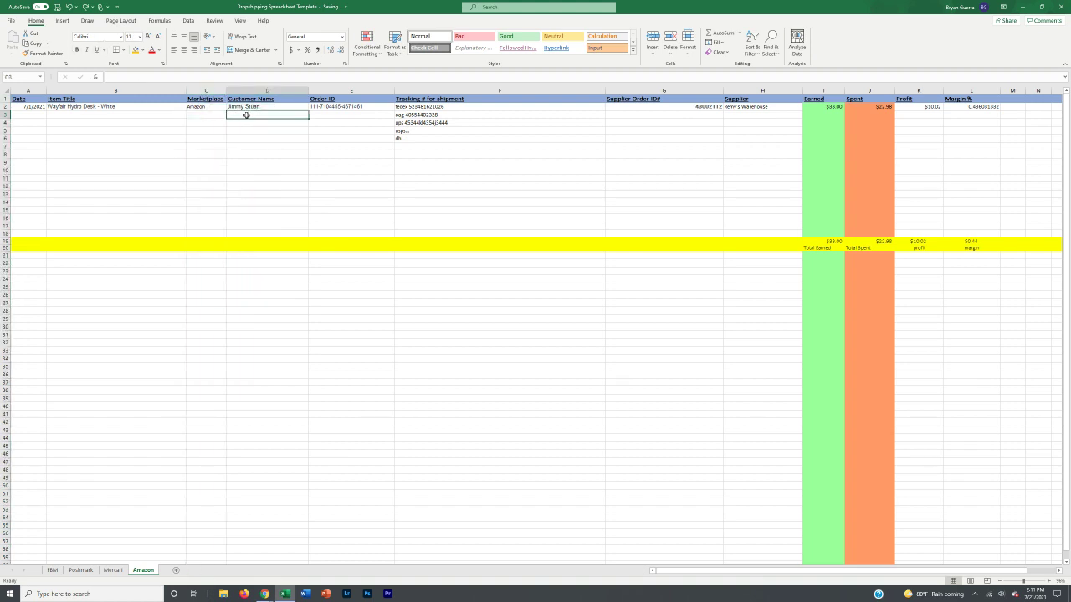
pyautogui.click(672, 115)
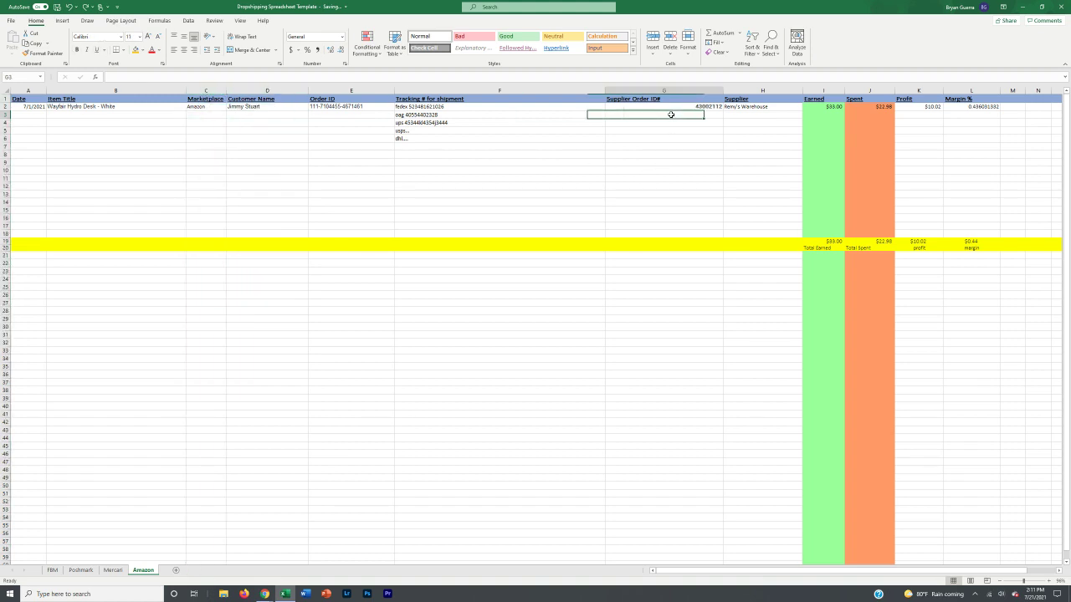
pyautogui.click(741, 107)
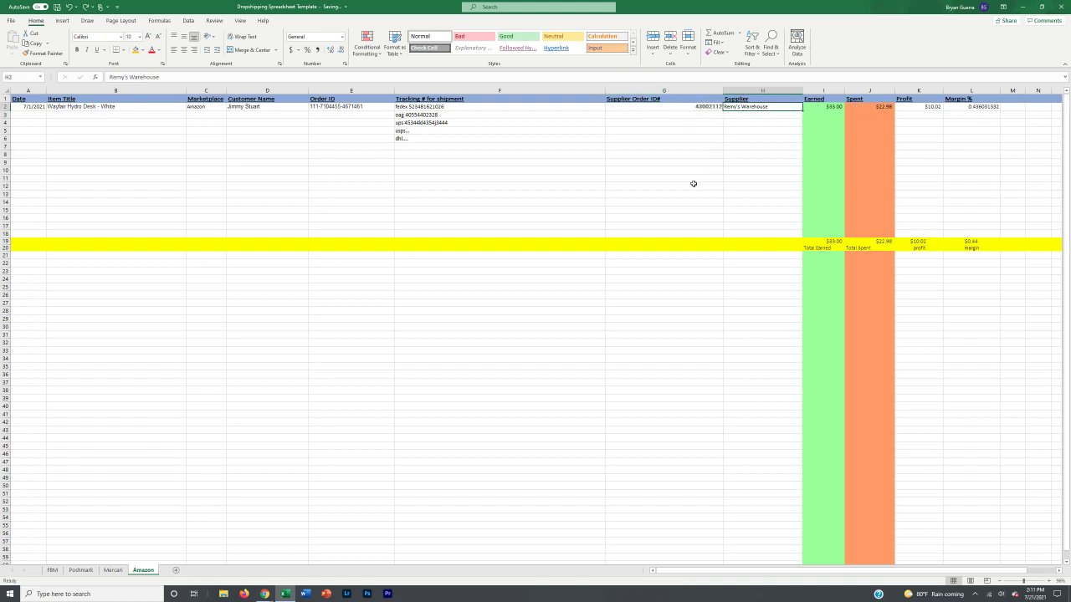
pyautogui.click(332, 89)
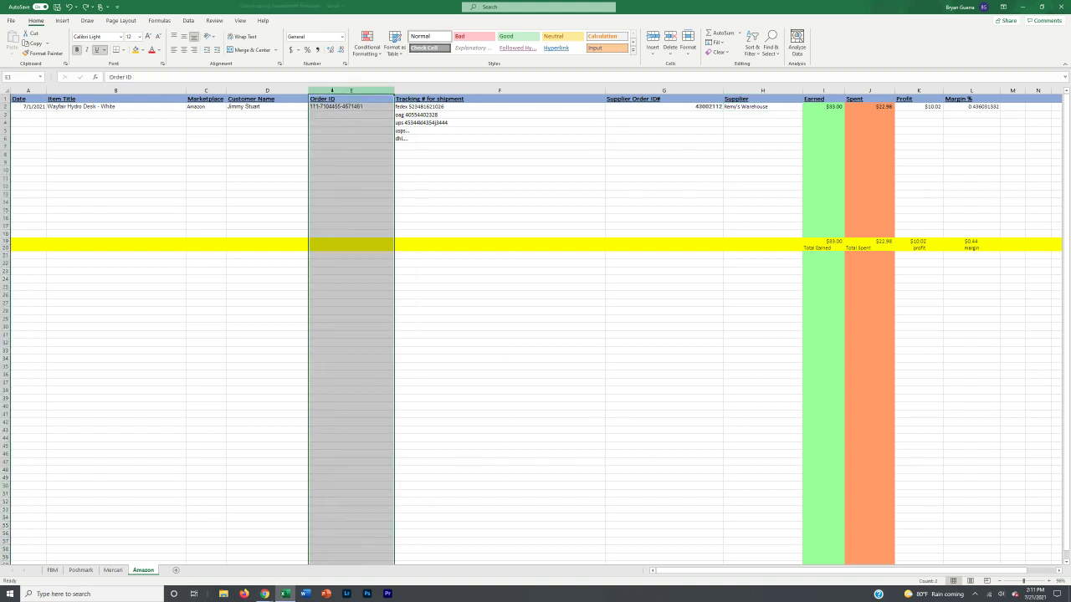
pyautogui.click(342, 115)
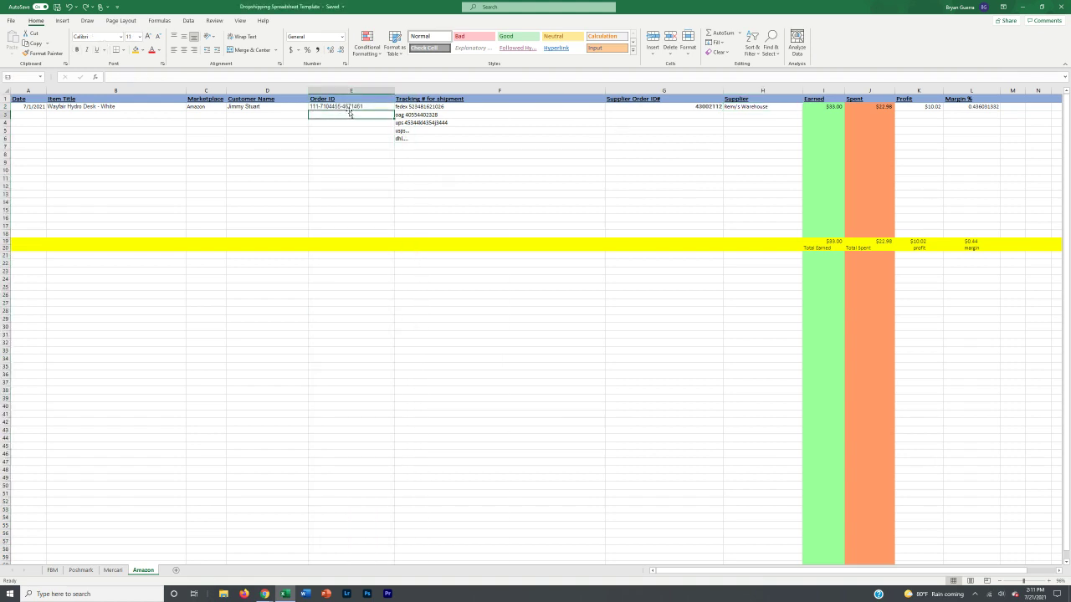
pyautogui.click(351, 106)
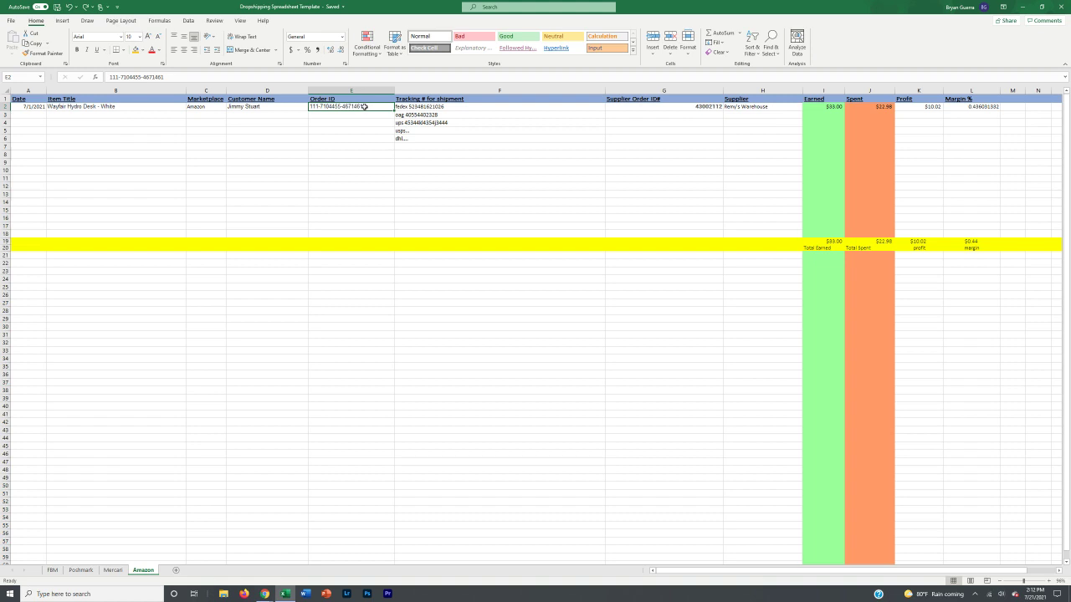
pyautogui.press('Return')
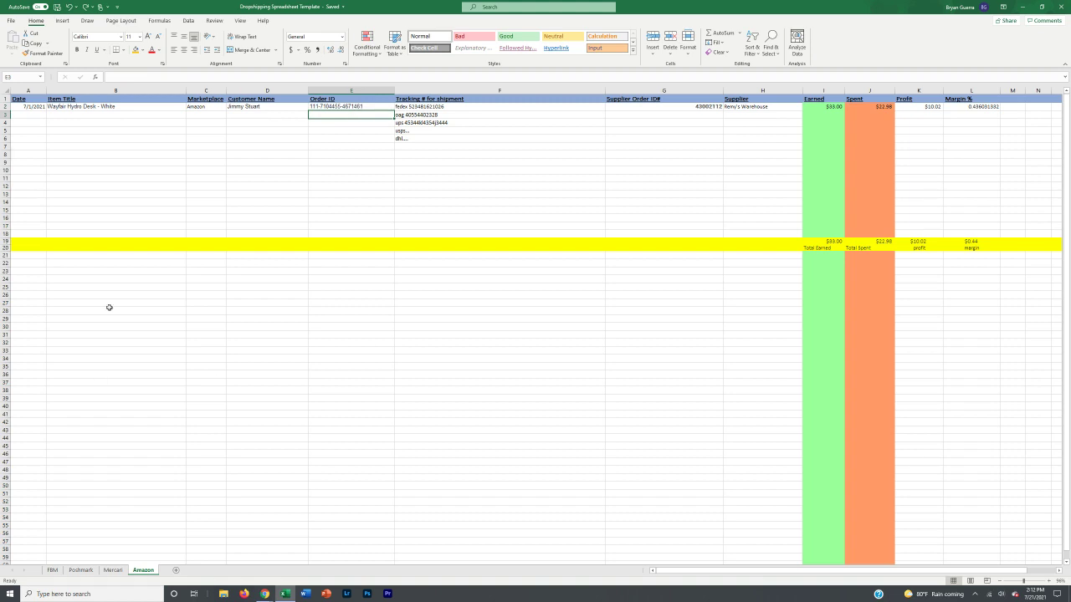
pyautogui.click(81, 572)
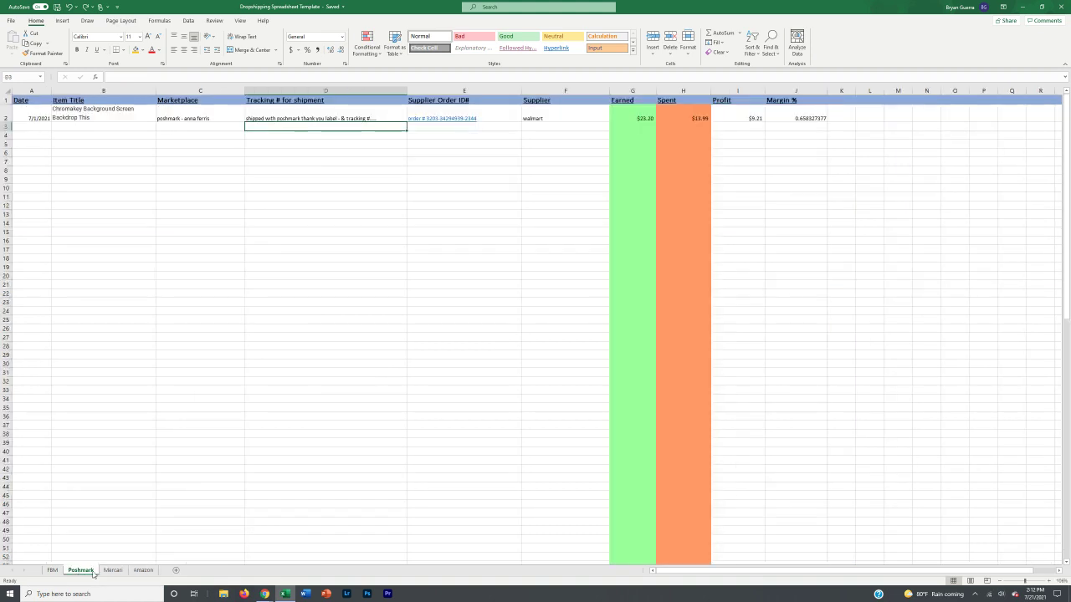
pyautogui.click(143, 570)
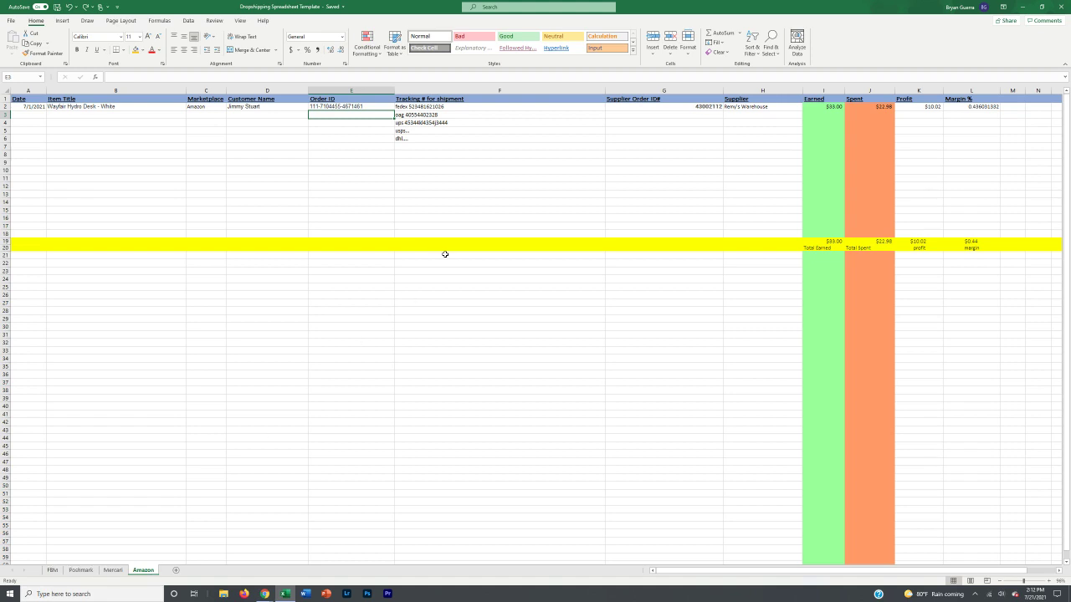
pyautogui.click(431, 147)
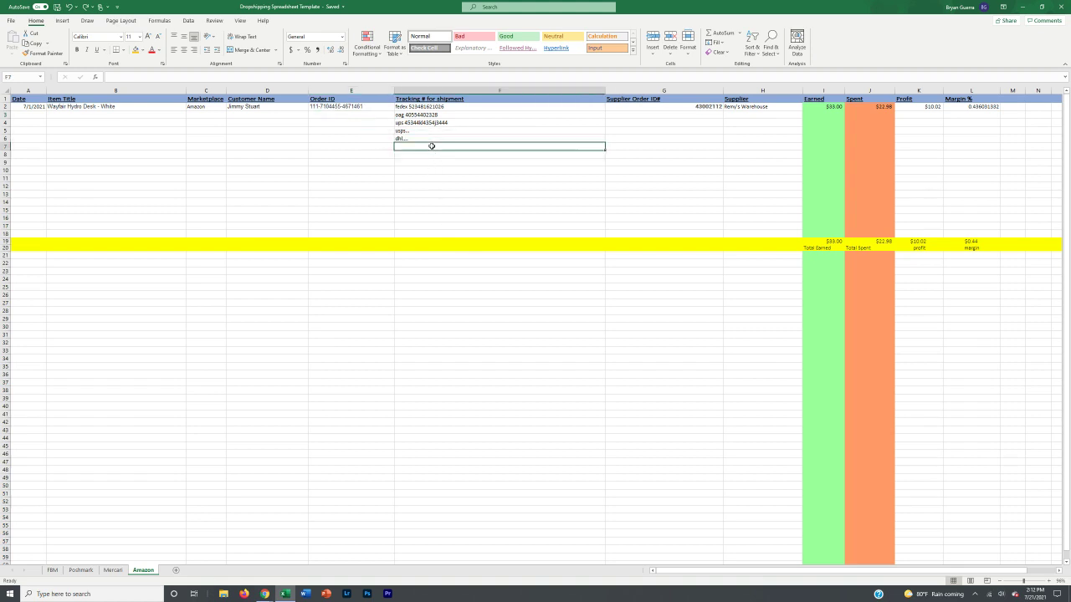